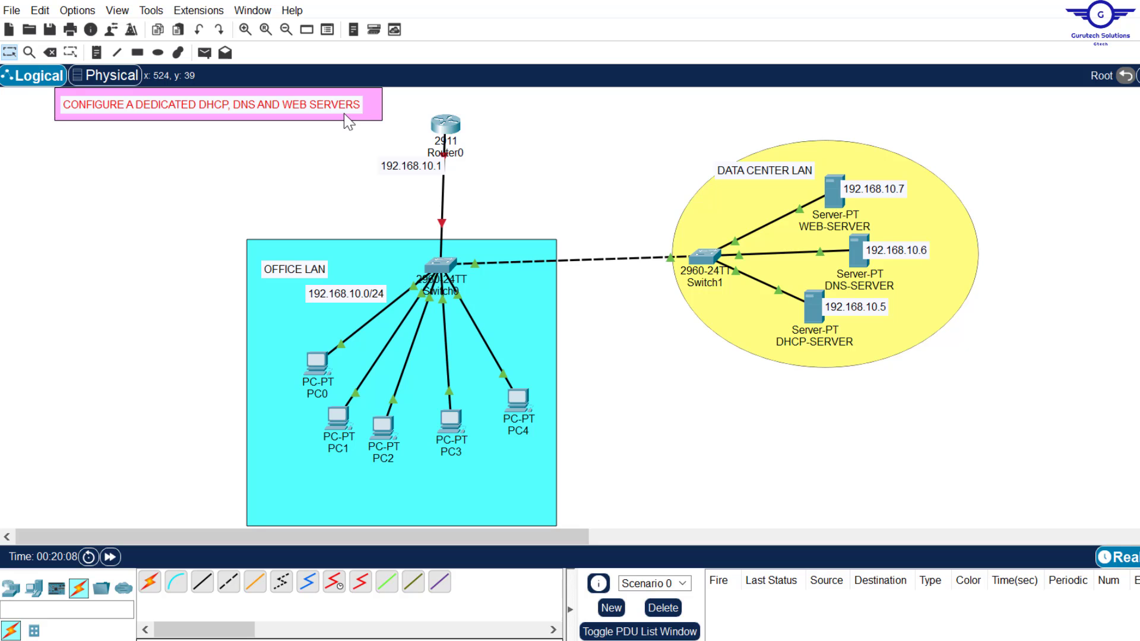
left_click(198, 144)
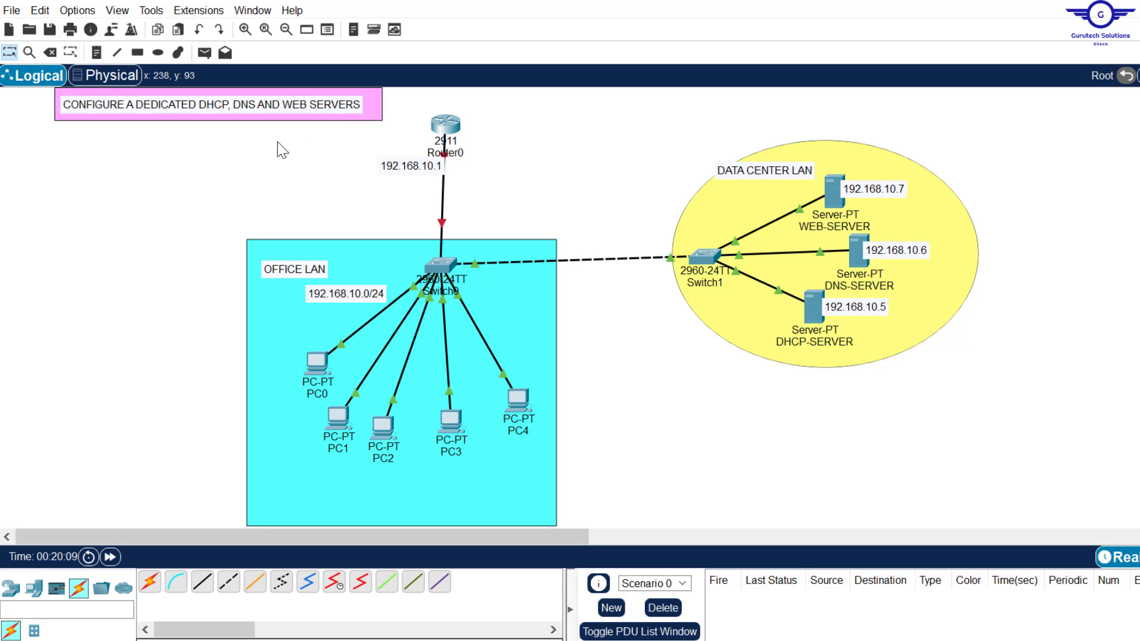
left_click_drag(153, 147, 979, 527)
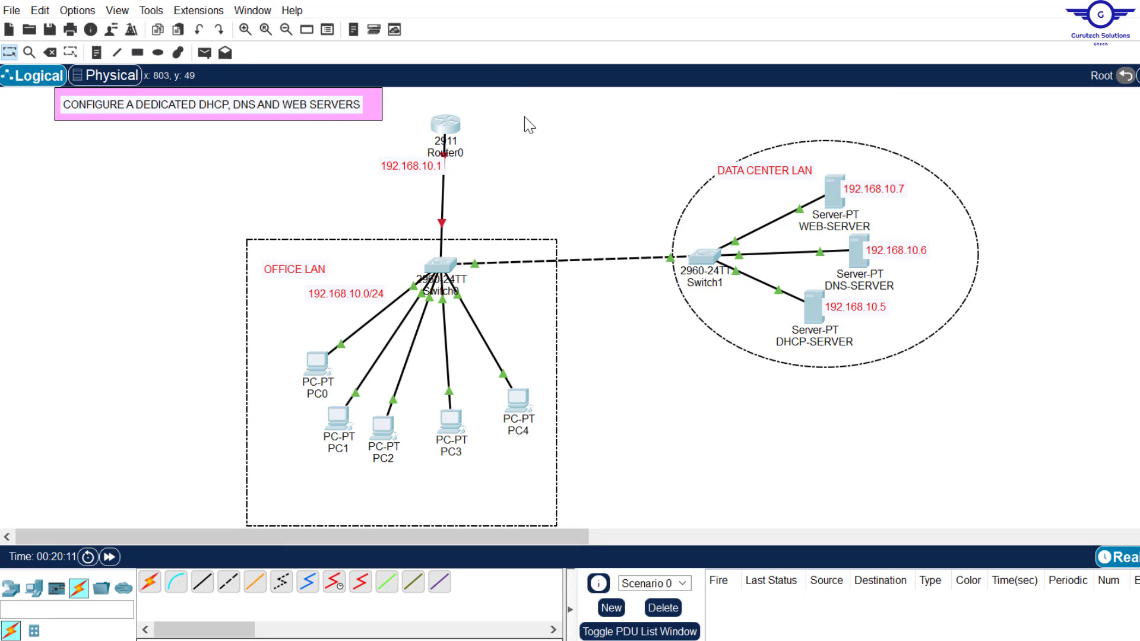
left_click(603, 187)
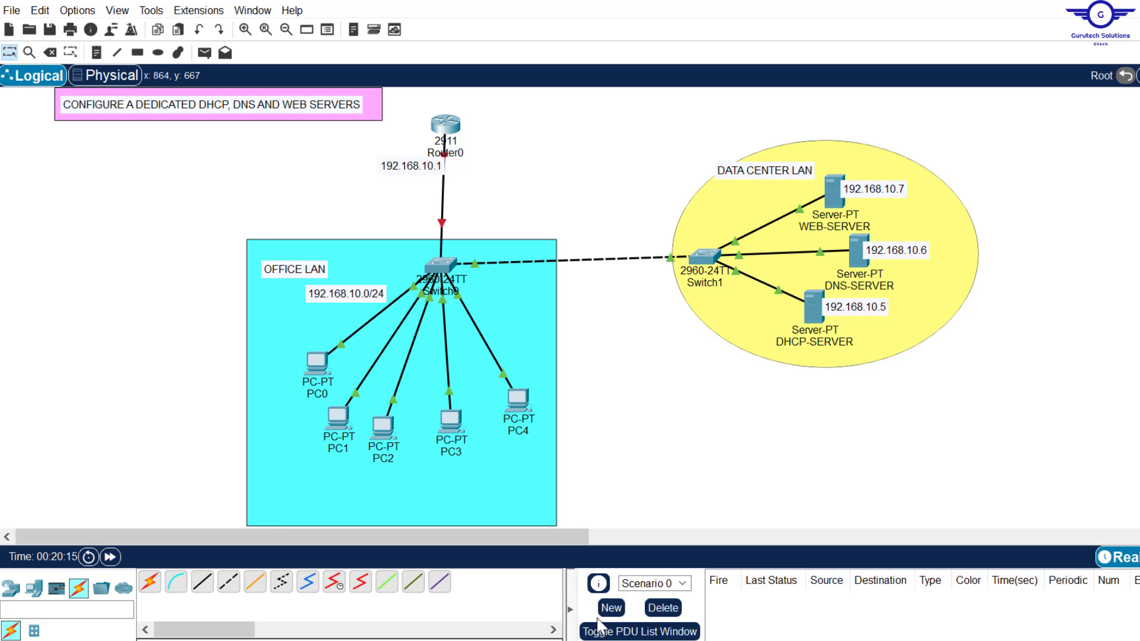
- Switch to config-guide.txt in Notepad, review the listed server configuration tasks, and return to the Packet Tracer topology
key("alt+Tab")
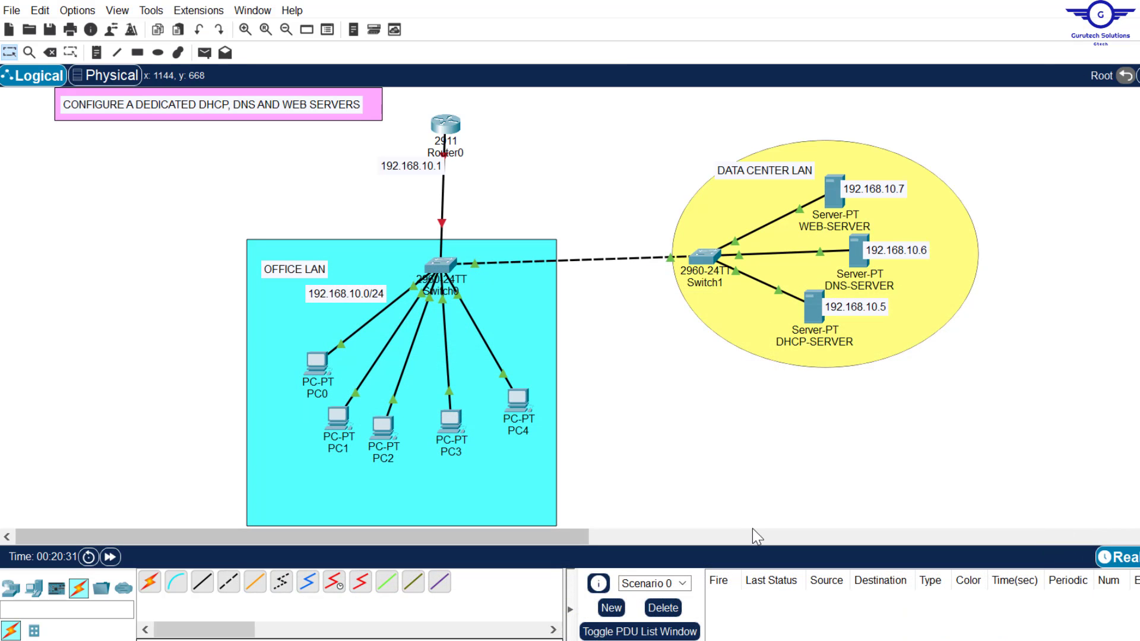
mouse_move(711, 640)
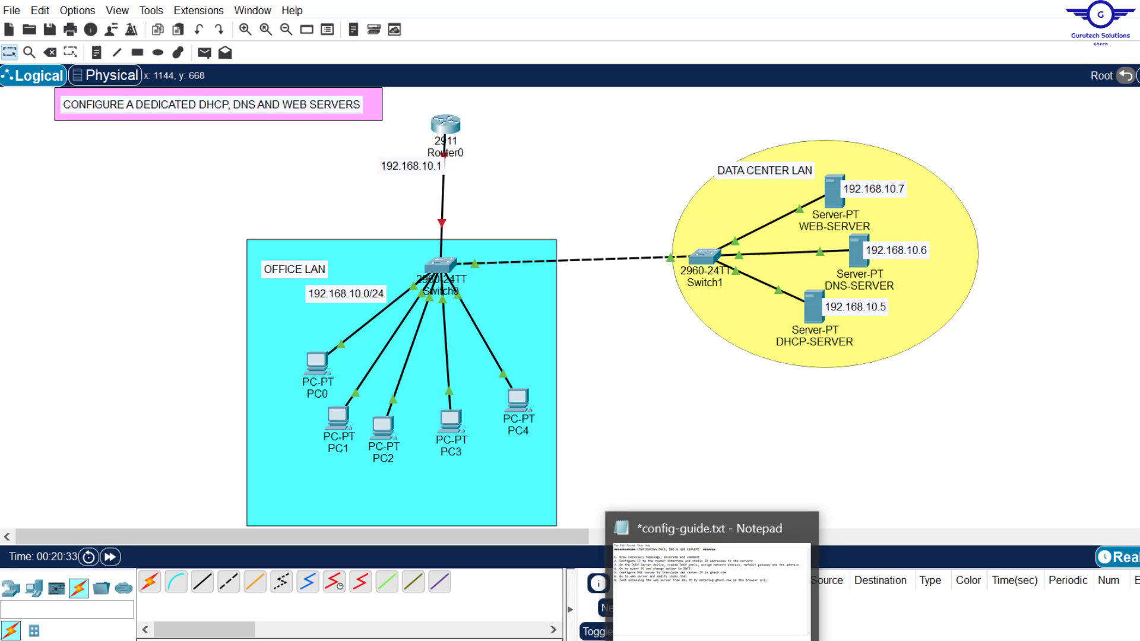
left_click(712, 640)
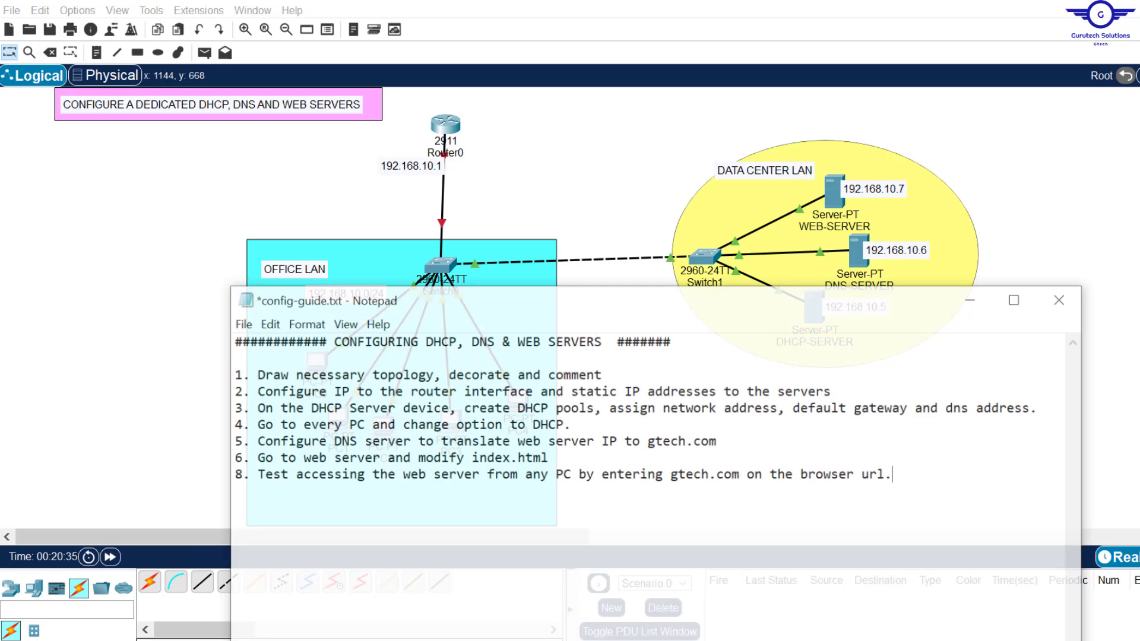
left_click_drag(641, 285, 636, 319)
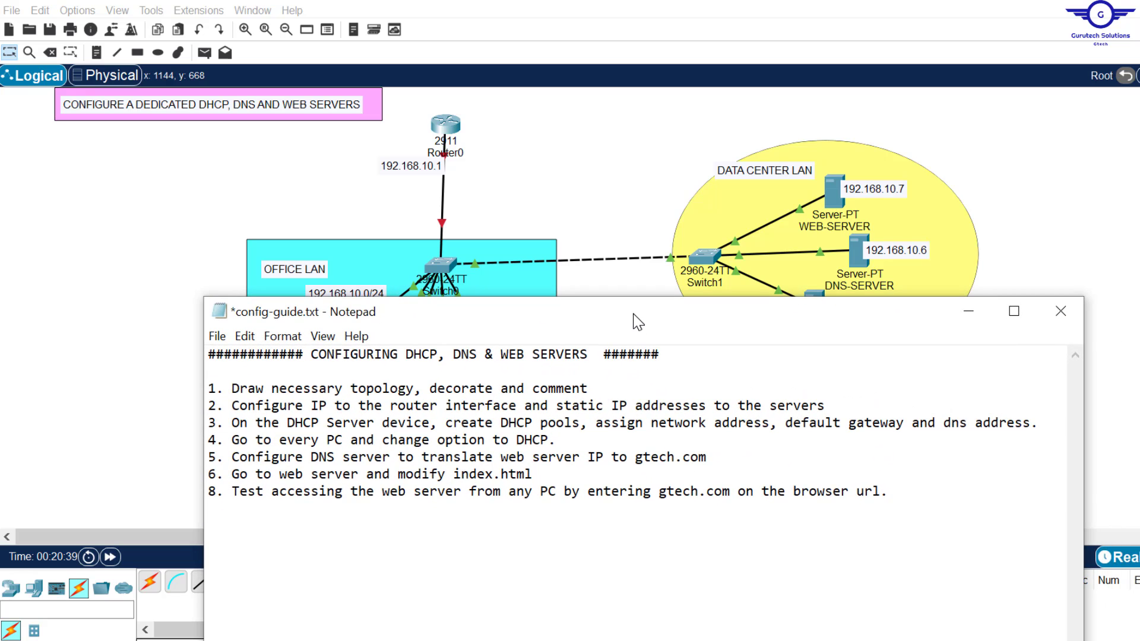
left_click_drag(589, 388, 235, 393)
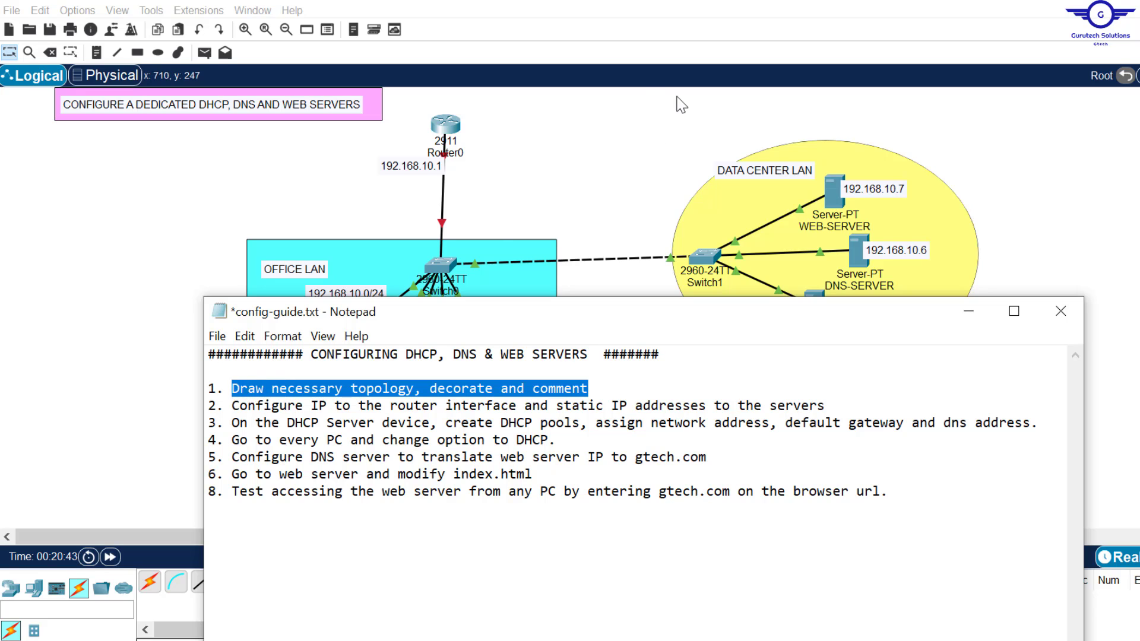
left_click(531, 183)
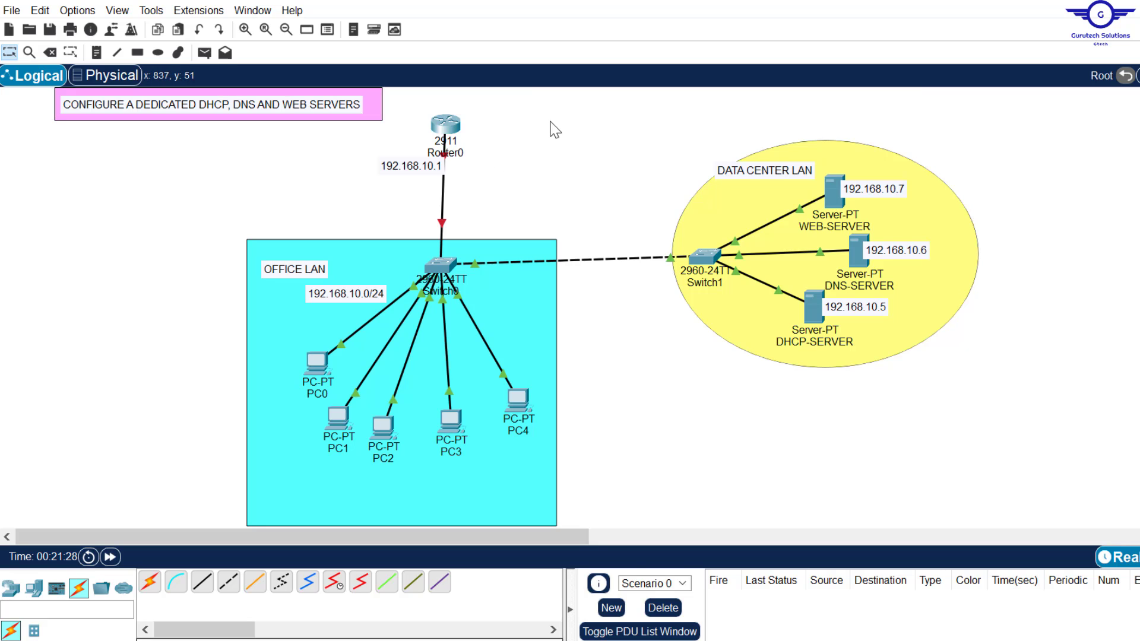
- Move the 192.168.10.0/24 label slightly to the left beneath the OFFICE LAN title
left_click_drag(186, 211, 992, 472)
left_click(600, 198)
mouse_move(361, 300)
left_mouse_down()
mouse_move(389, 289)
mouse_move(340, 306)
left_mouse_up()
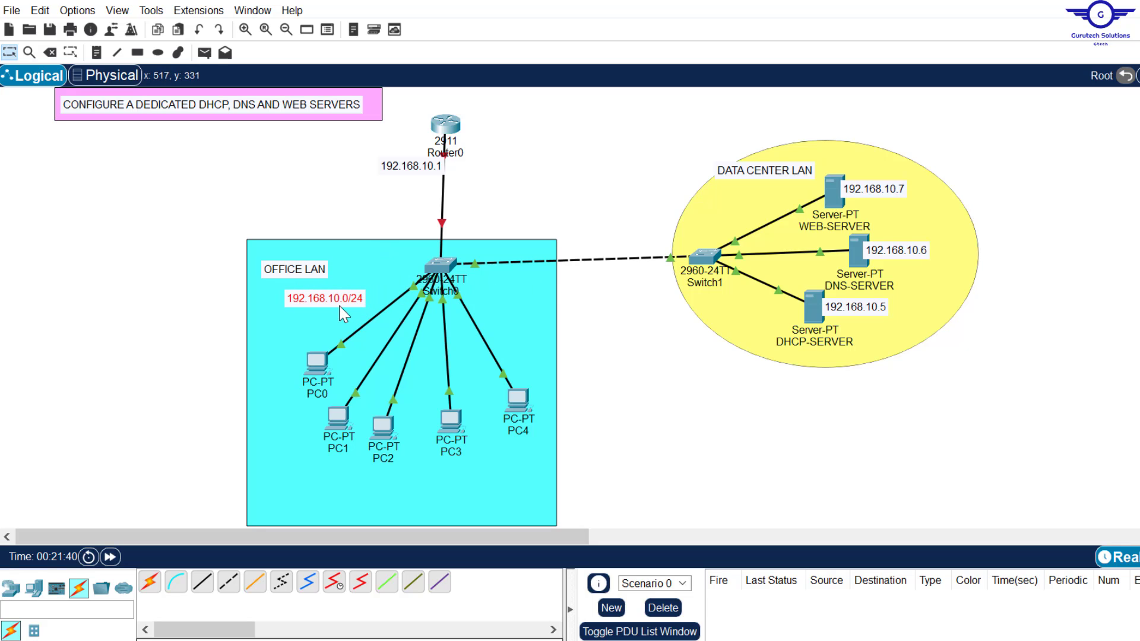
left_click(608, 177)
- Move the 192.168.10.1 label slightly down and to the left, beside the Router0 link
key("alt+Tab")
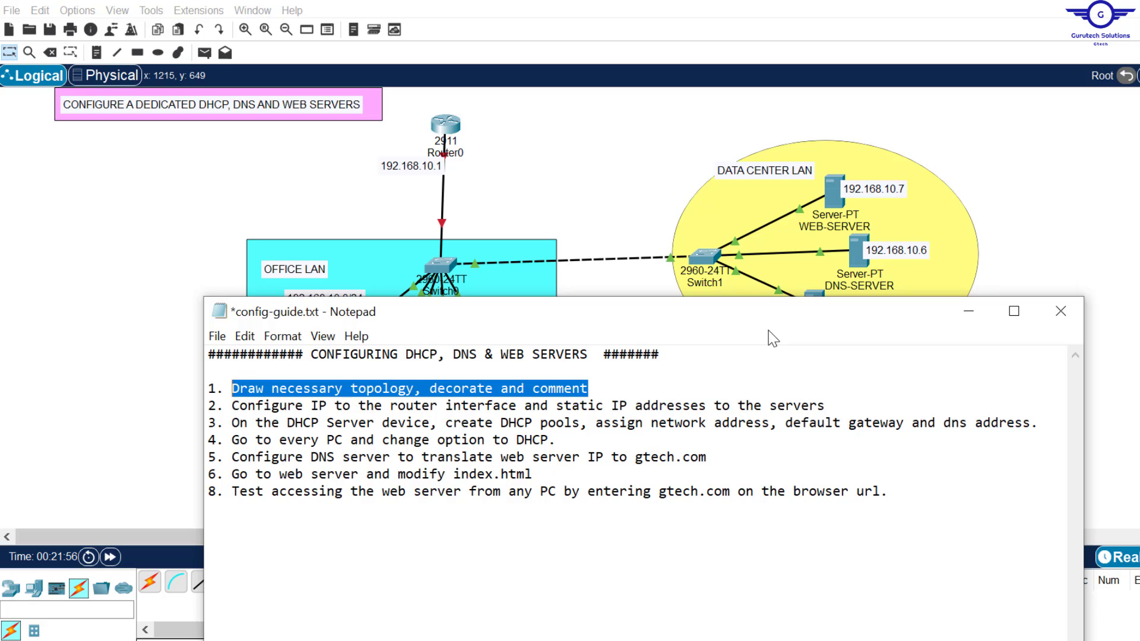
left_click(525, 178)
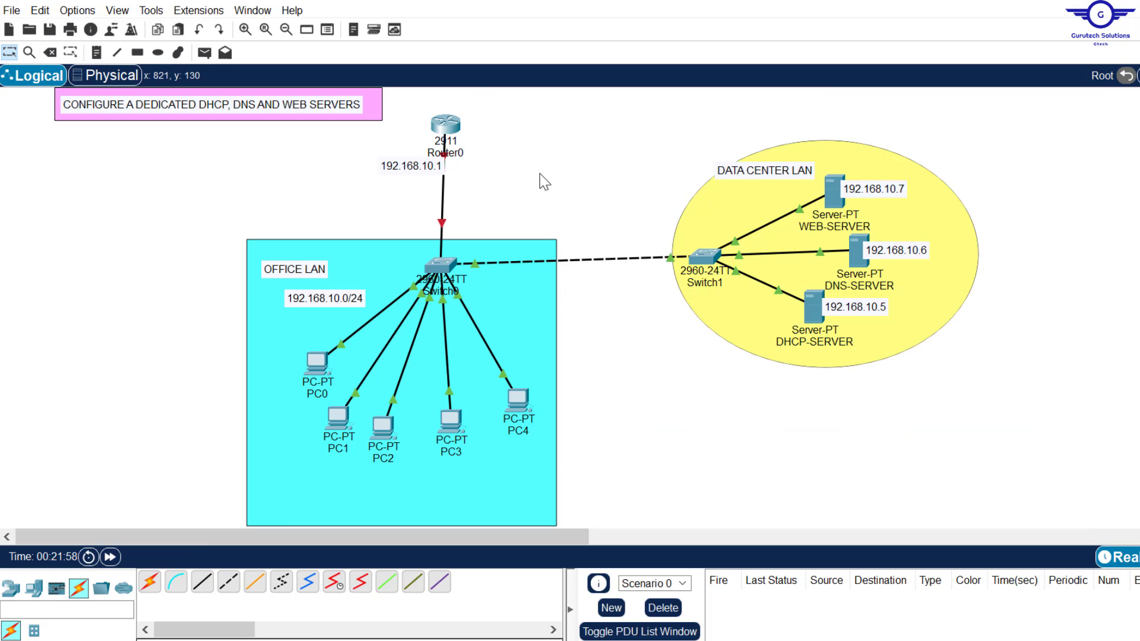
mouse_move(426, 169)
left_mouse_down()
mouse_move(408, 172)
mouse_move(420, 173)
left_mouse_up()
left_click(258, 218)
left_click_drag(224, 216, 1000, 510)
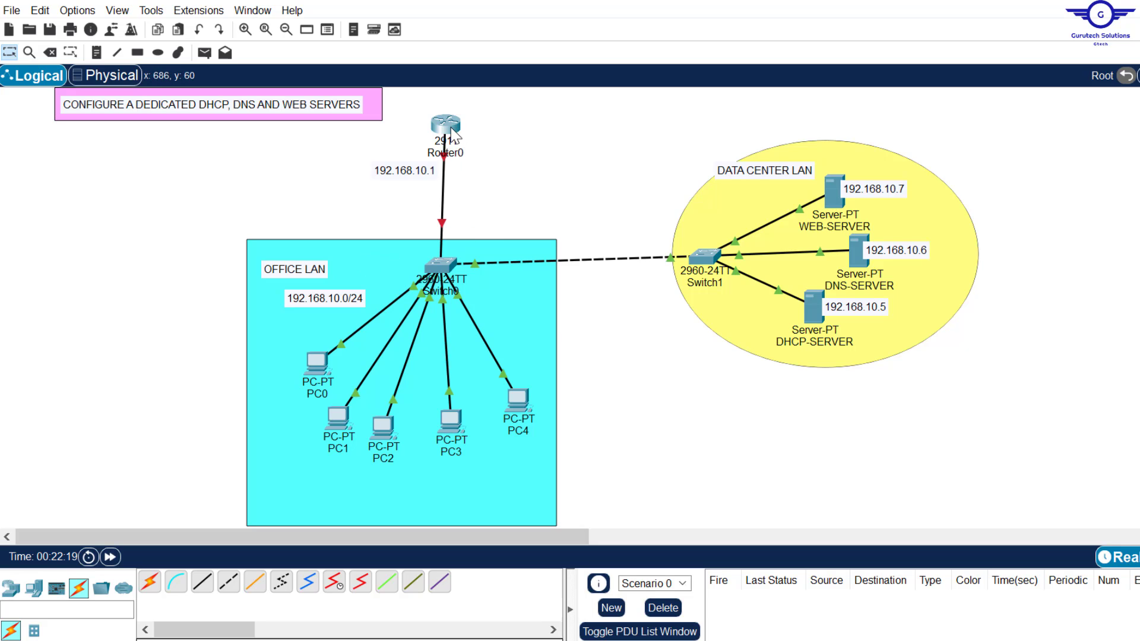
- Open Router0's command line, decline the initial configuration dialog with NO, and bring up the router prompt
left_click(452, 129)
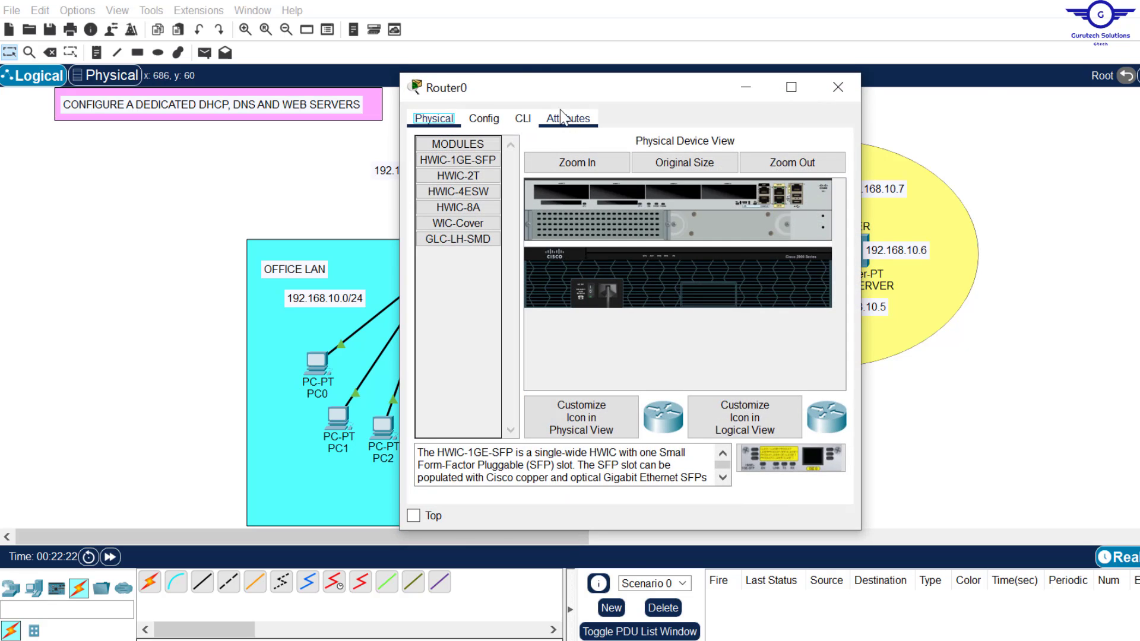
left_click_drag(575, 101, 743, 112)
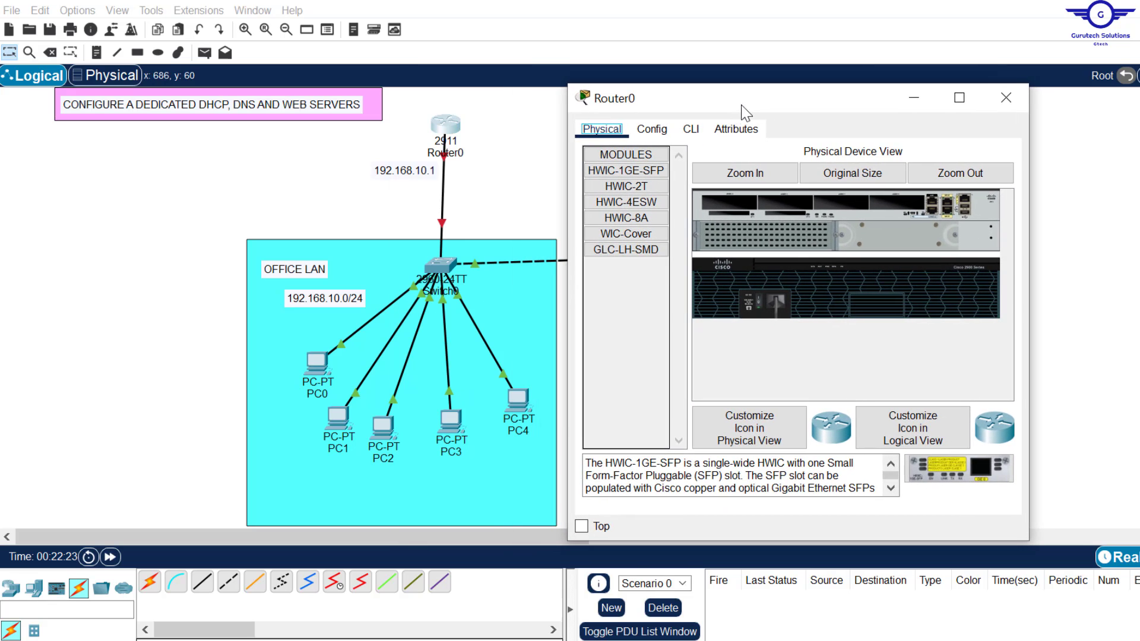
left_click(691, 129)
key("Return")
key("Return")
type("N")
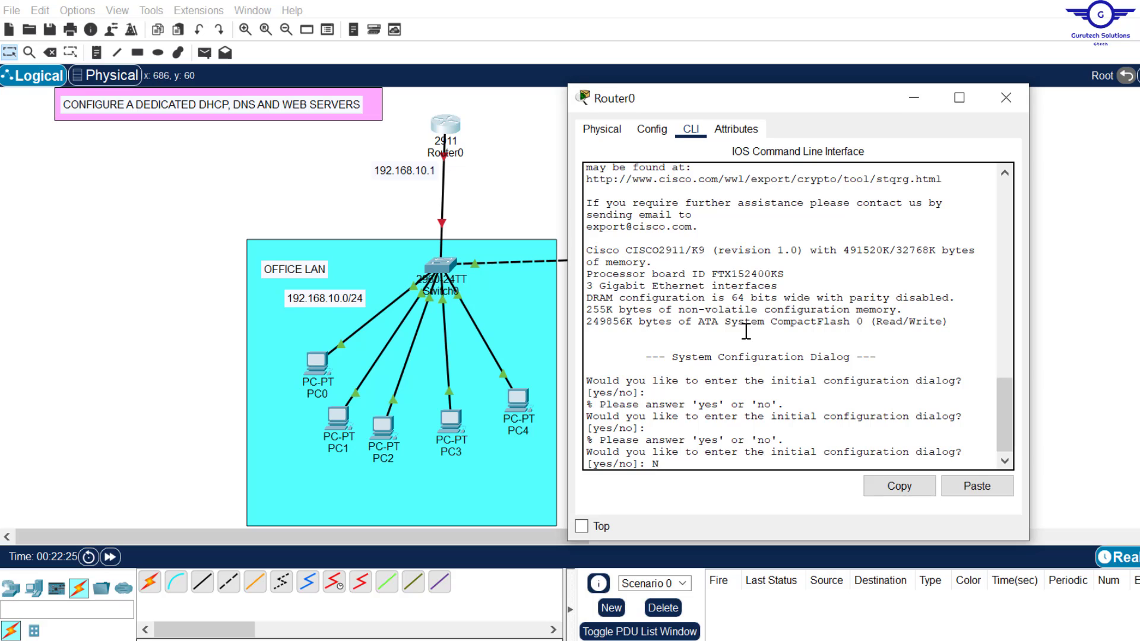
type("O")
key("Return")
key("Return")
key("Return")
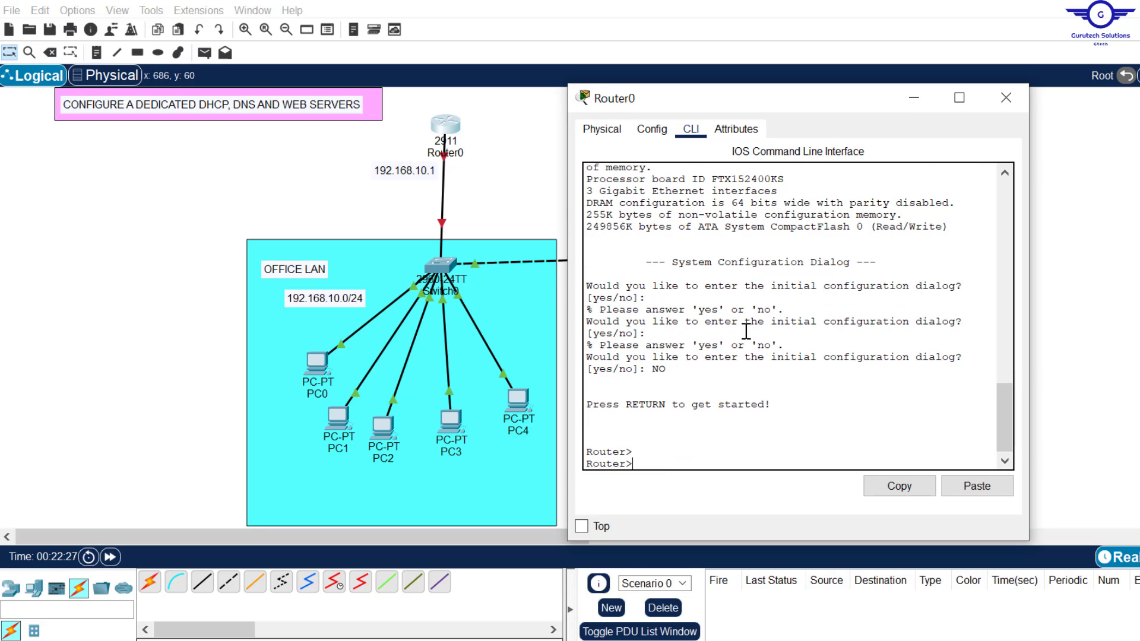
- Enter privileged mode on Router0 with en and global configuration mode with conf t
type("en")
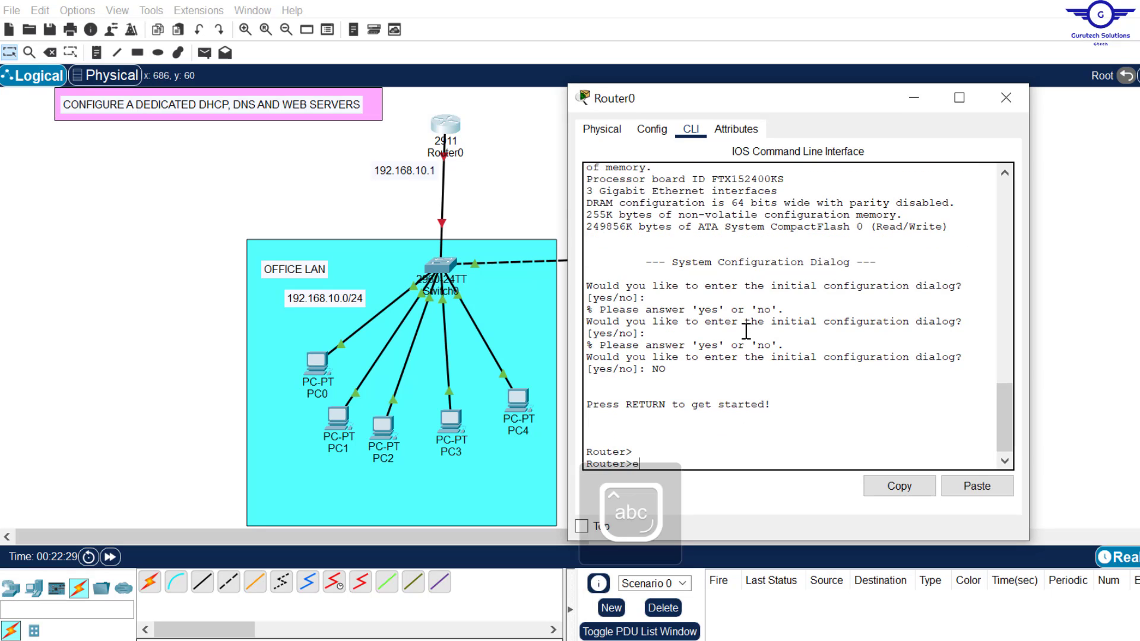
key("Return")
key("Return")
key("Return")
key("Return")
type("conf")
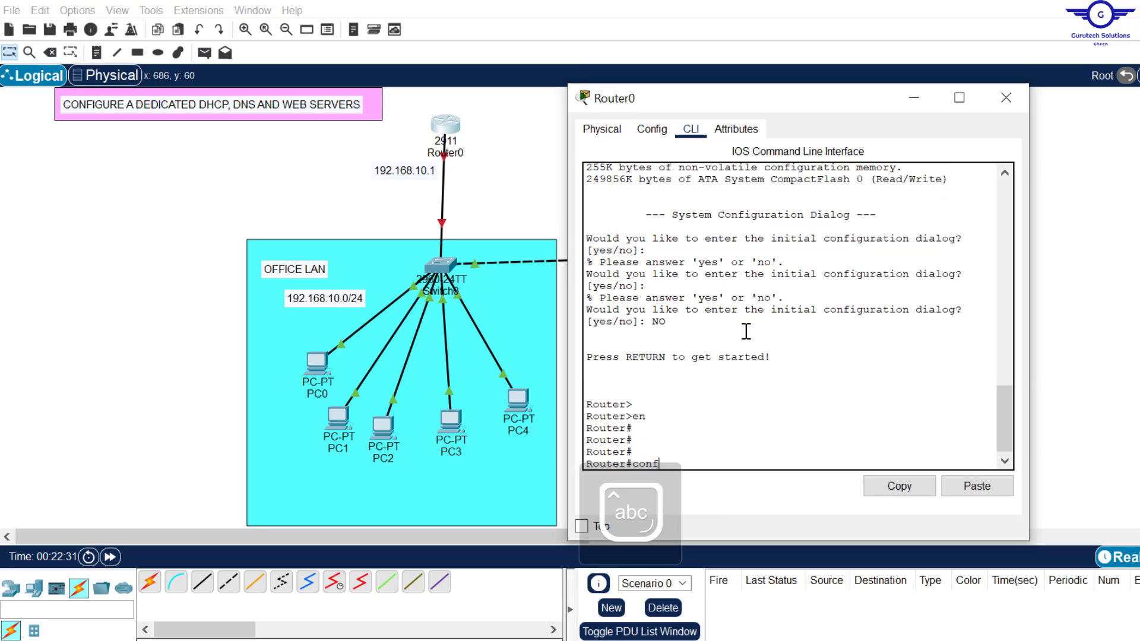
type(" t")
key("Return")
key("Return")
key("Return")
key("Return")
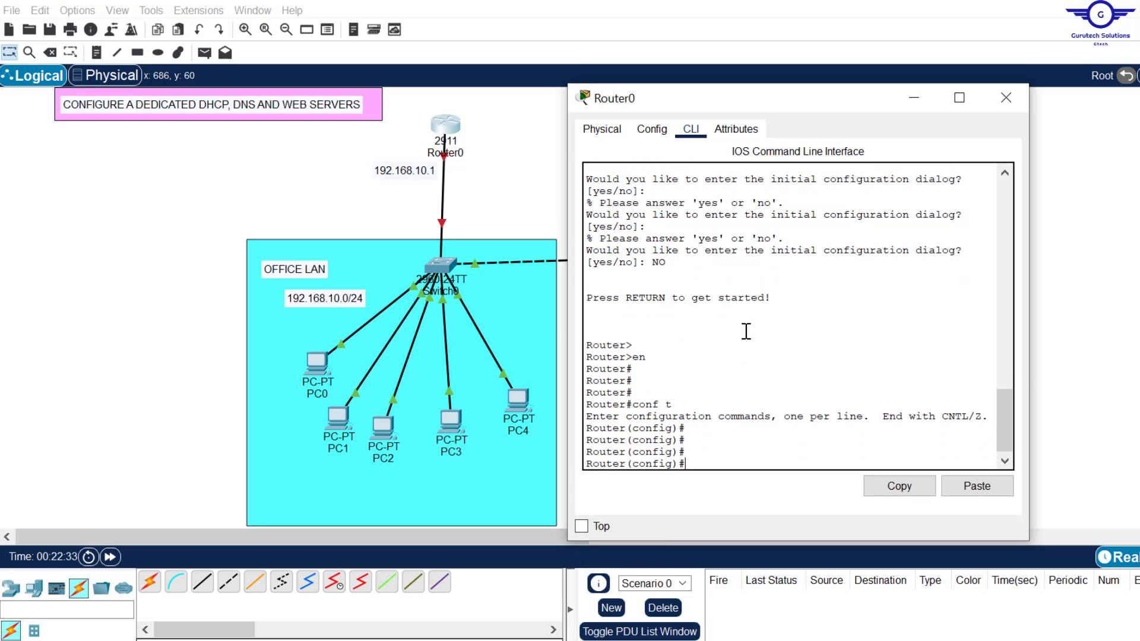
- Select Router0's interface gig0/0 and enable it with no shut
type("int gig0/0")
key("Return")
key("Return")
key("Return")
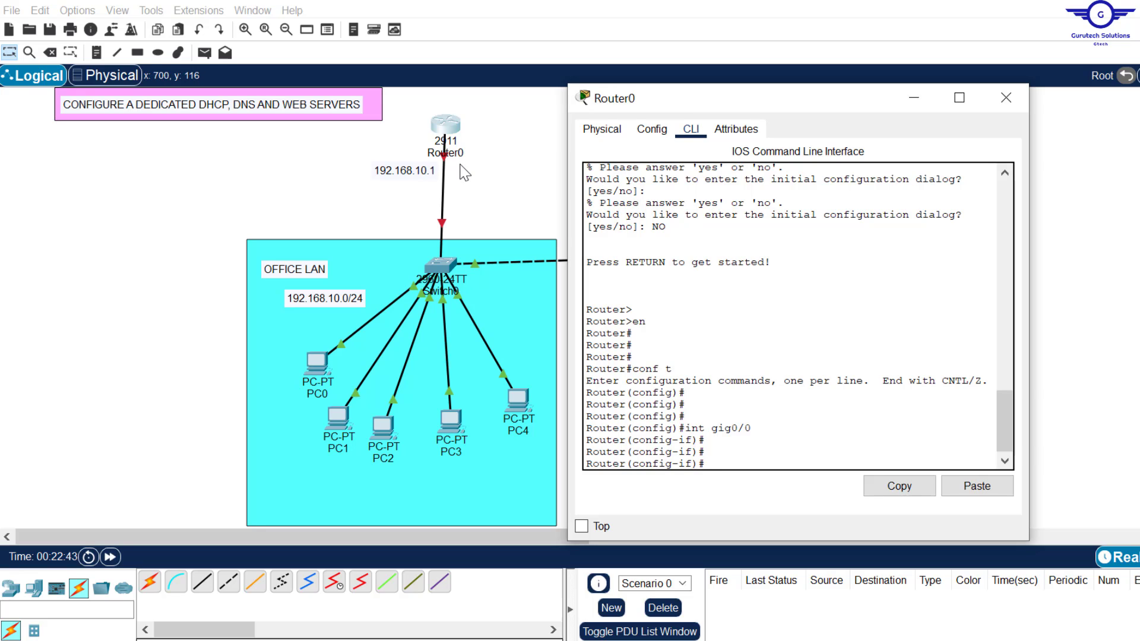
type("no shut")
key("Return")
key("Return")
key("Return")
key("Return")
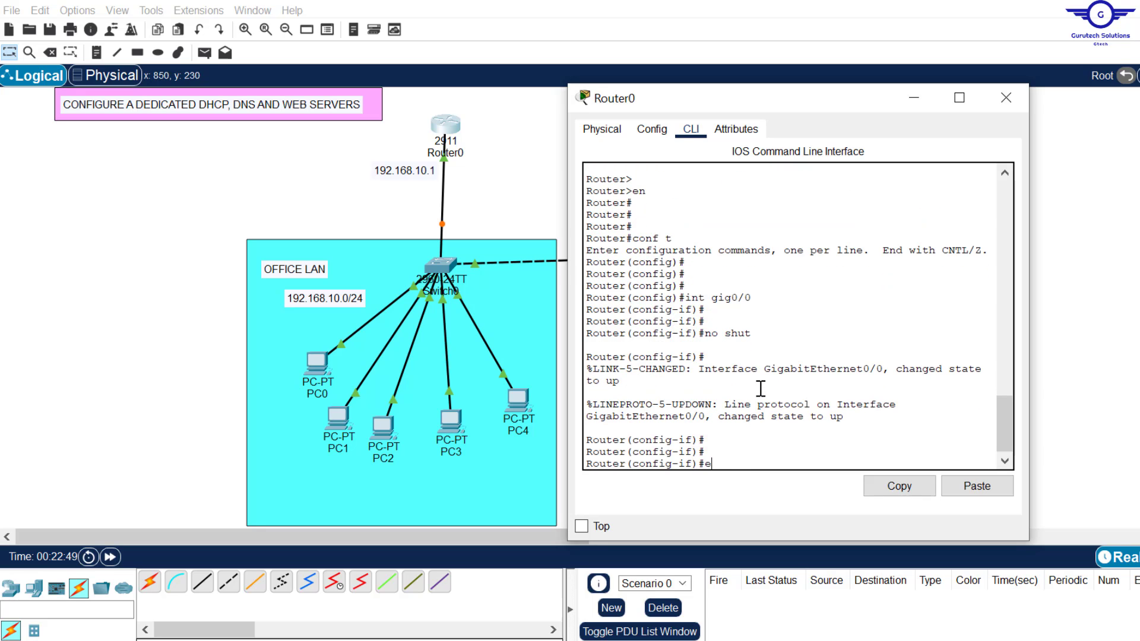
- Assign IP address 192.168.10.1 with mask 255.255.255.0 to Router0's gig0/0 interface
key("BackSpace")
key("BackSpace")
key("BackSpace")
type("ip add 192.168.")
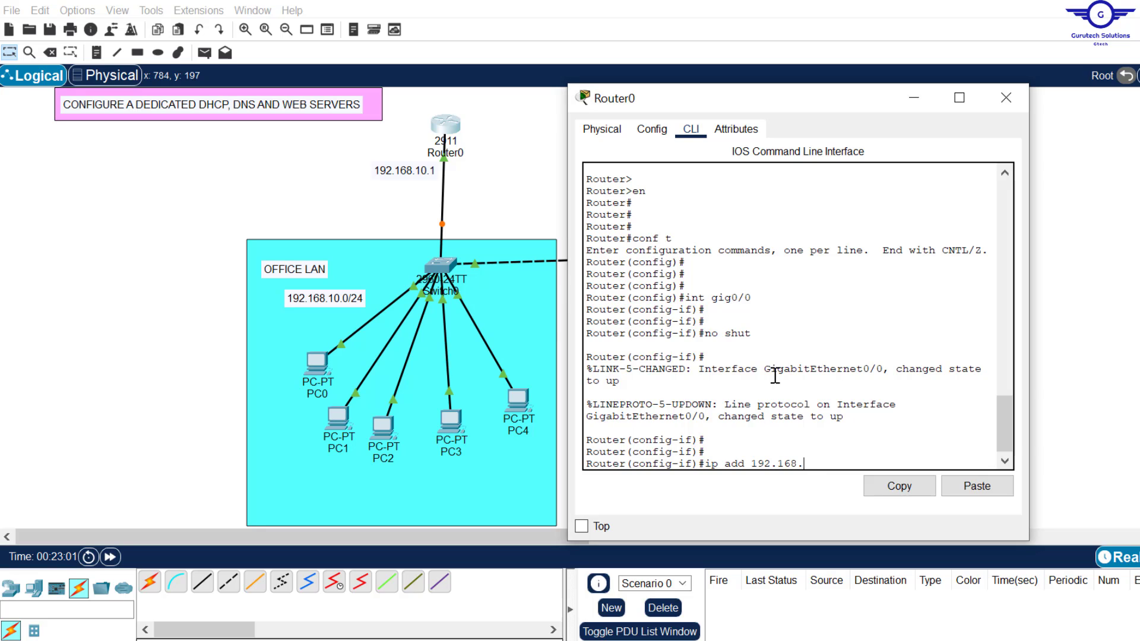
type("10.1 255.255.255.0")
key("Return")
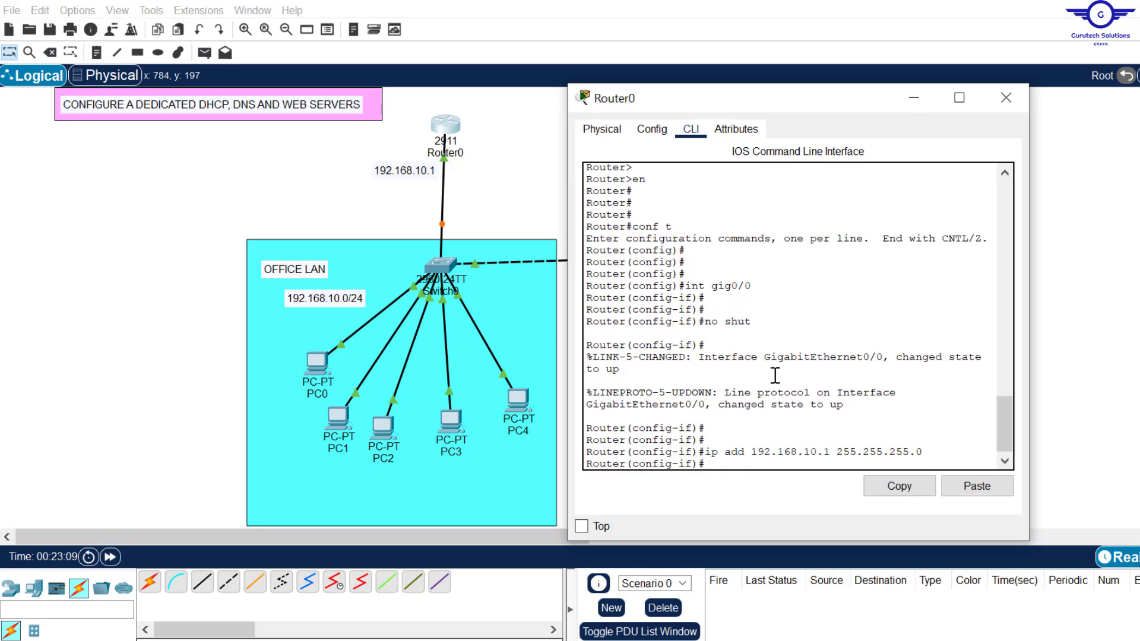
- Save the router configuration with do wr and close the Router0 window
key("Return")
key("Return")
type("do wr")
key("Return")
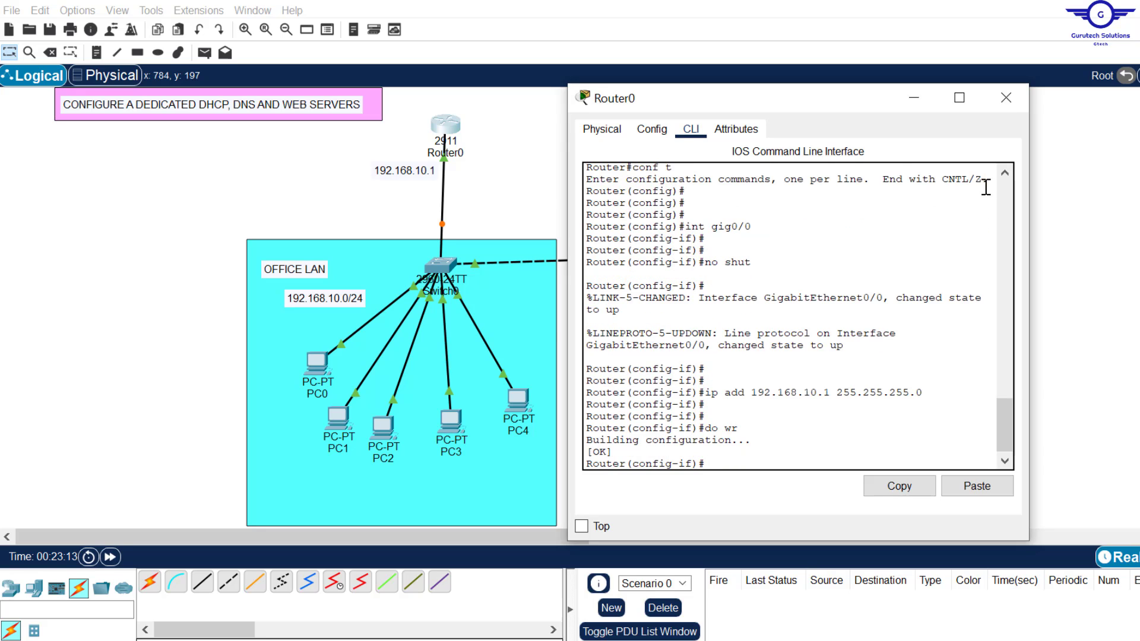
left_click(1005, 98)
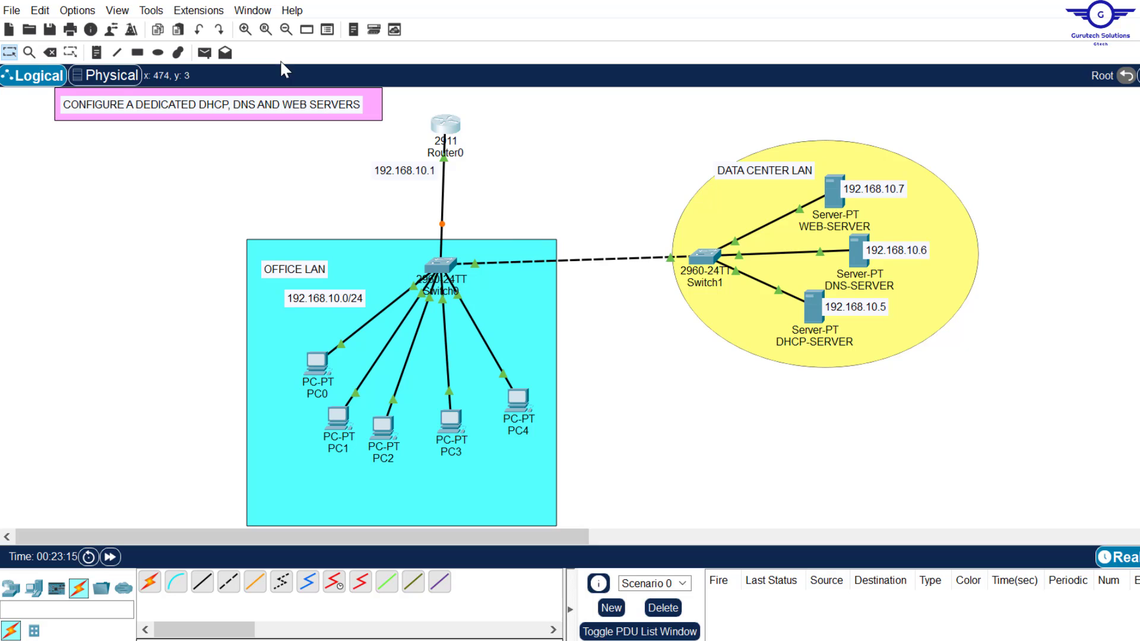
- Move Router0 slightly to the left above Switch0
left_click_drag(451, 132, 444, 132)
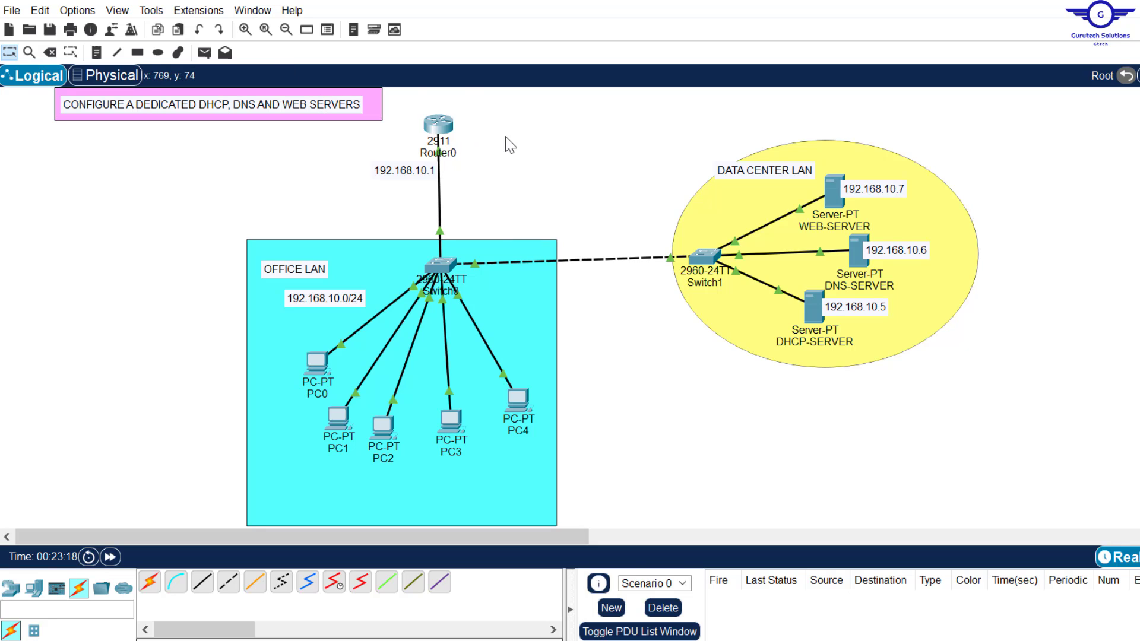
left_click_drag(426, 101, 469, 146)
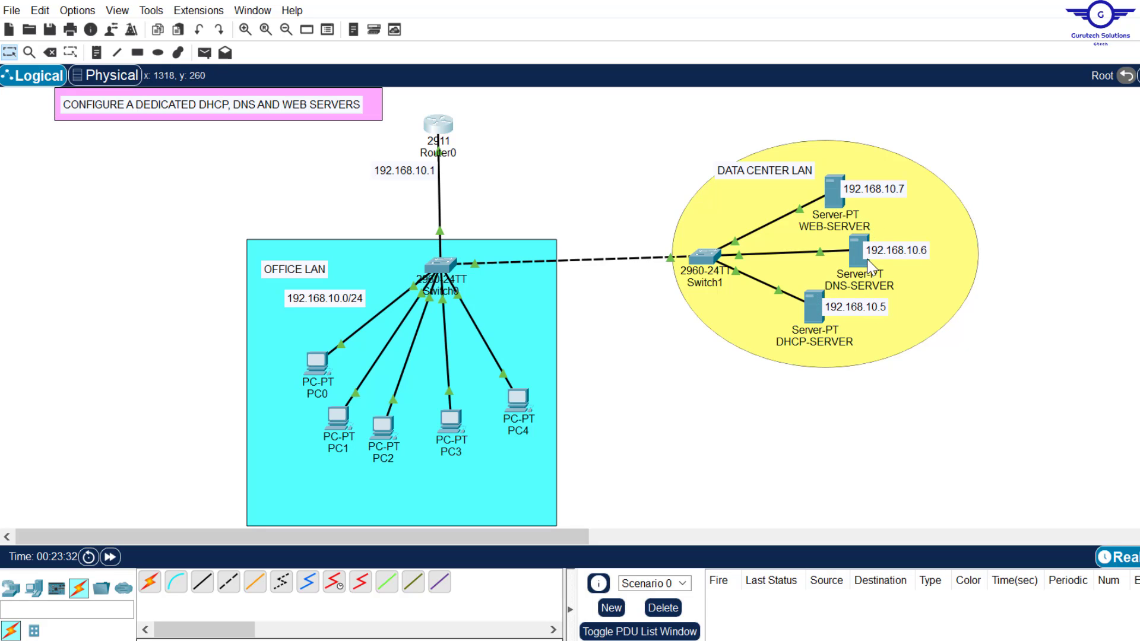
- Copy 192.168.10.6 from the DNS server's label and set it as DNS-SERVER's static IPv4 address
mouse_move(868, 269)
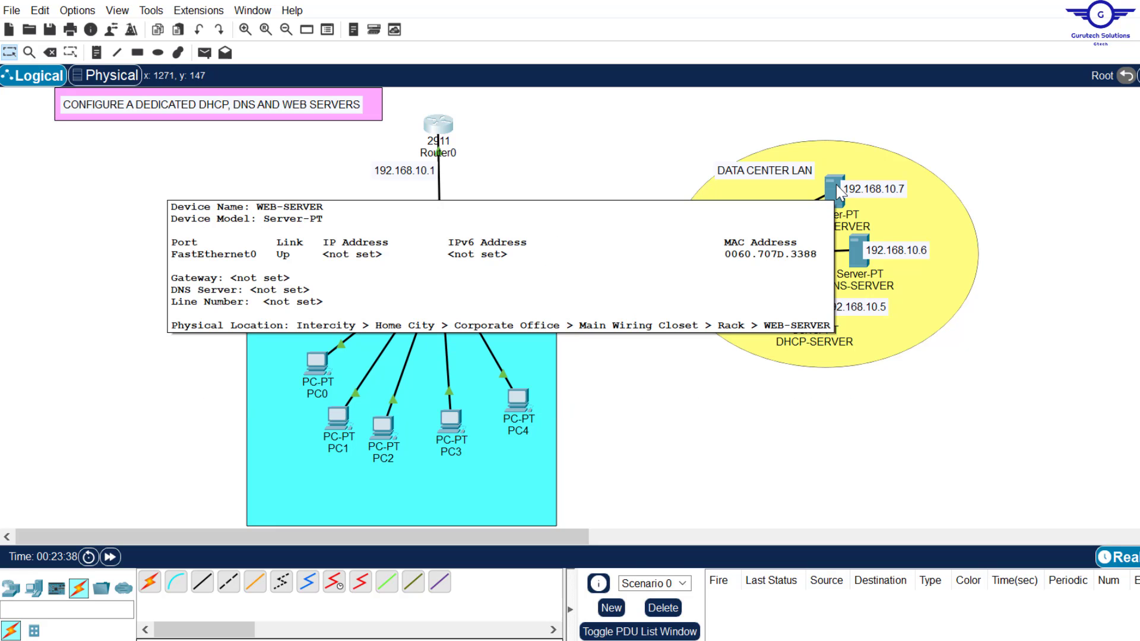
double_click(888, 257)
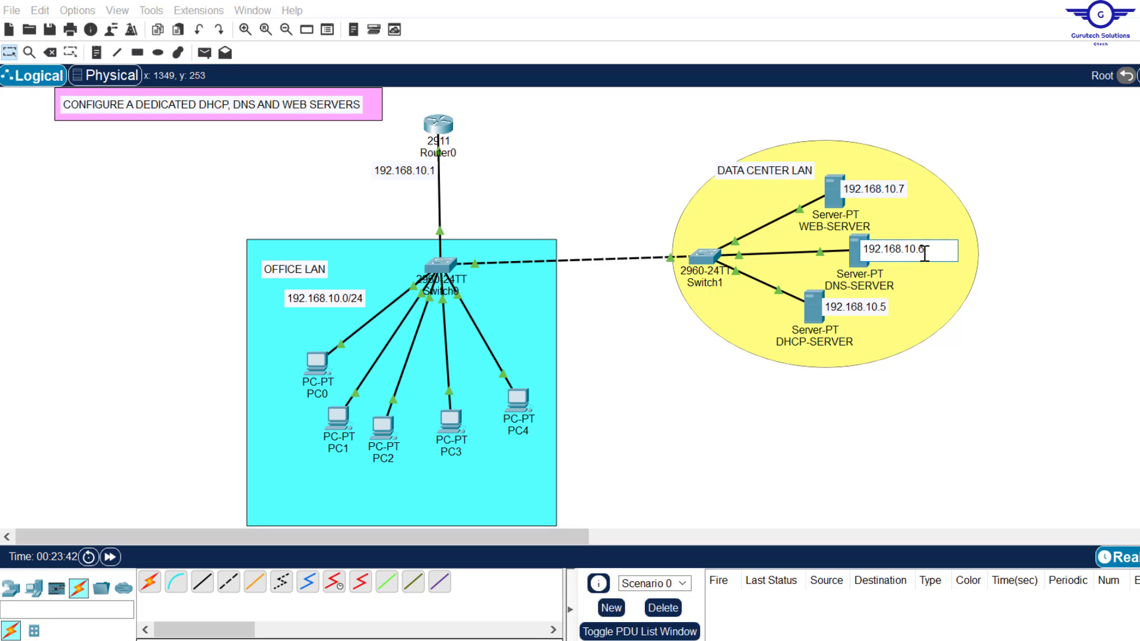
left_click_drag(925, 249, 820, 253)
key("ctrl+c")
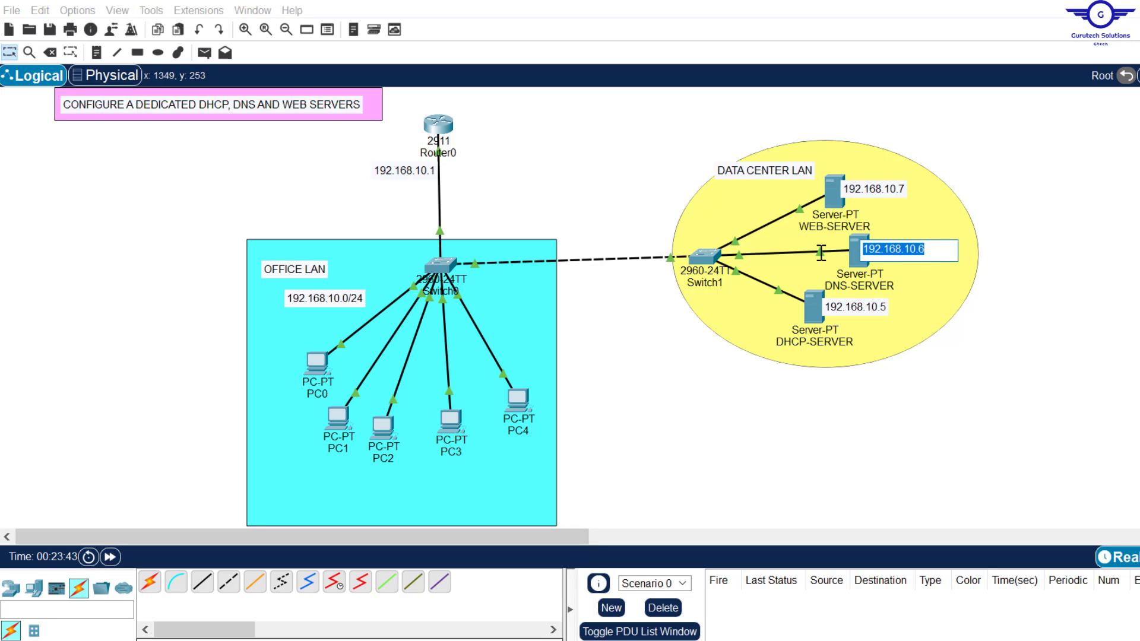
left_click(854, 267)
left_click(853, 261)
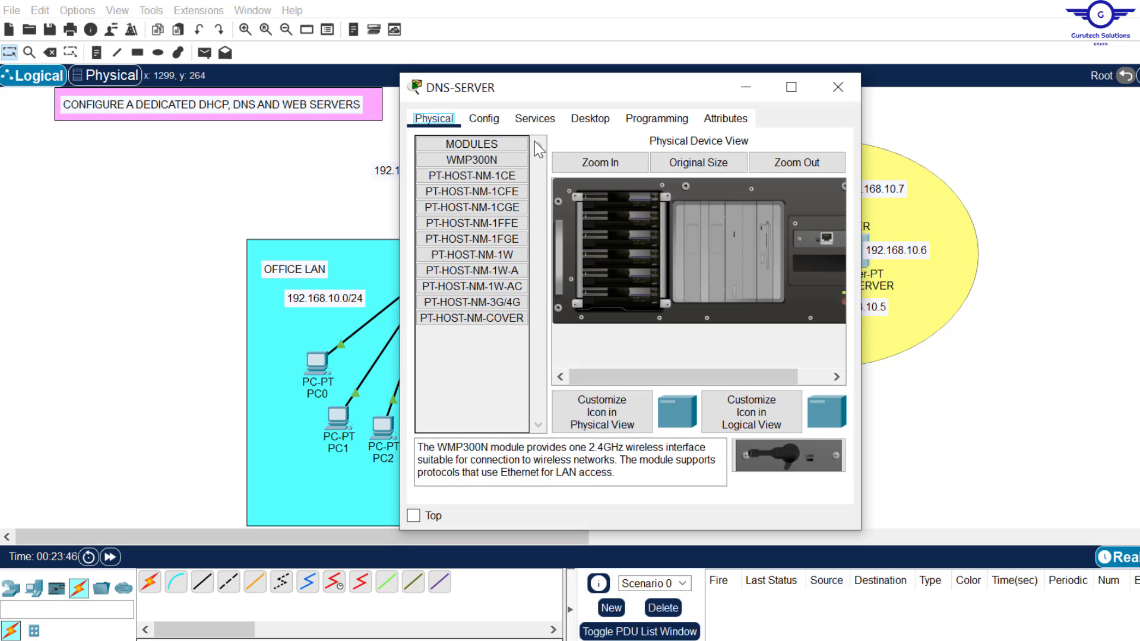
left_click(589, 132)
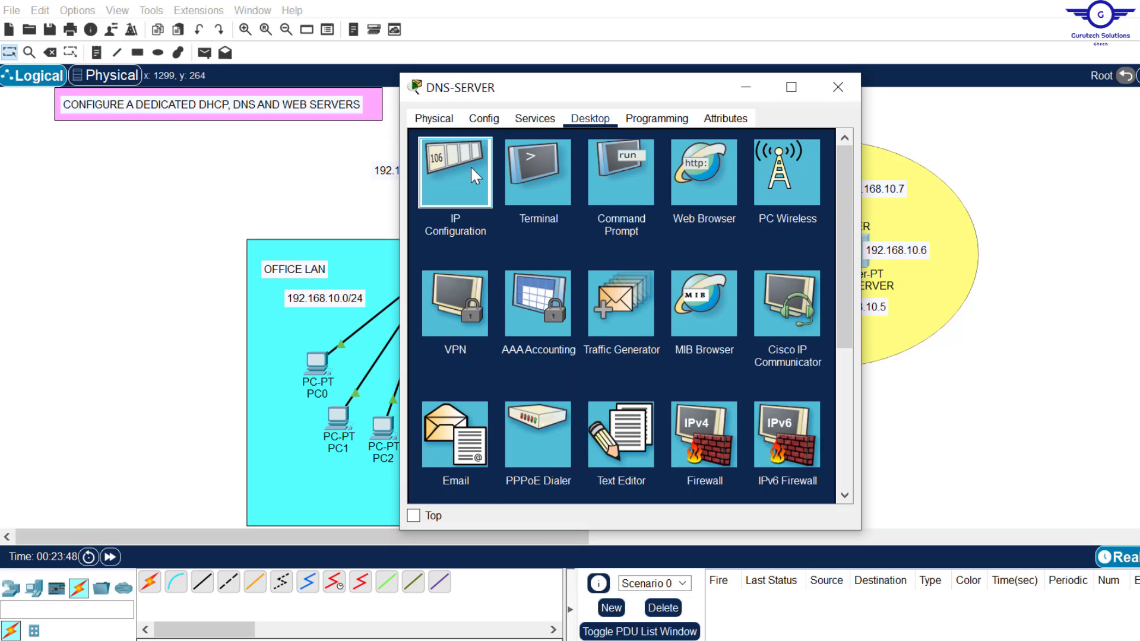
left_click(470, 165)
left_click(592, 206)
key("ctrl+v")
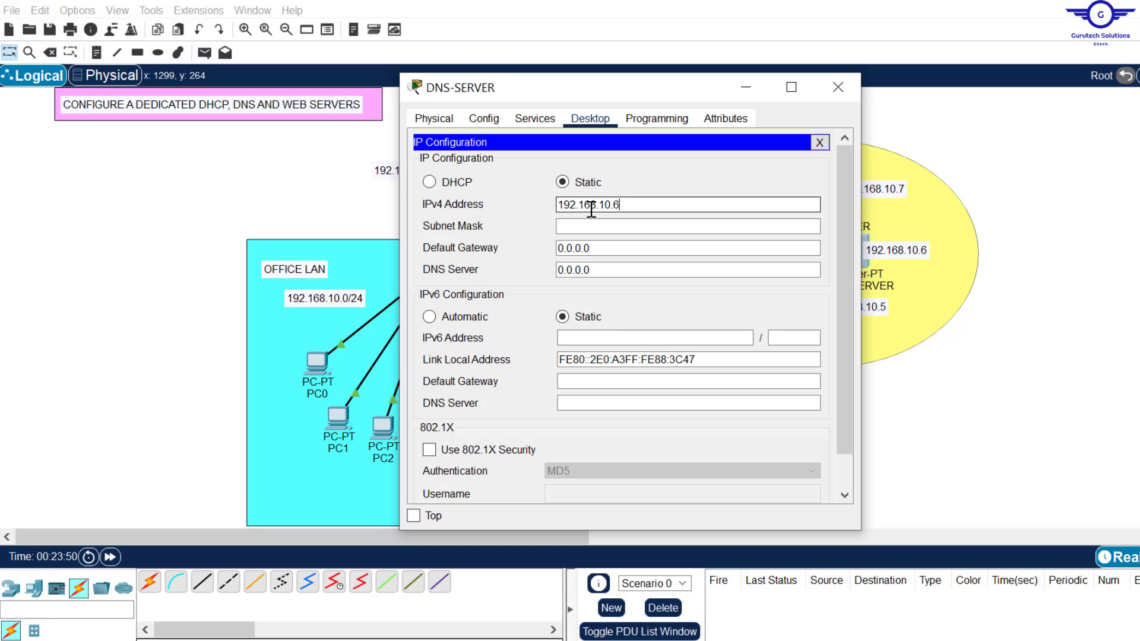
- Complete DNS-SERVER's IP configuration with mask 255.255.255.0, gateway 192.168.10.1 and DNS server 192.168.10.6, and close its window
left_click(601, 225)
left_click_drag(605, 247, 531, 253)
key("ctrl+v")
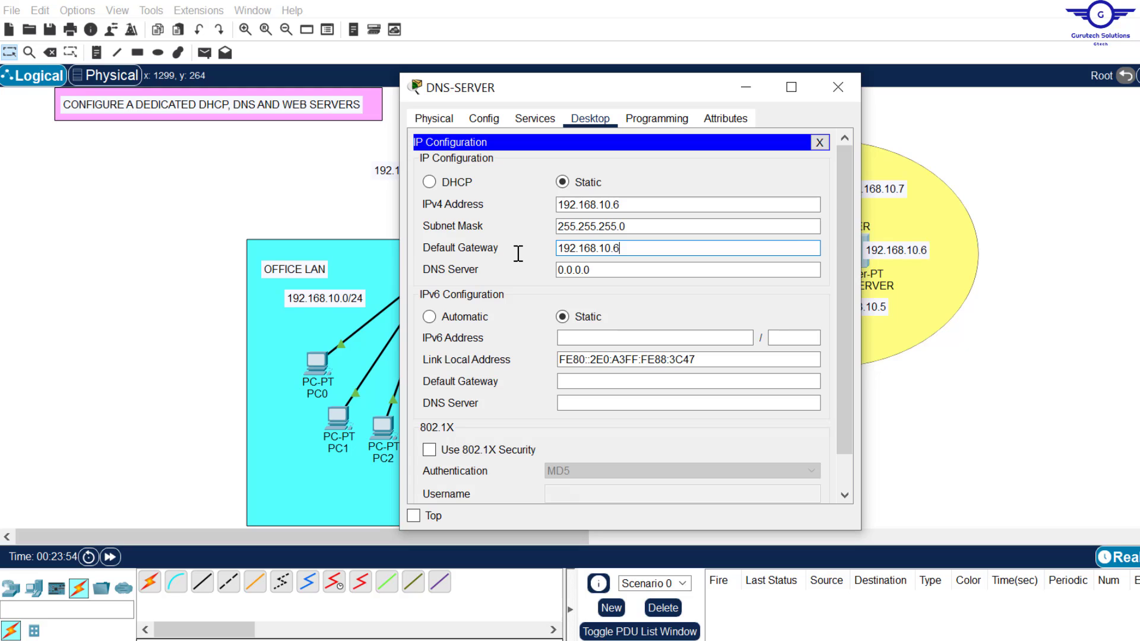
left_click(603, 270)
left_click_drag(614, 270, 542, 266)
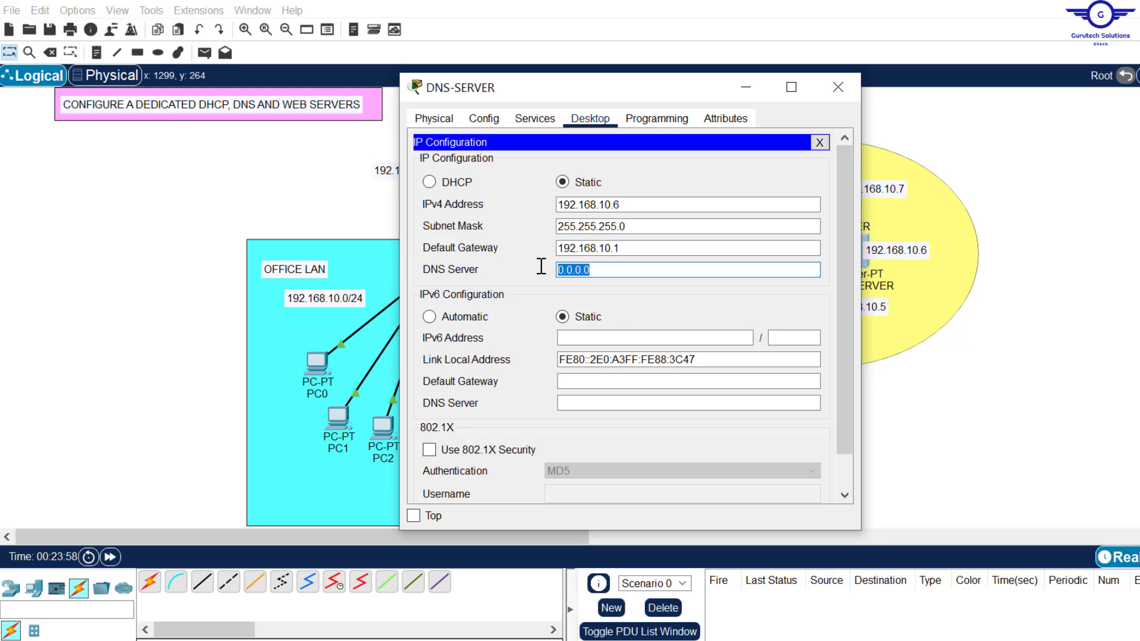
key("ctrl+v")
left_click(839, 88)
- Give DHCP-SERVER the static IPv4 address 192.168.10.5 with subnet mask 255.255.255.0
left_click(818, 306)
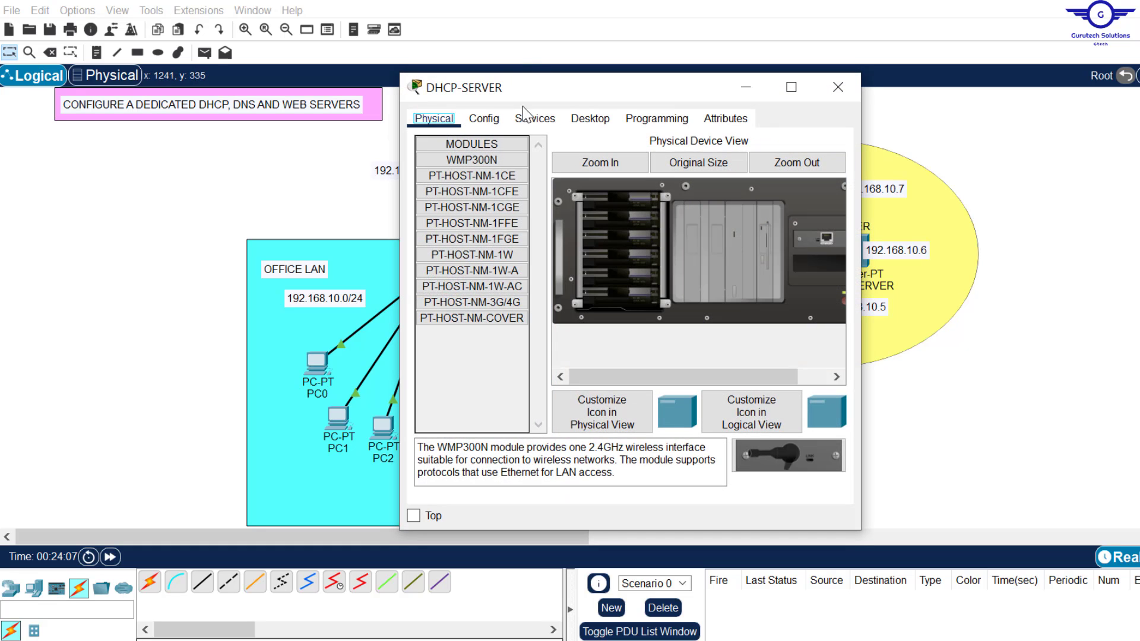
left_click(579, 119)
left_click(447, 169)
left_click(583, 204)
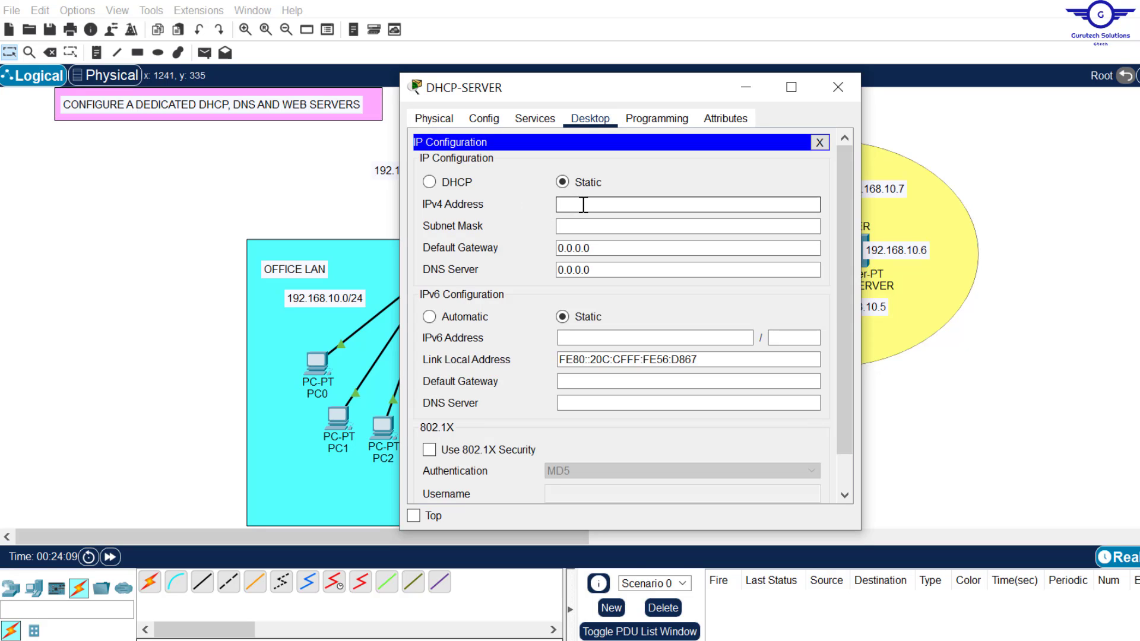
type("192.168.10.5")
left_click(576, 226)
- Set DHCP-SERVER's default gateway to 192.168.10.1 and its DNS server to 192.168.10.6, and close its window
left_click(597, 248)
left_click_drag(598, 249, 466, 252)
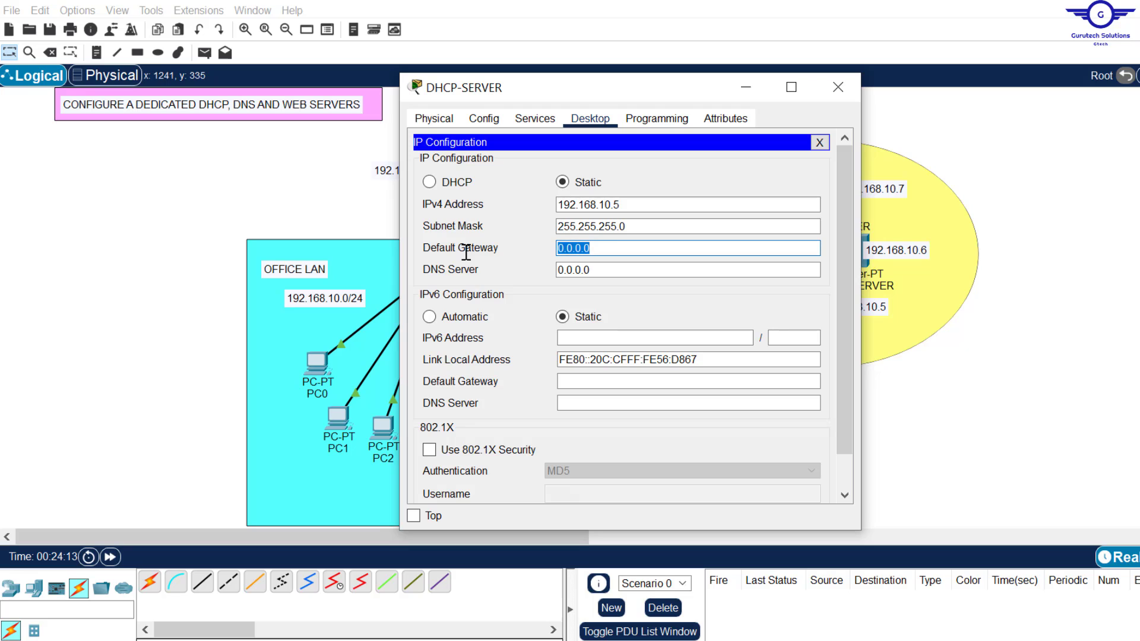
type("192.168.10.1")
left_click(615, 270)
left_click_drag(614, 270, 532, 262)
type("192.168.10.6")
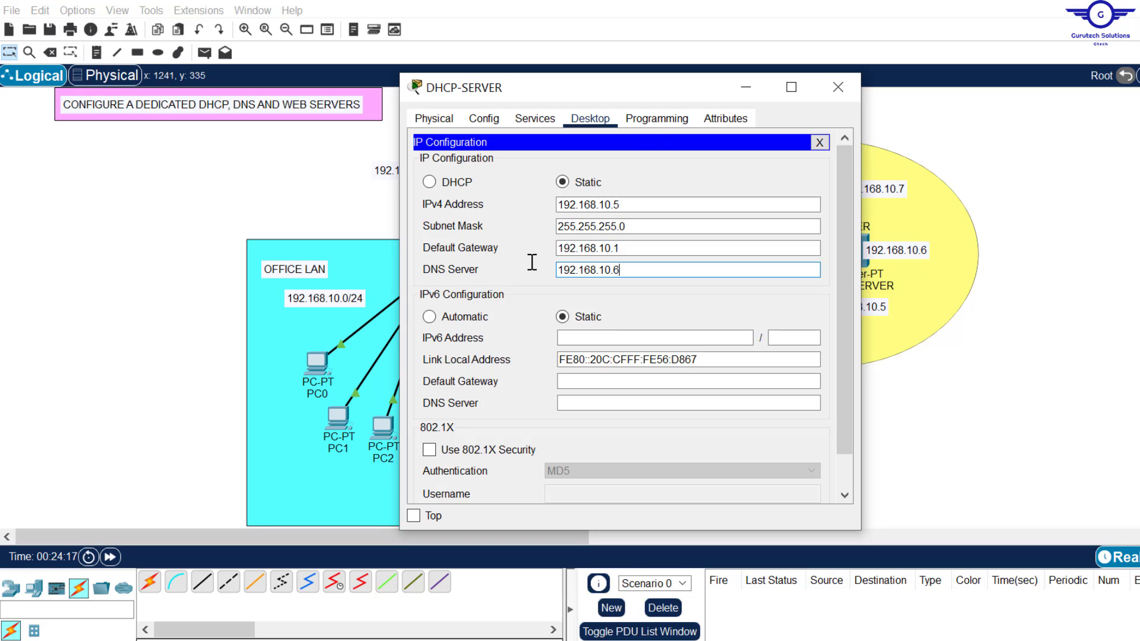
left_click_drag(665, 97, 483, 106)
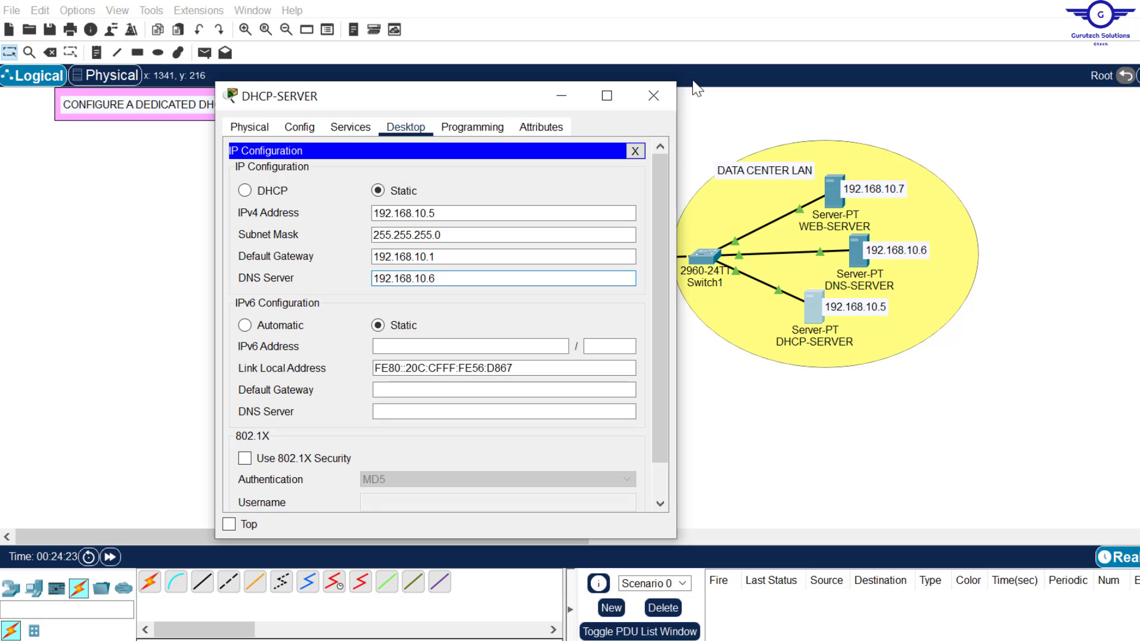
left_click(657, 95)
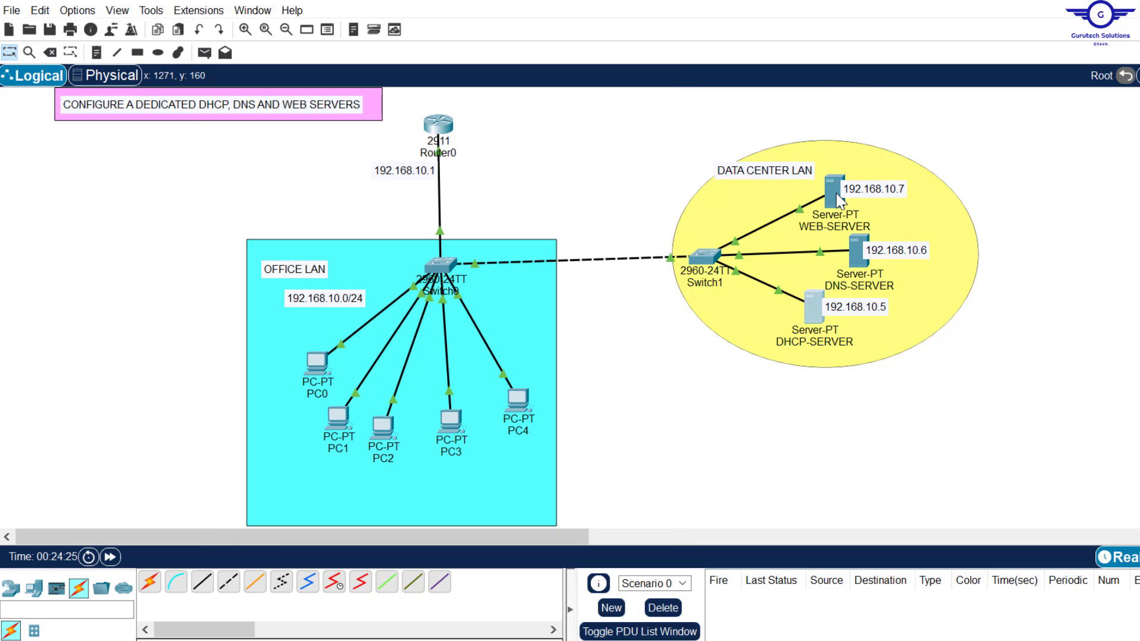
- Give WEB-SERVER the static IPv4 address 192.168.10.7 with subnet mask 255.255.255.0
left_click(836, 194)
left_click(589, 120)
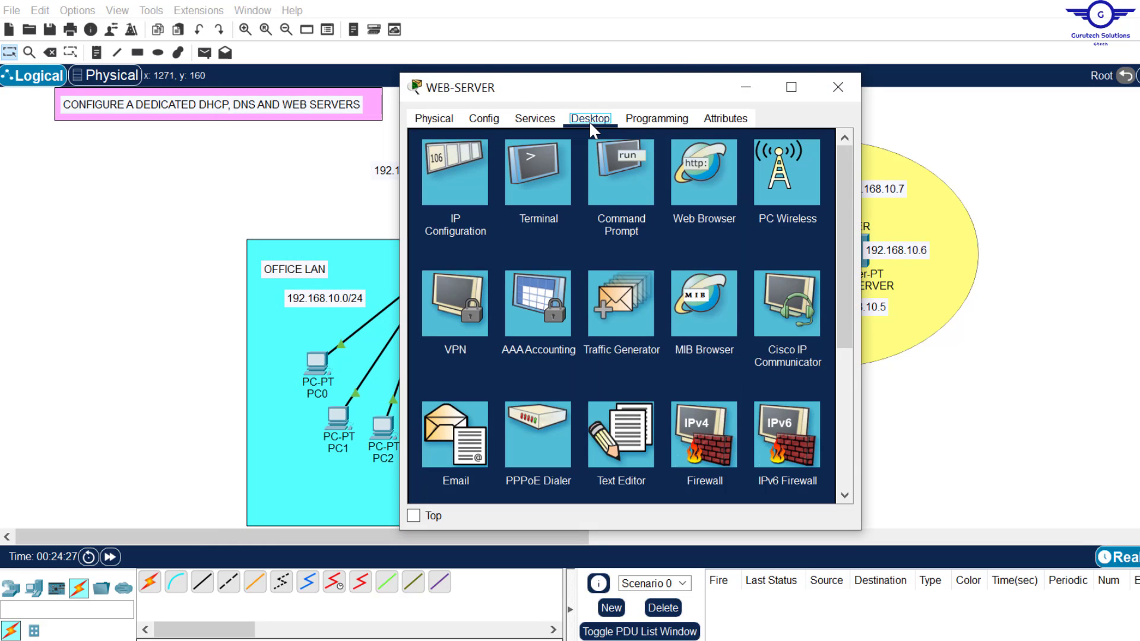
left_click(468, 172)
left_click(600, 205)
type("192.168.10.7")
left_click(585, 226)
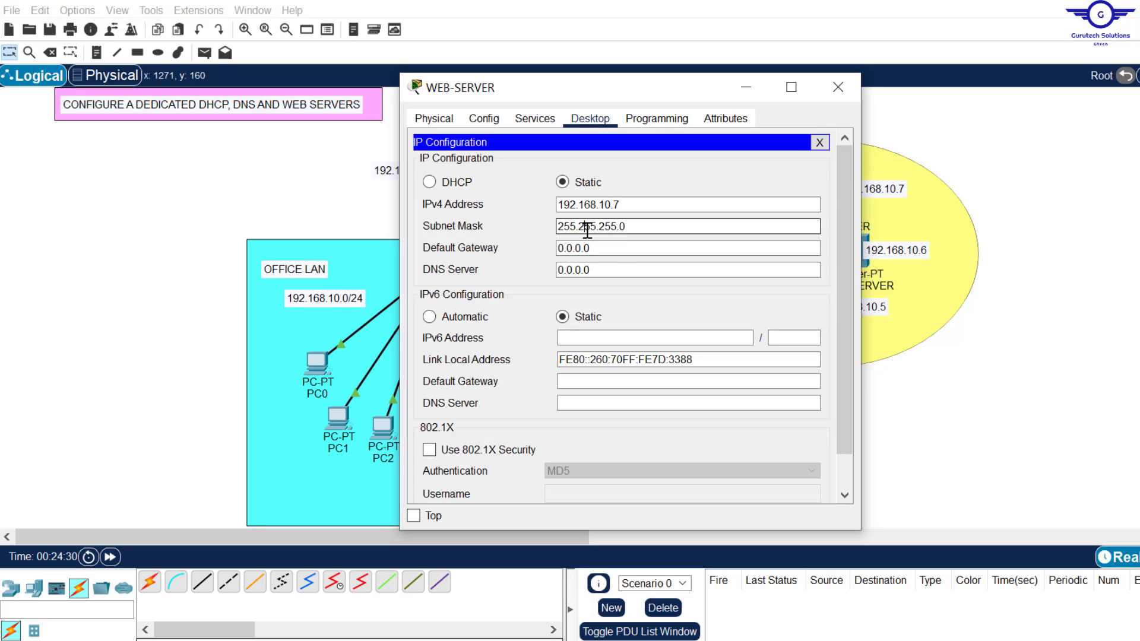
- Set WEB-SERVER's default gateway to 192.168.10.1 and its DNS server to 192.168.10.6, and close the IP configuration
key("Tab")
type("192.168.10.6")
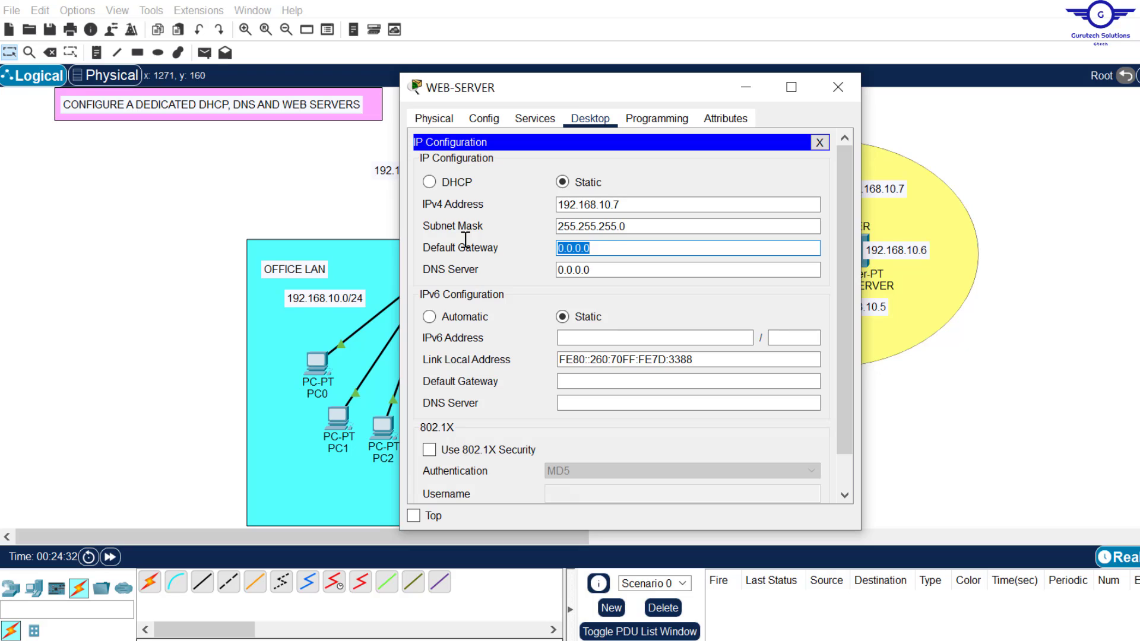
left_click_drag(599, 269, 497, 269)
type("192.168.10.6")
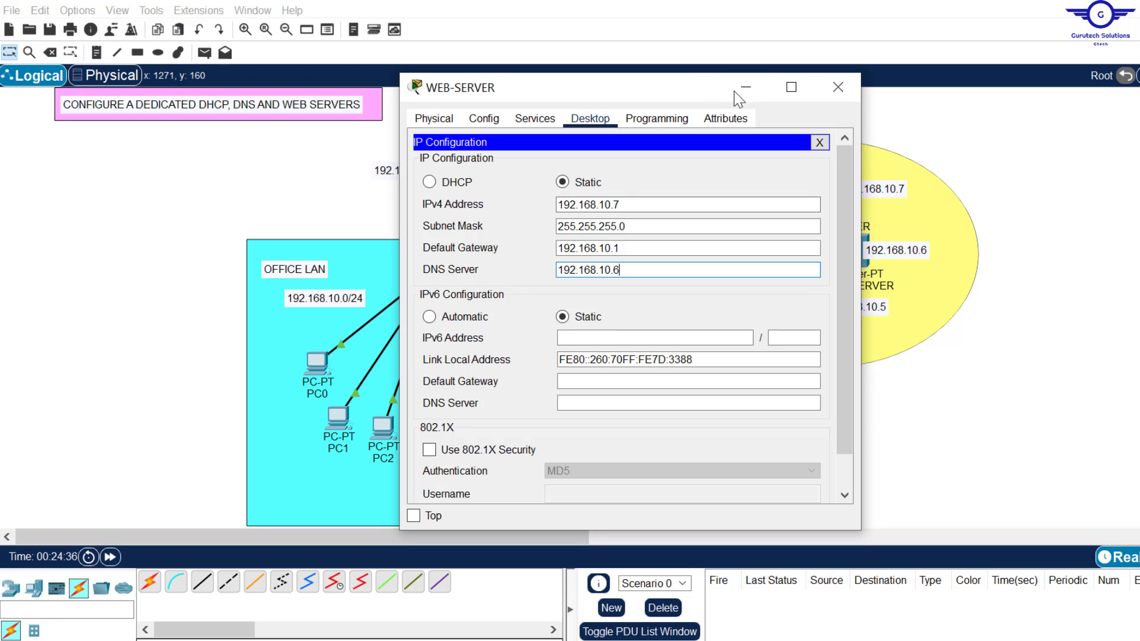
left_click_drag(685, 84, 549, 106)
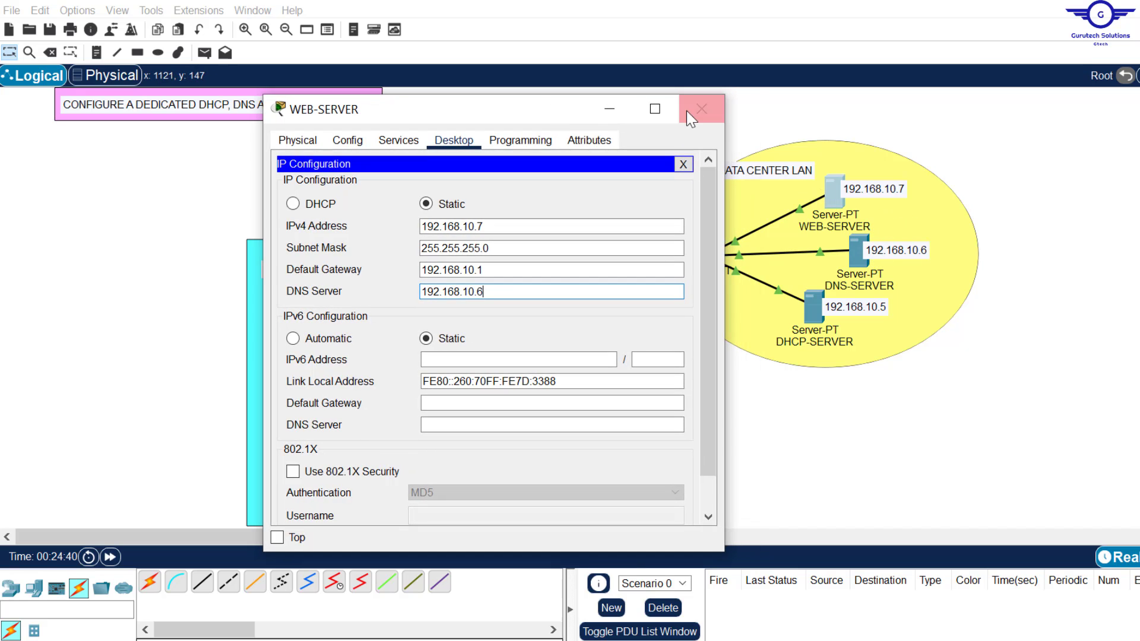
left_click(683, 165)
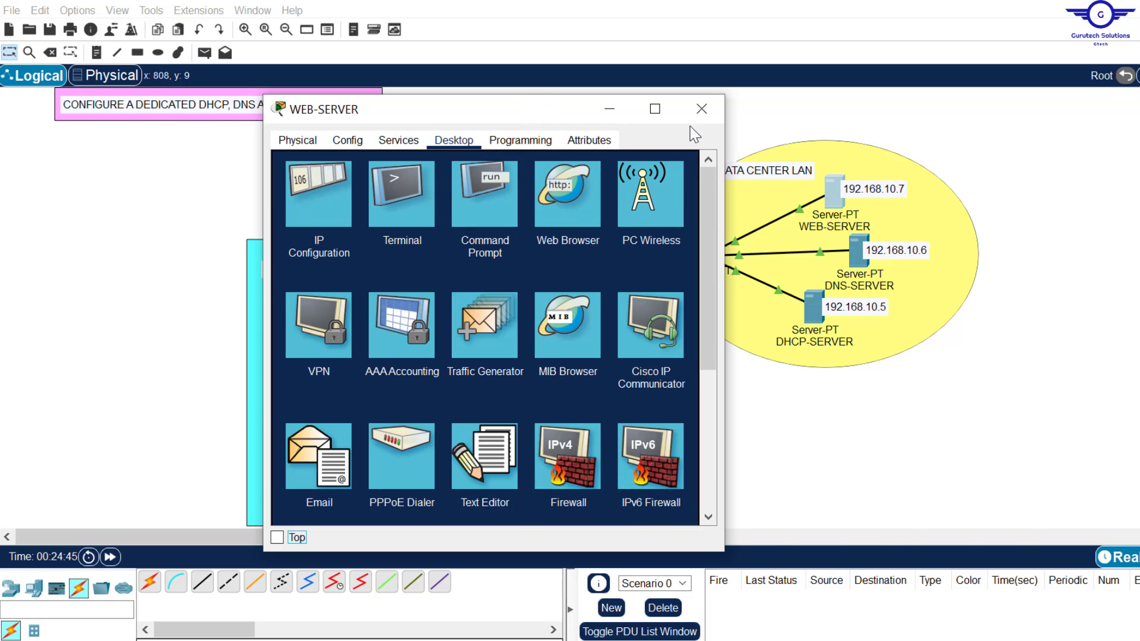
- Ping the router at 192.168.10.1 from WEB-SERVER's Command Prompt and close the server window
left_click_drag(555, 117, 831, 138)
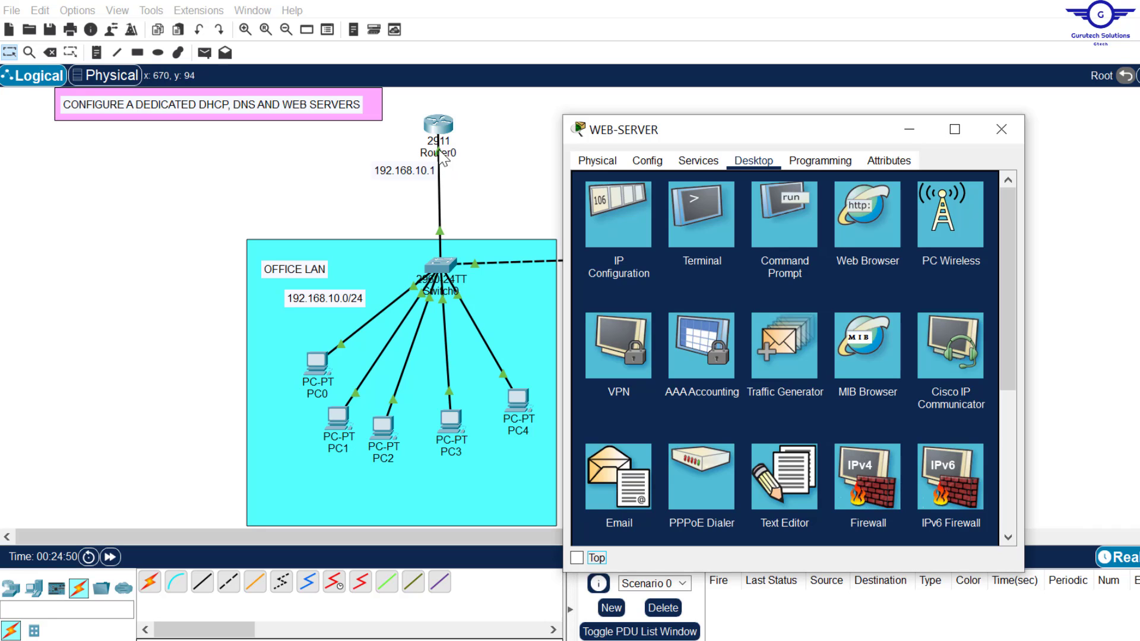
left_click(765, 207)
type("ping")
right_click(723, 231)
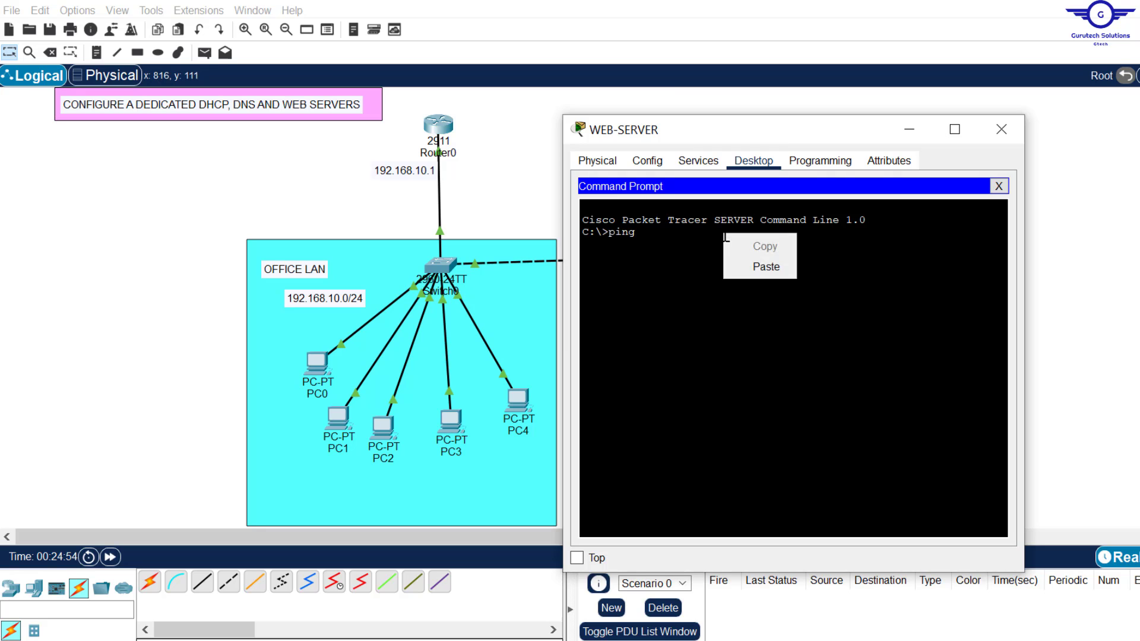
left_click(771, 268)
key("Return")
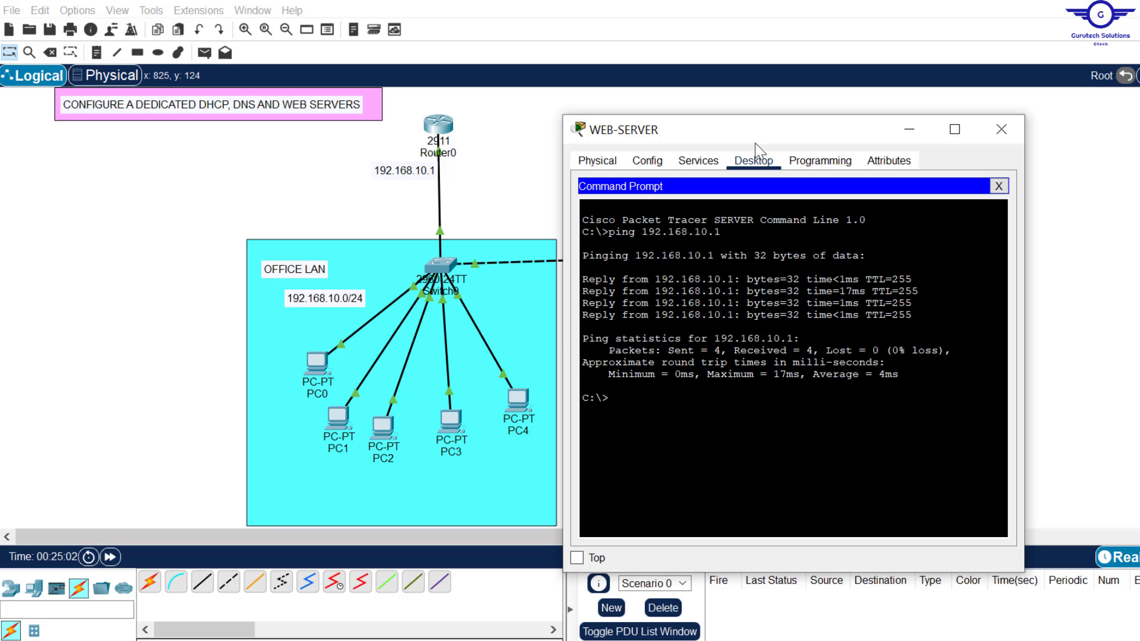
left_click(1007, 130)
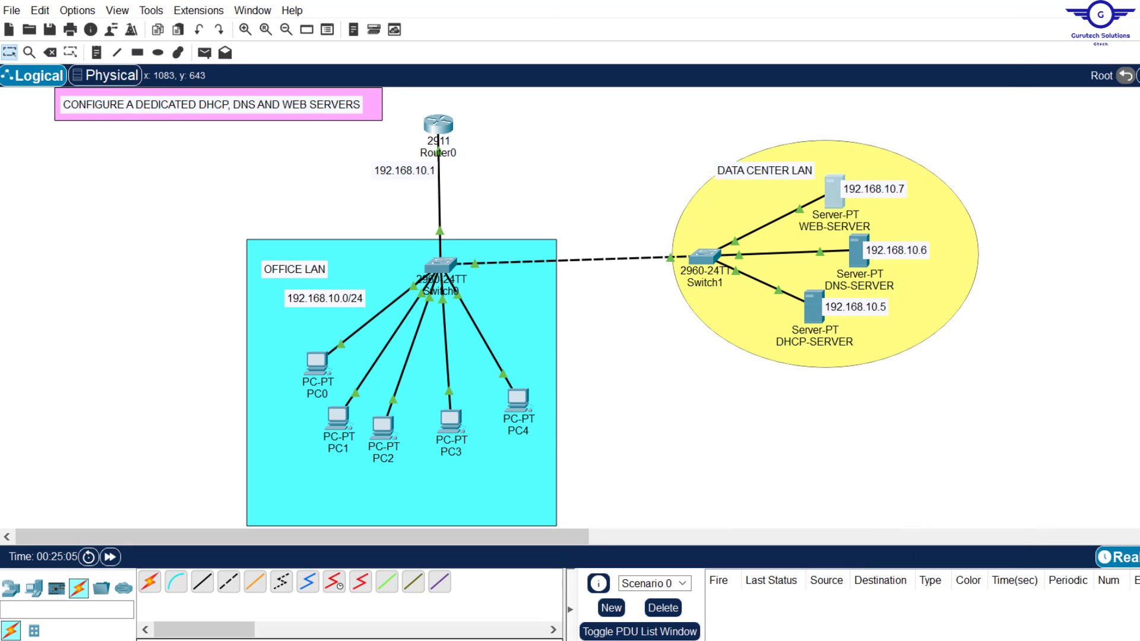
- Switch to config-guide.txt in Notepad and replace "assign network address" in item 3 with "subnet mask"
key("alt+Tab")
left_click_drag(233, 423, 1030, 431)
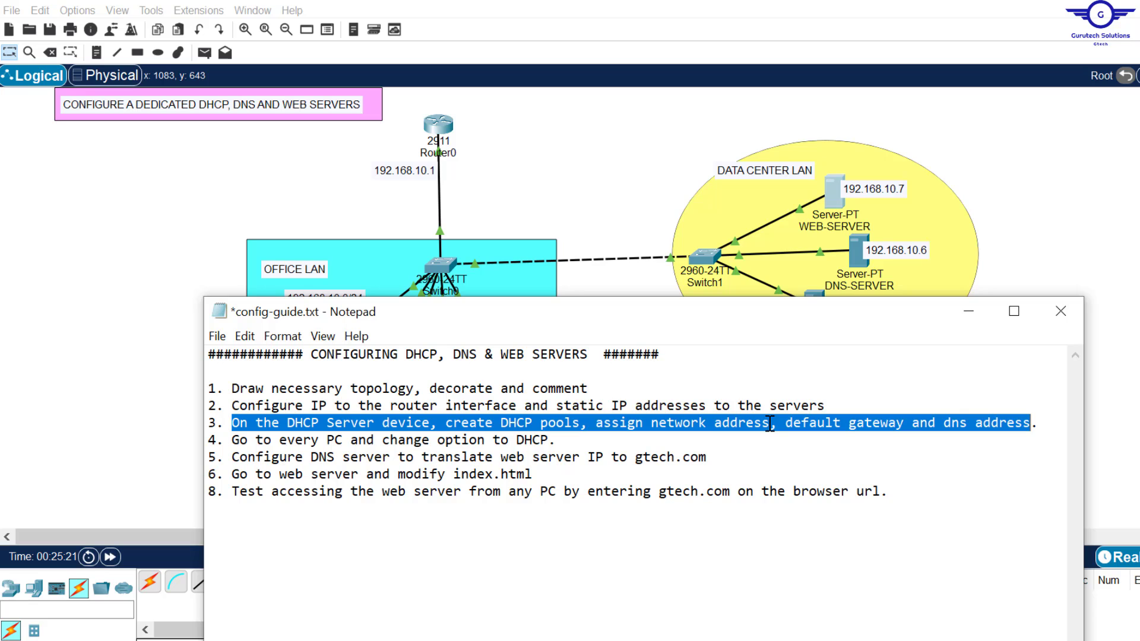
left_click_drag(769, 424, 606, 421)
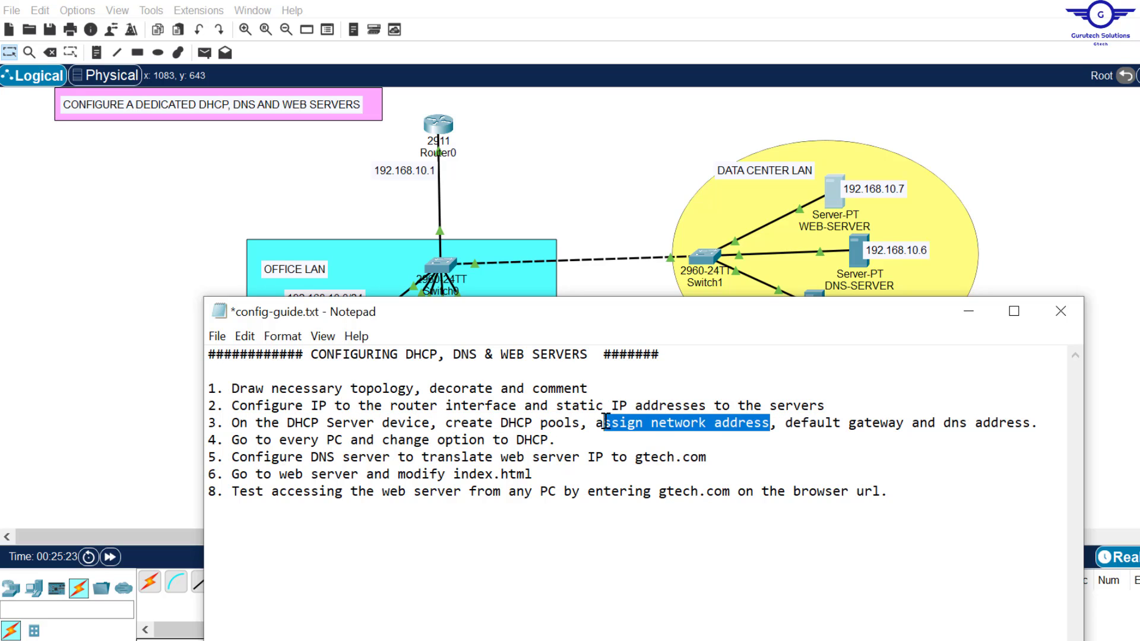
key("BackSpace")
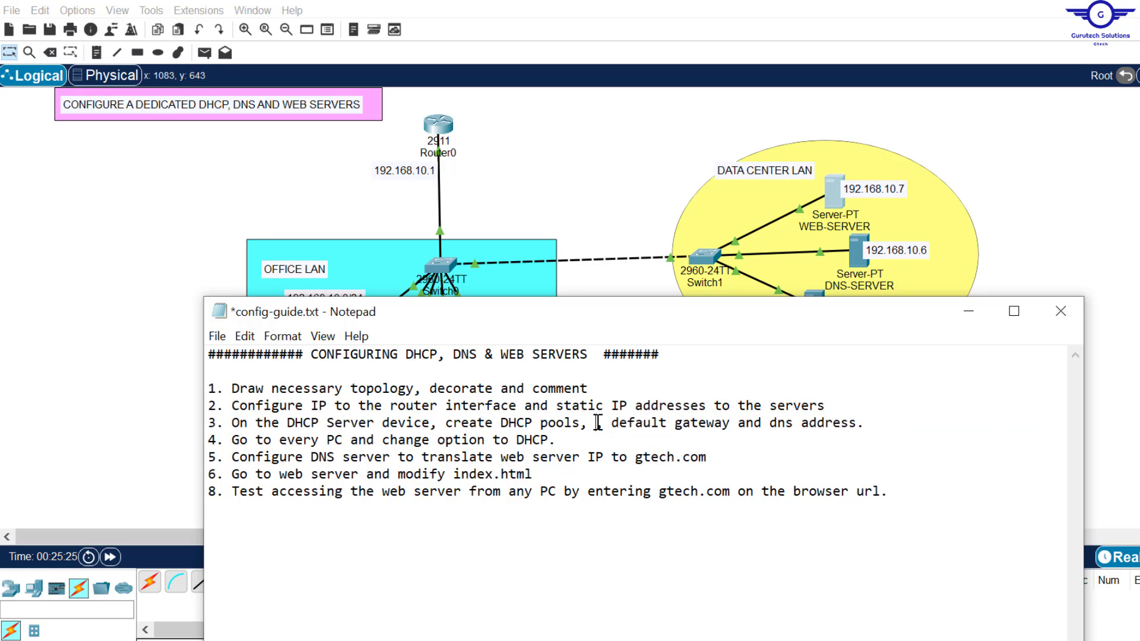
type("subnet")
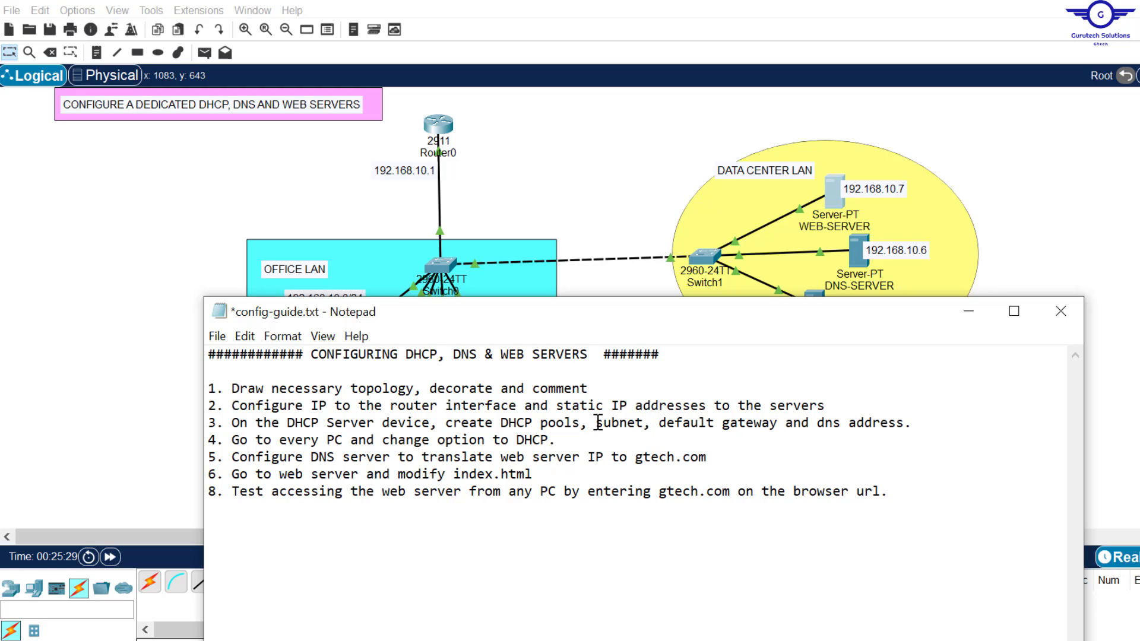
type(" mask")
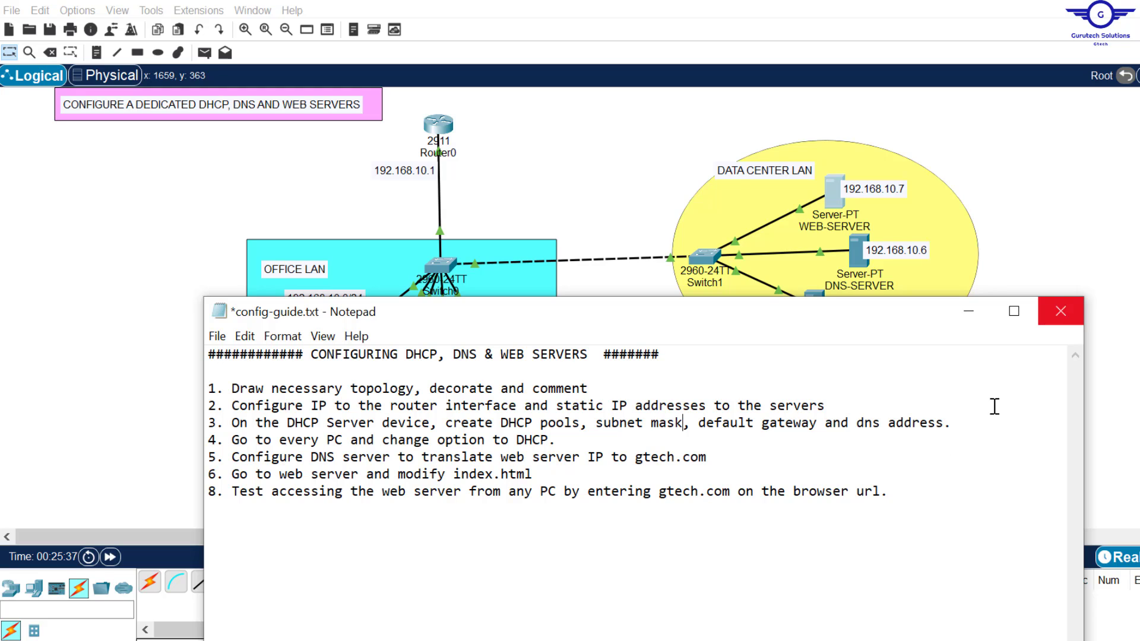
- Add ", no of useable IP" after "subnet mask" in item 3 and widen the Notepad window to fit the line
type(", n")
type("o of")
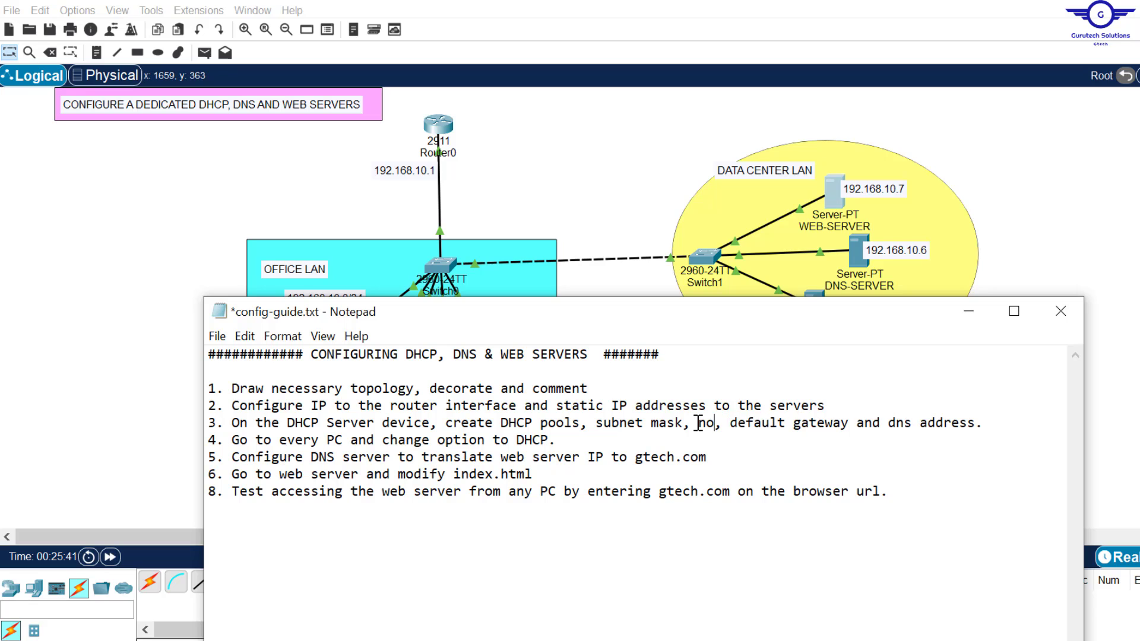
type(" requi")
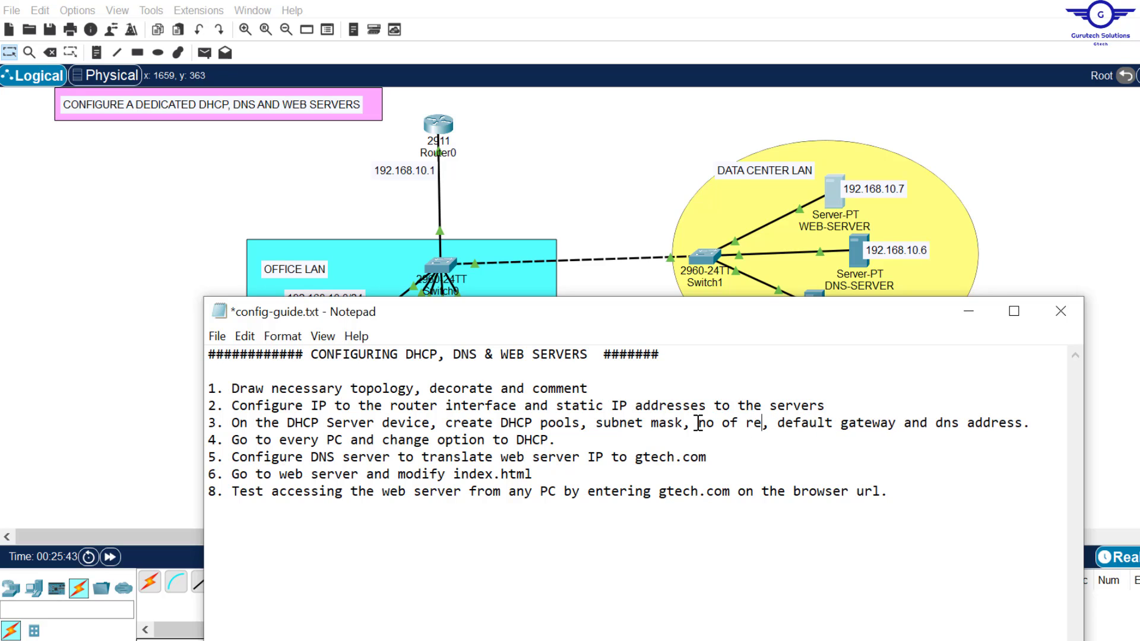
type("red")
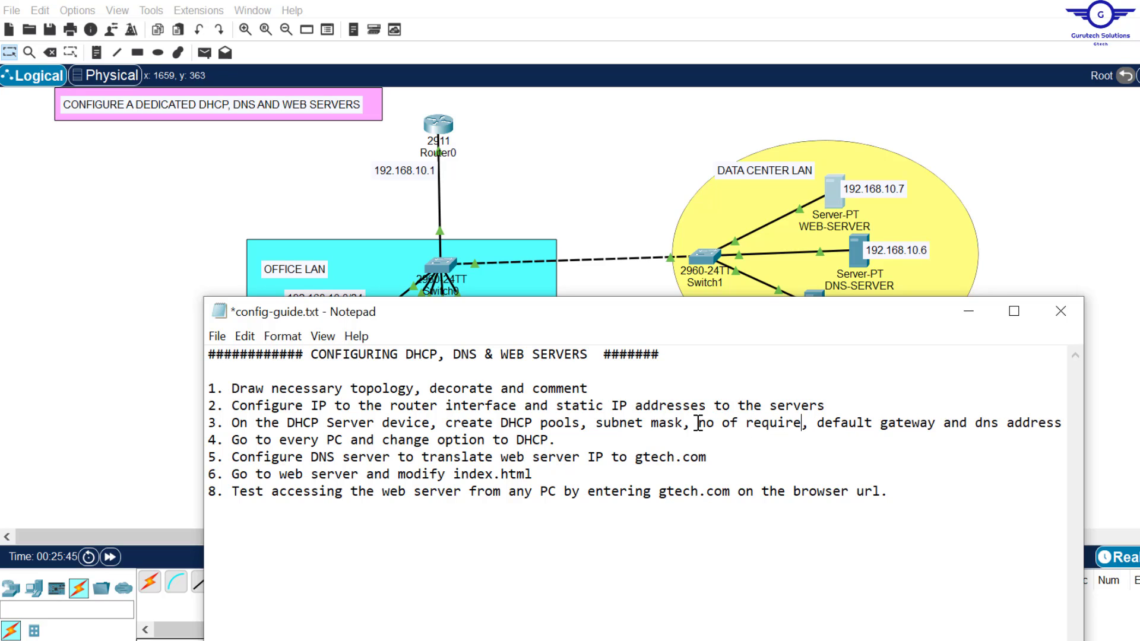
key("BackSpace")
key("BackSpace")
key("BackSpace")
key("BackSpace")
key("BackSpace")
key("BackSpace")
key("BackSpace")
key("BackSpace")
type("us")
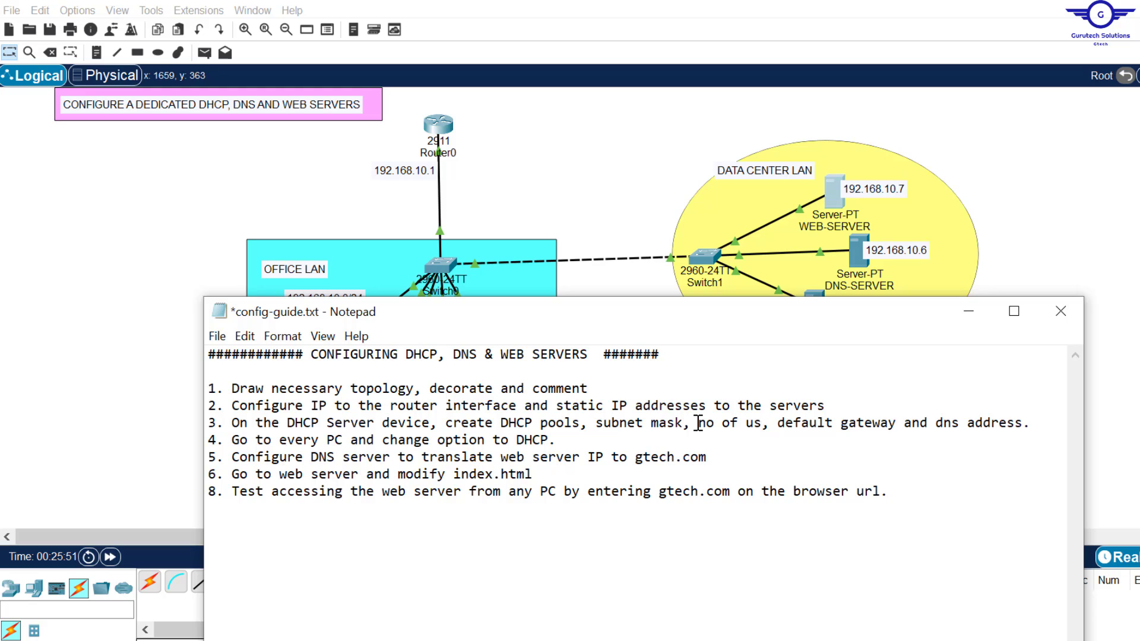
type("eab")
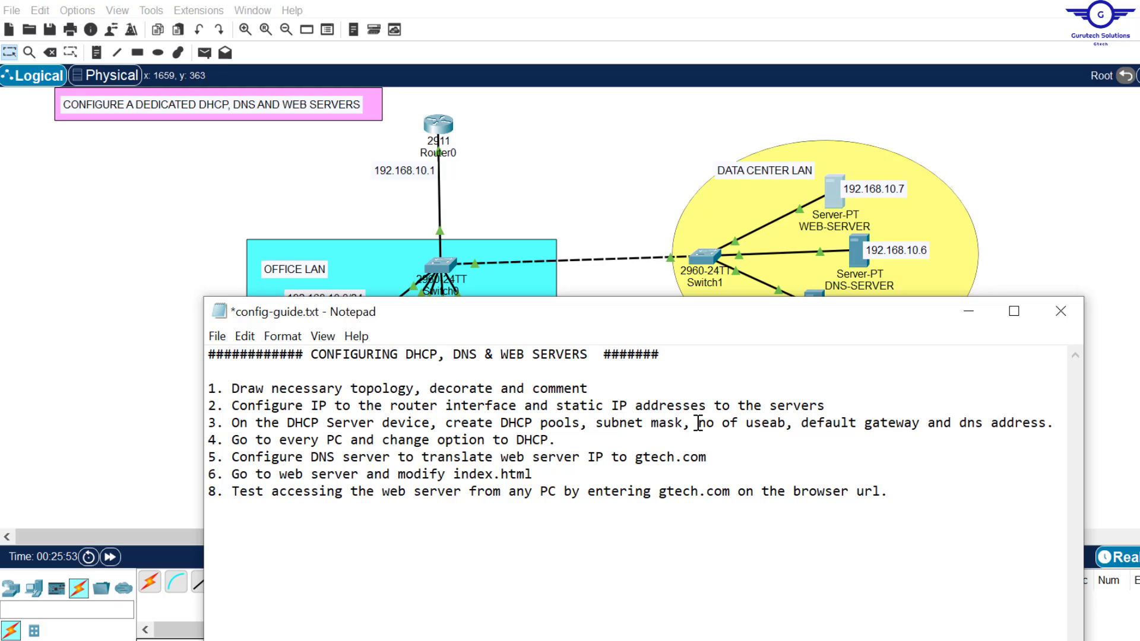
type("le IP")
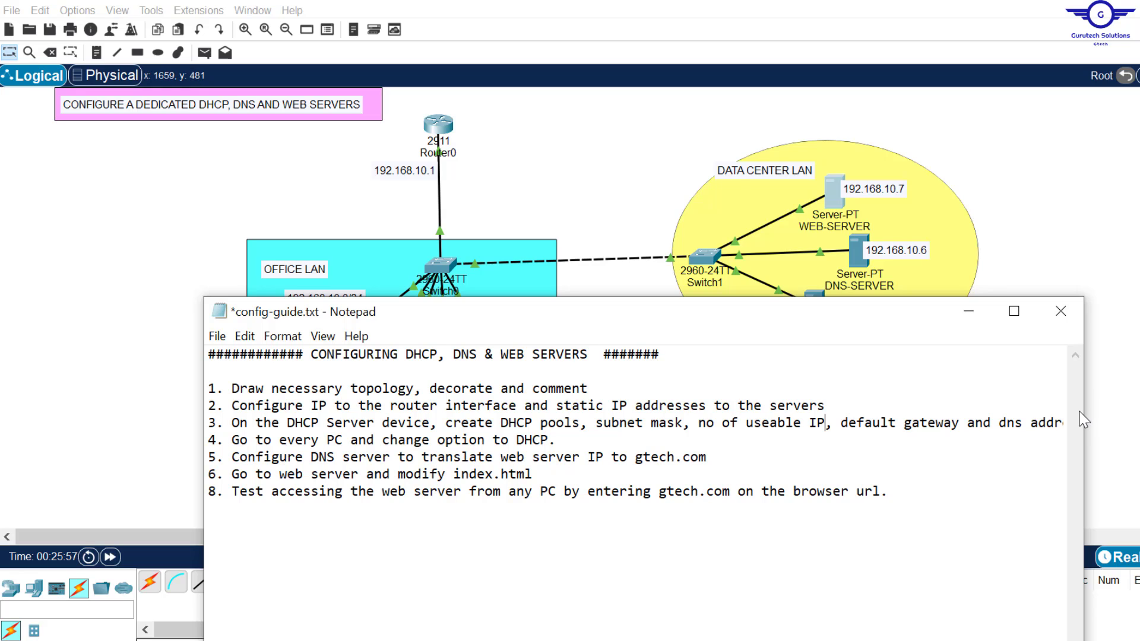
left_click_drag(1084, 407, 1132, 386)
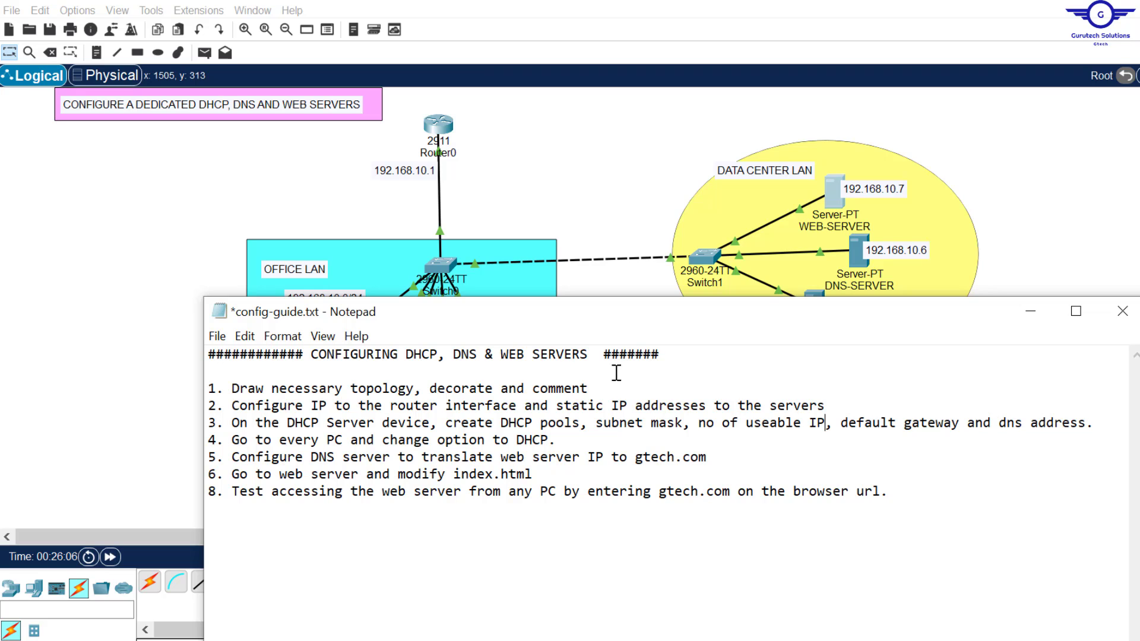
left_click_drag(452, 422, 572, 424)
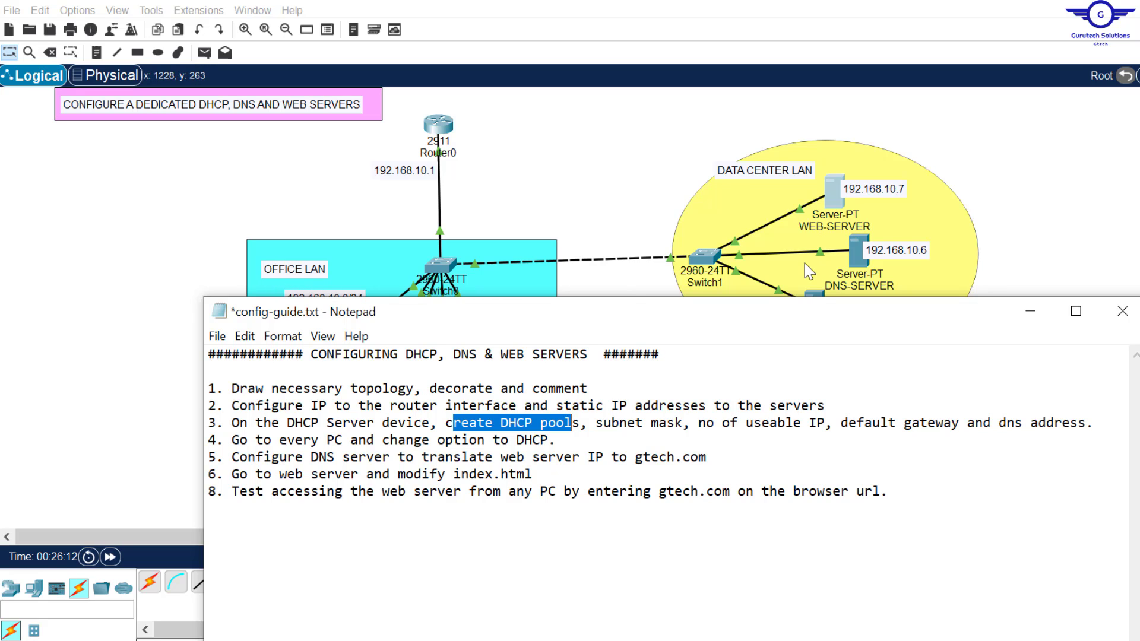
- Open the DHCP service settings on DHCP-SERVER and turn the service on for FastEthernet0
left_click(854, 277)
left_click(811, 307)
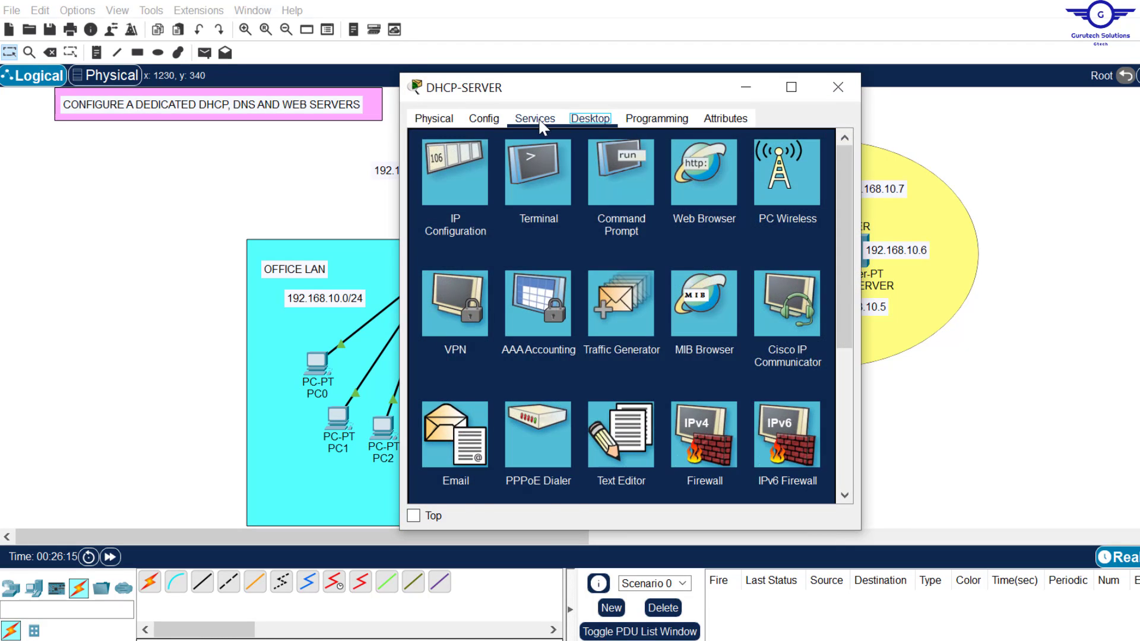
left_click(536, 120)
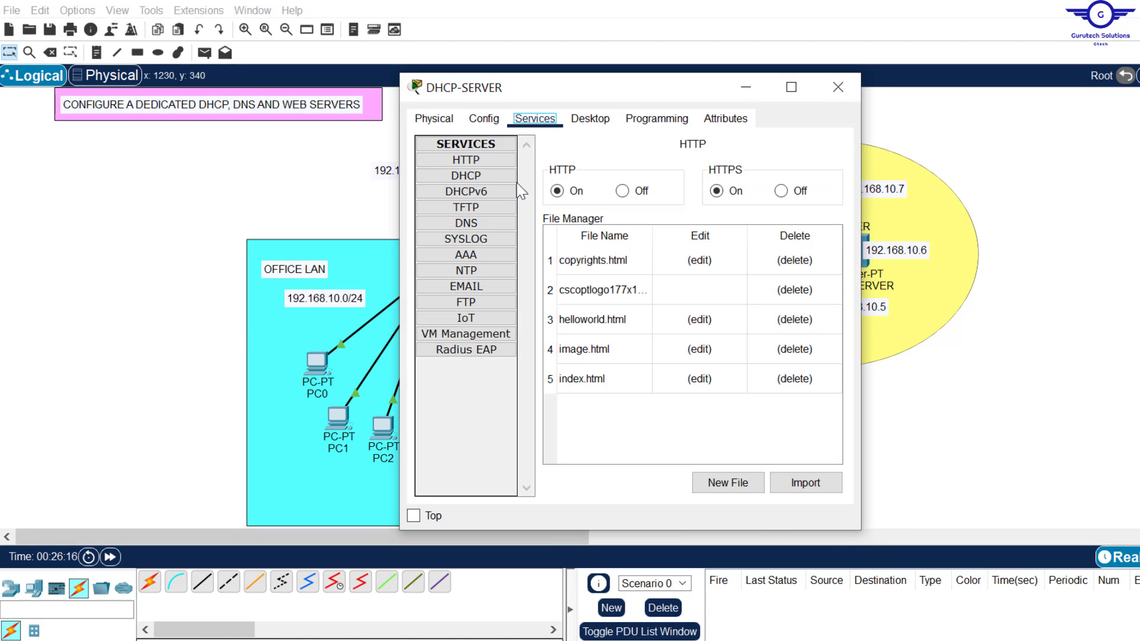
left_click(467, 182)
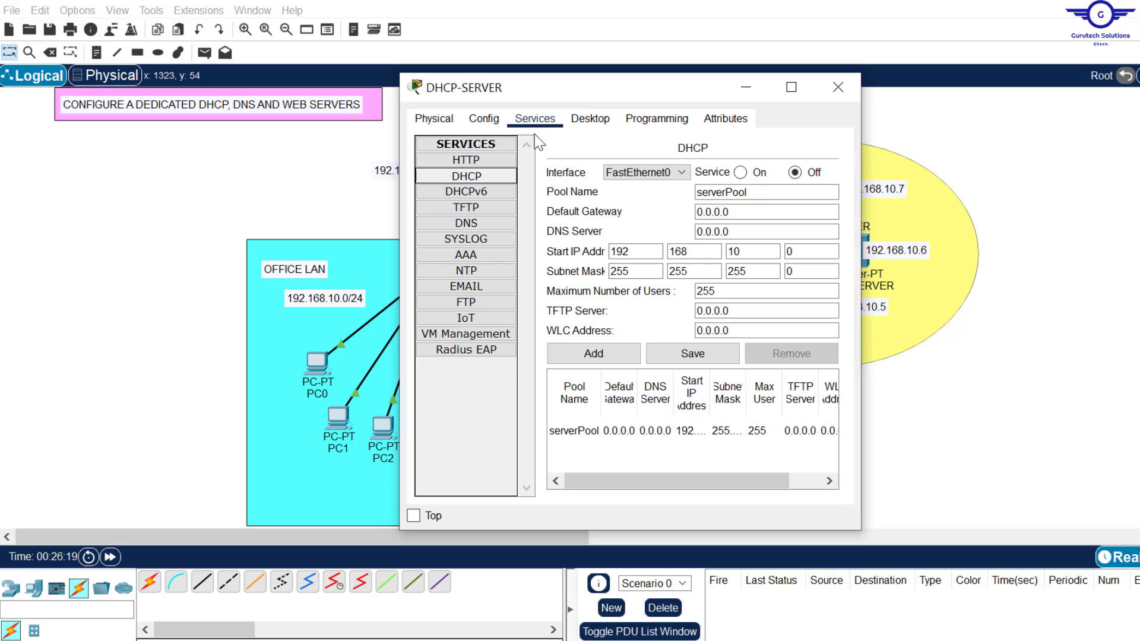
left_click(433, 119)
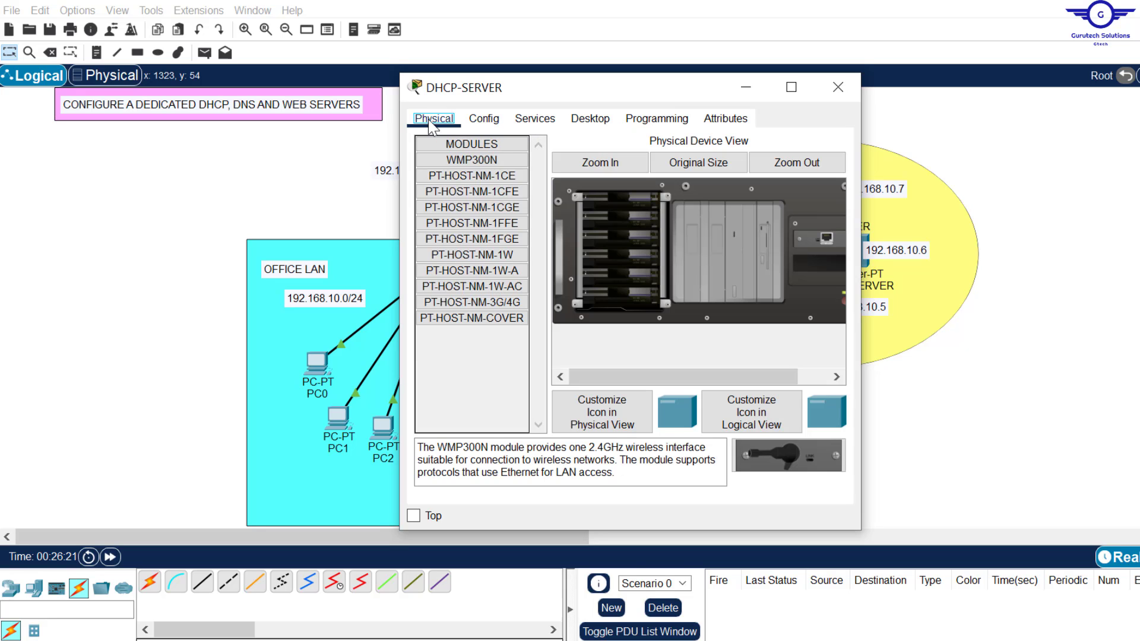
left_click(536, 121)
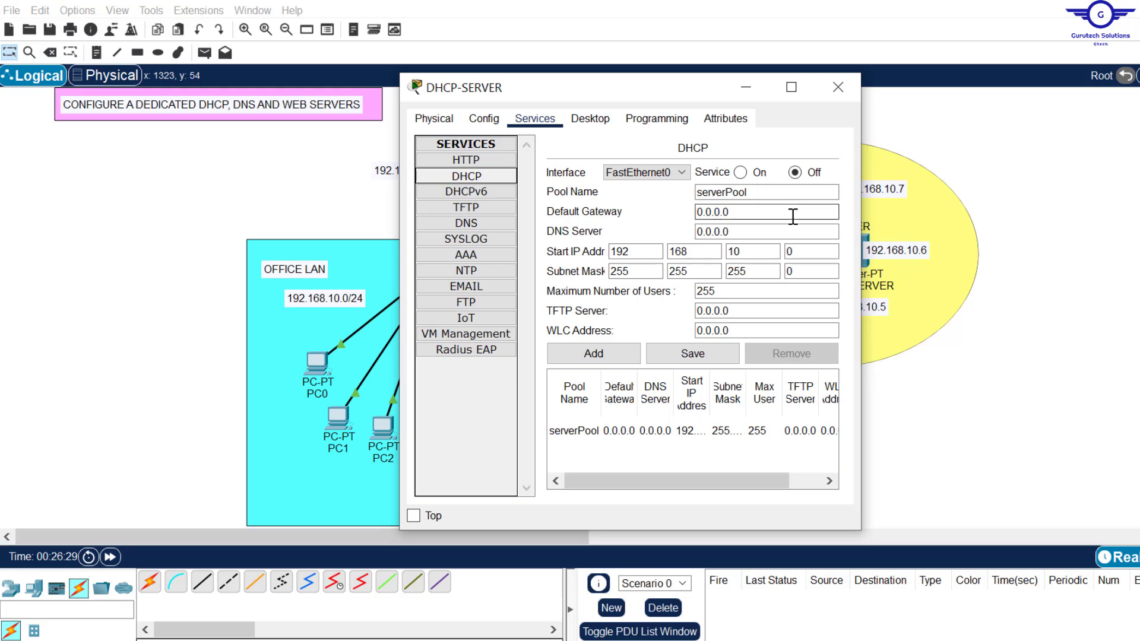
left_click(740, 178)
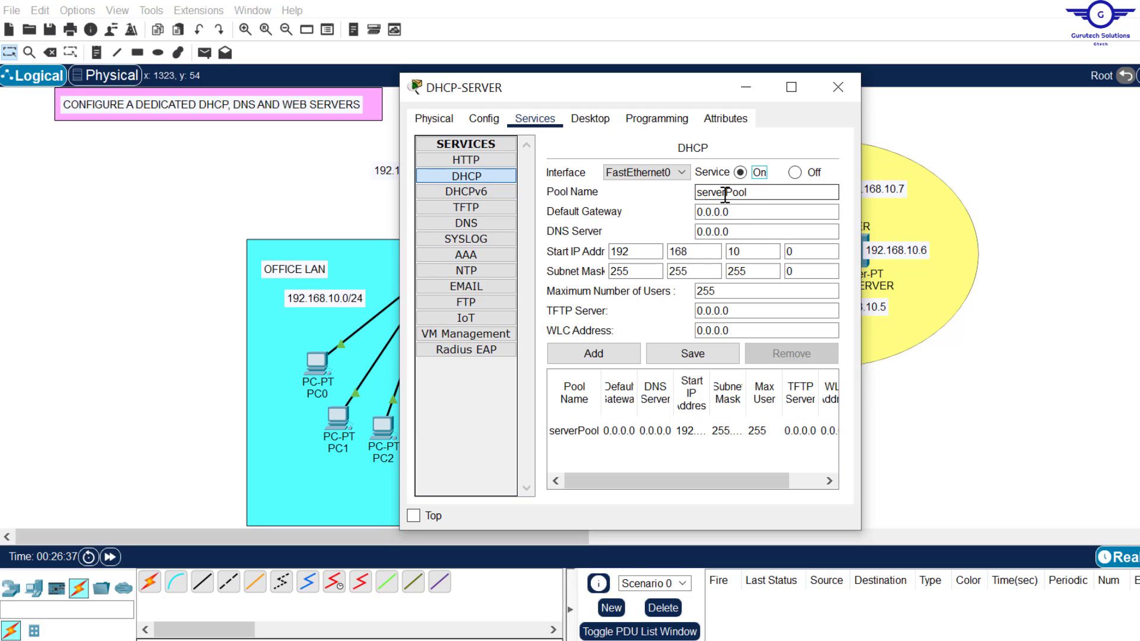
- Clear the default serverPool's start IP address to 0.0.0.0
double_click(735, 251)
type("0")
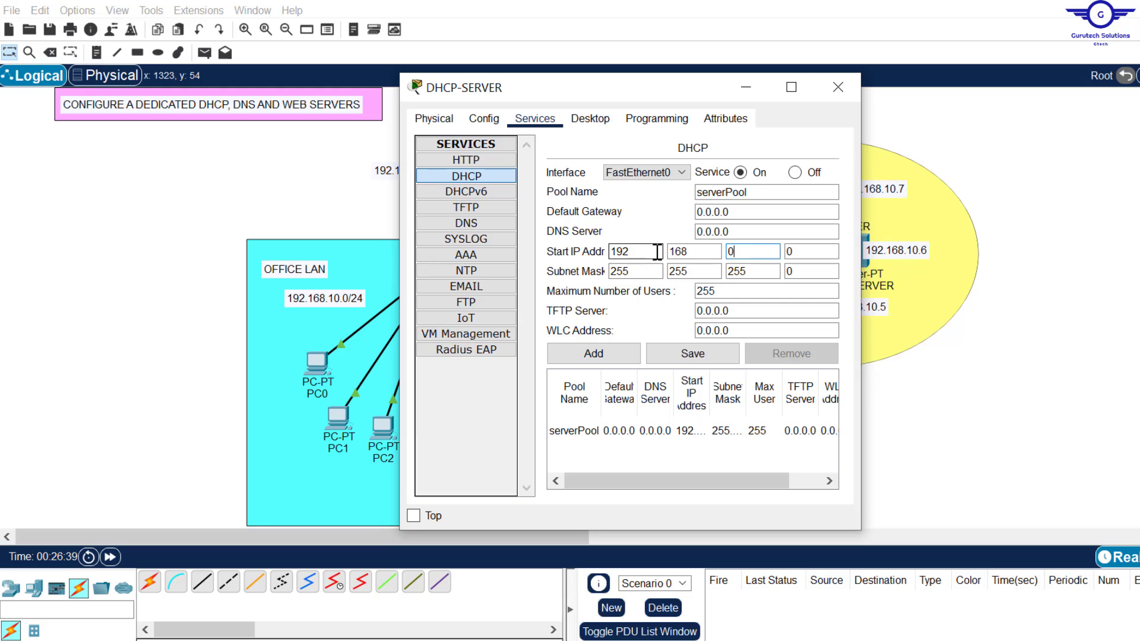
double_click(697, 254)
type("0")
left_click(622, 251)
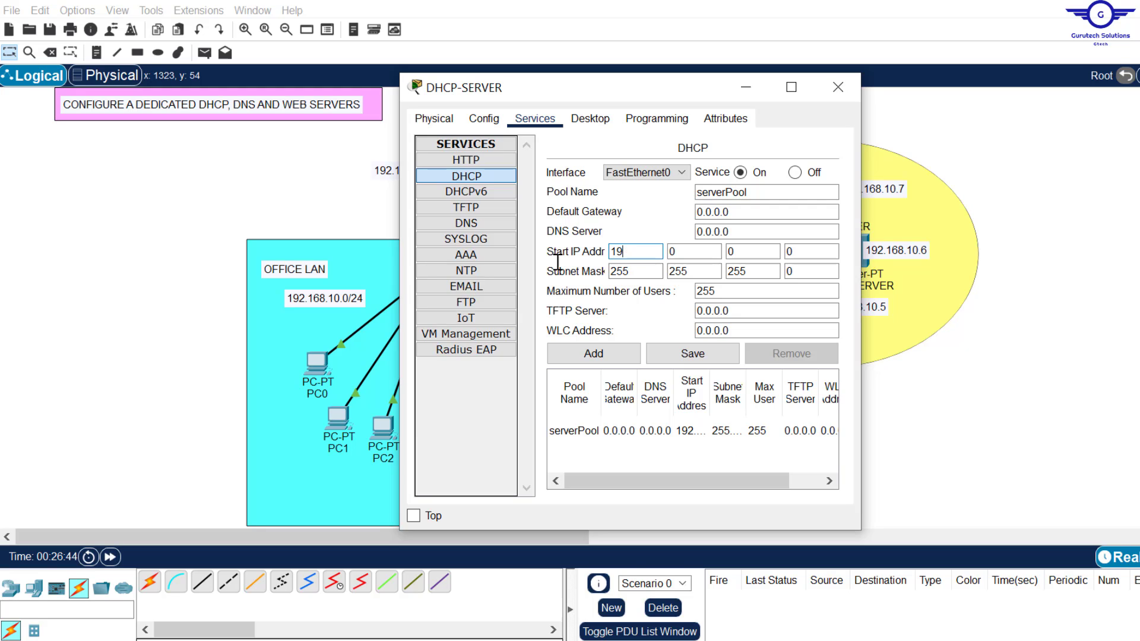
type("0")
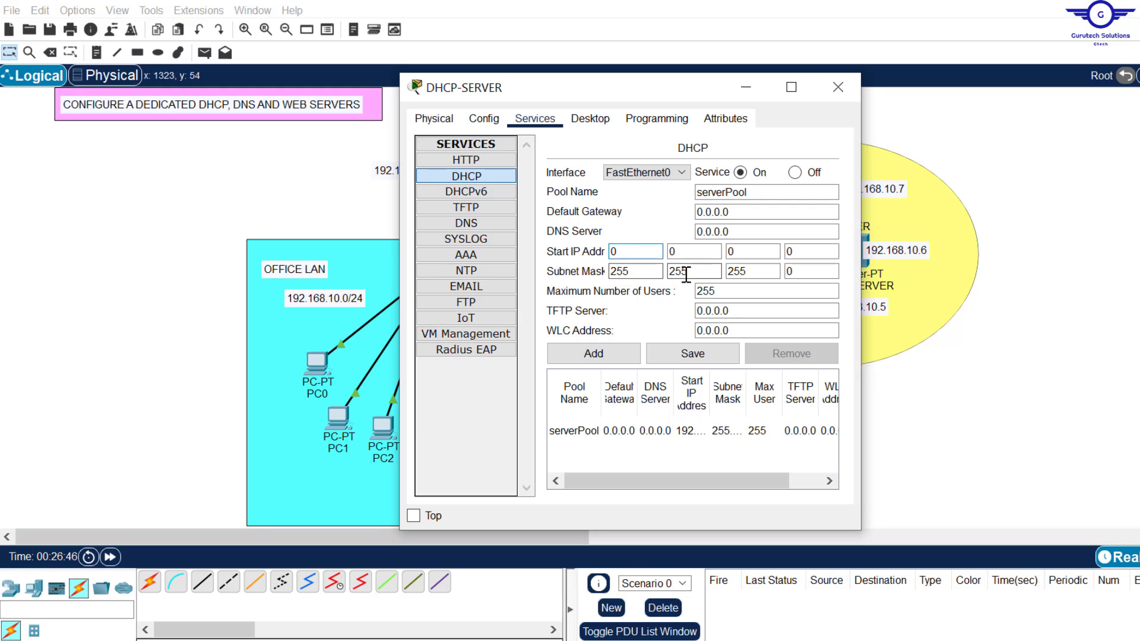
- Set the subnet mask of the default serverPool to 0.0.0.0
key("Tab")
type("0")
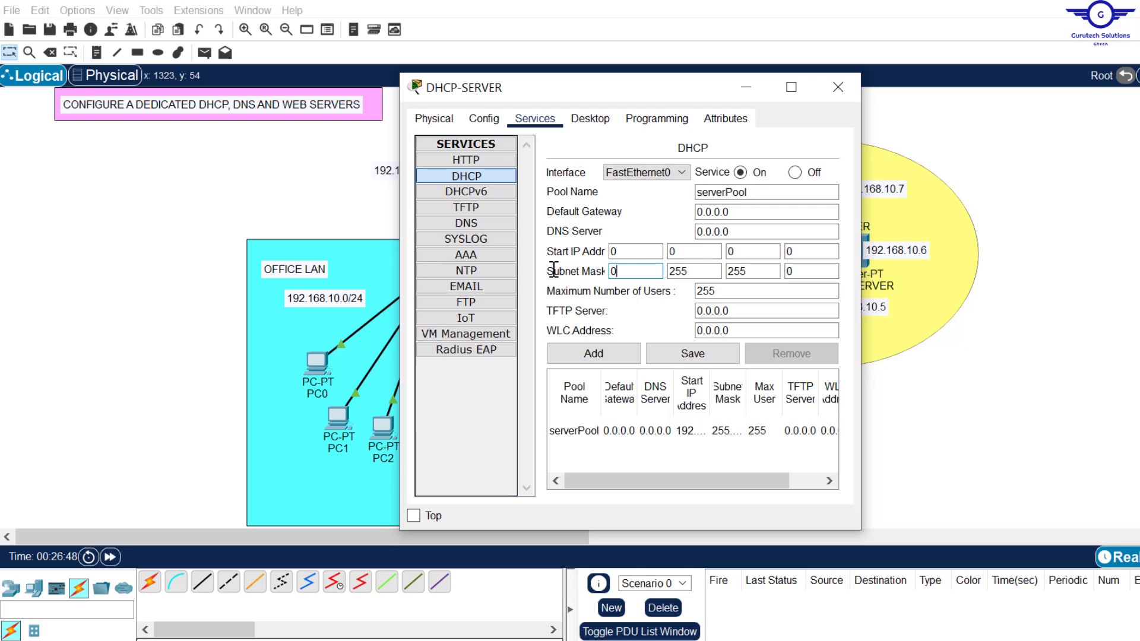
left_click(717, 271)
double_click(668, 274)
type("0")
double_click(748, 271)
type("0")
- Set serverPool's maximum number of users to 0 and save the pool
double_click(729, 292)
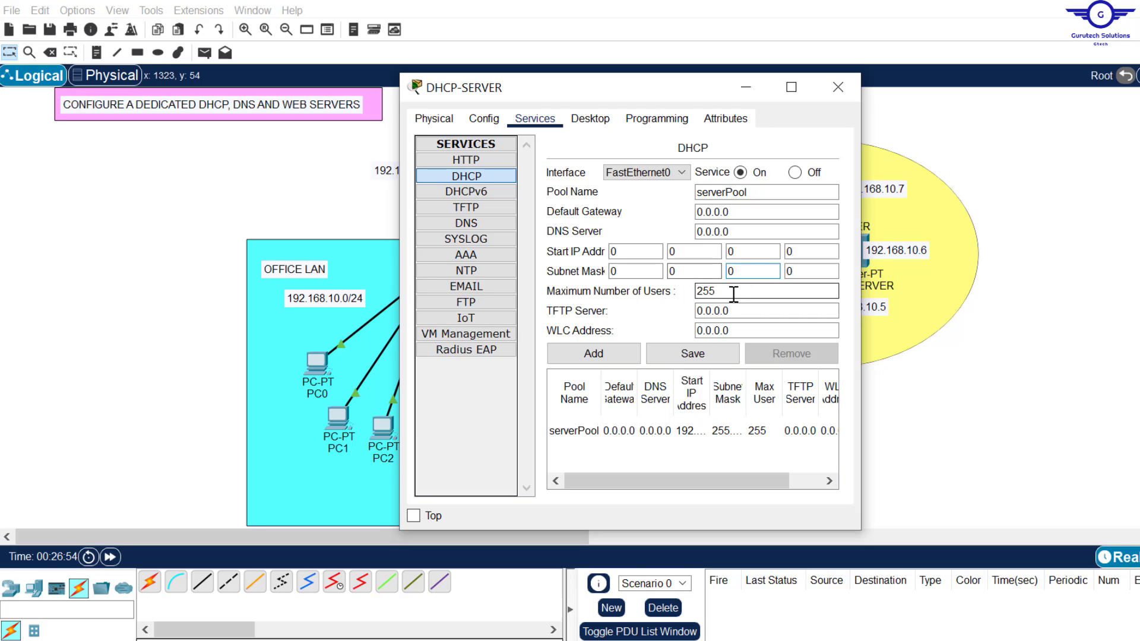
type("0")
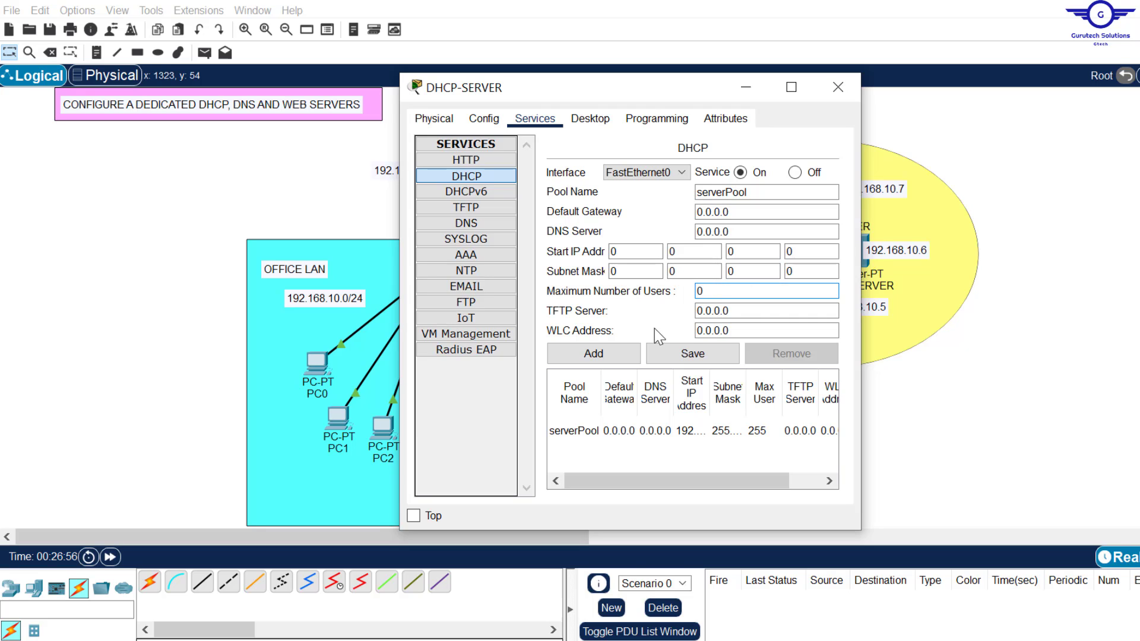
left_click(701, 355)
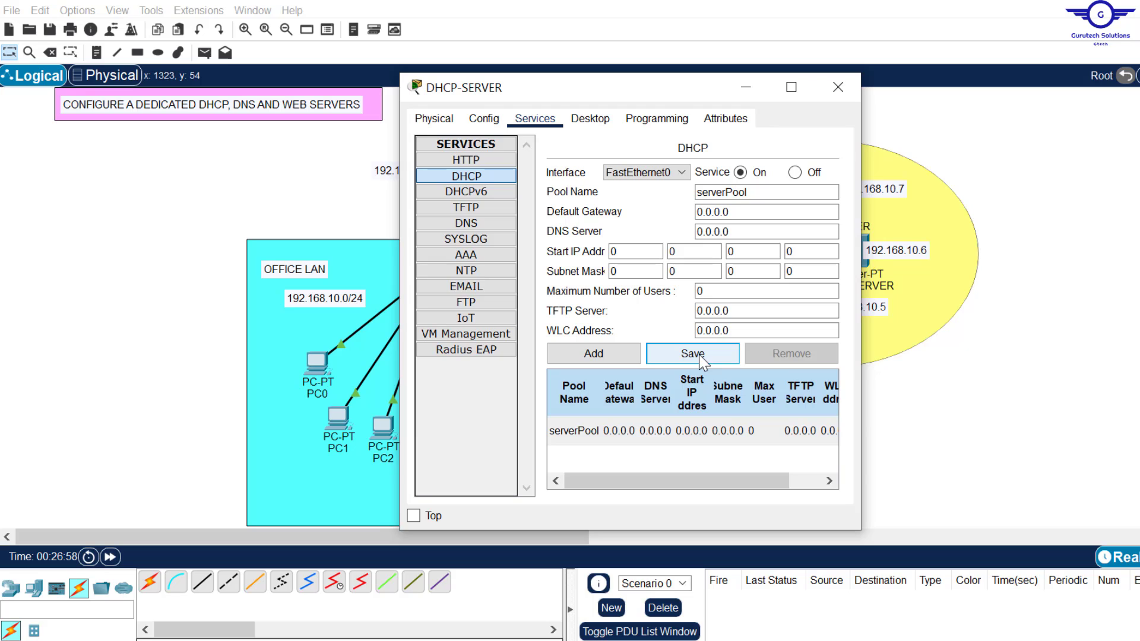
- Enter OFFICE-LAN-Pool as the new pool's name, with default gateway 192.168.10.1 and DNS server 192.168.10.6
left_click(687, 432)
left_click(727, 210)
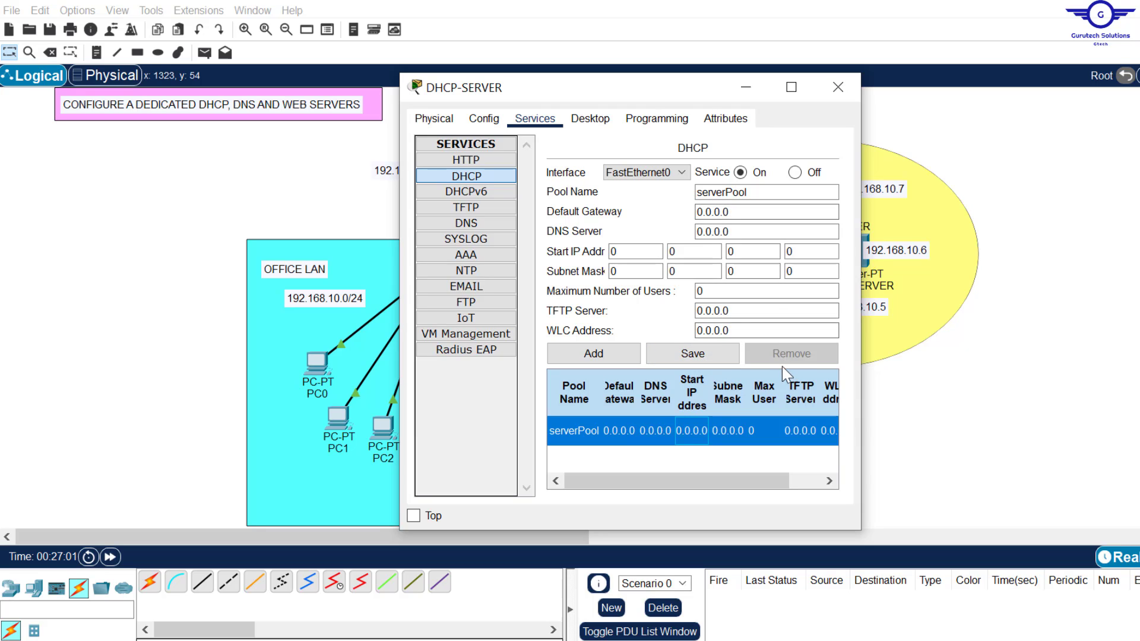
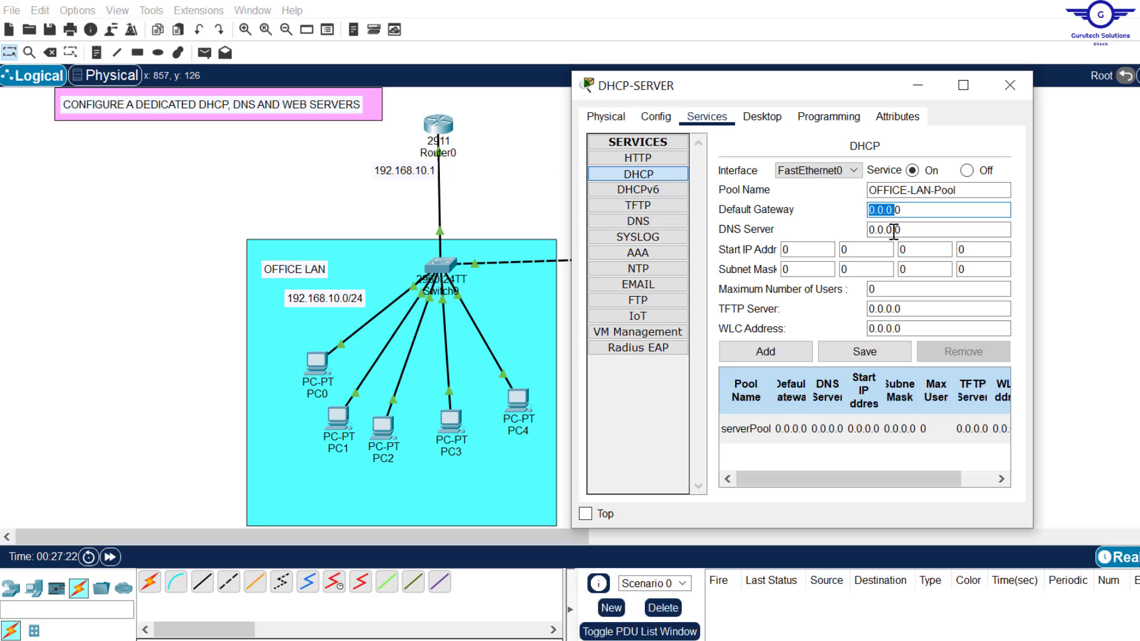
left_click(916, 210)
left_click_drag(916, 211, 846, 212)
type("192.168.10.1")
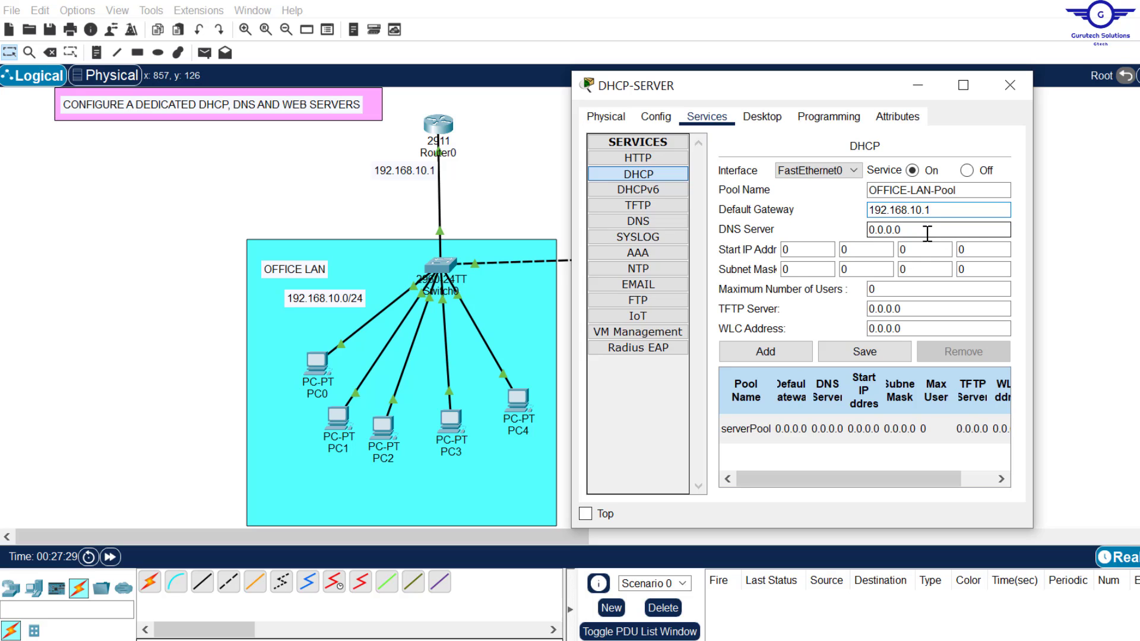
left_click_drag(928, 230, 865, 228)
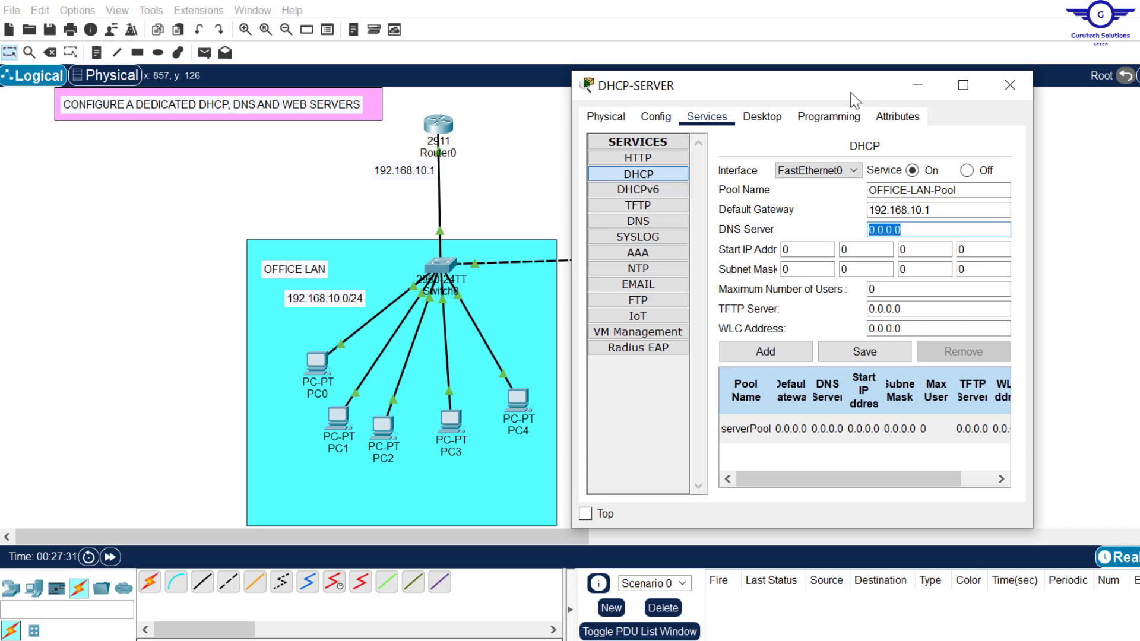
left_click_drag(834, 96, 530, 96)
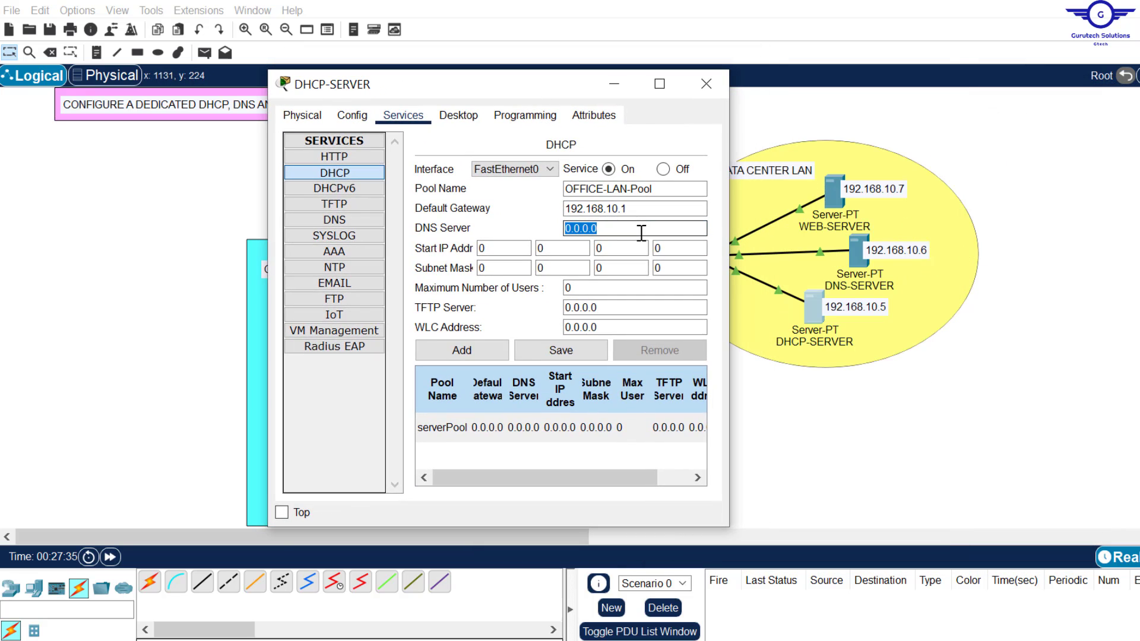
type("192.168.10.6")
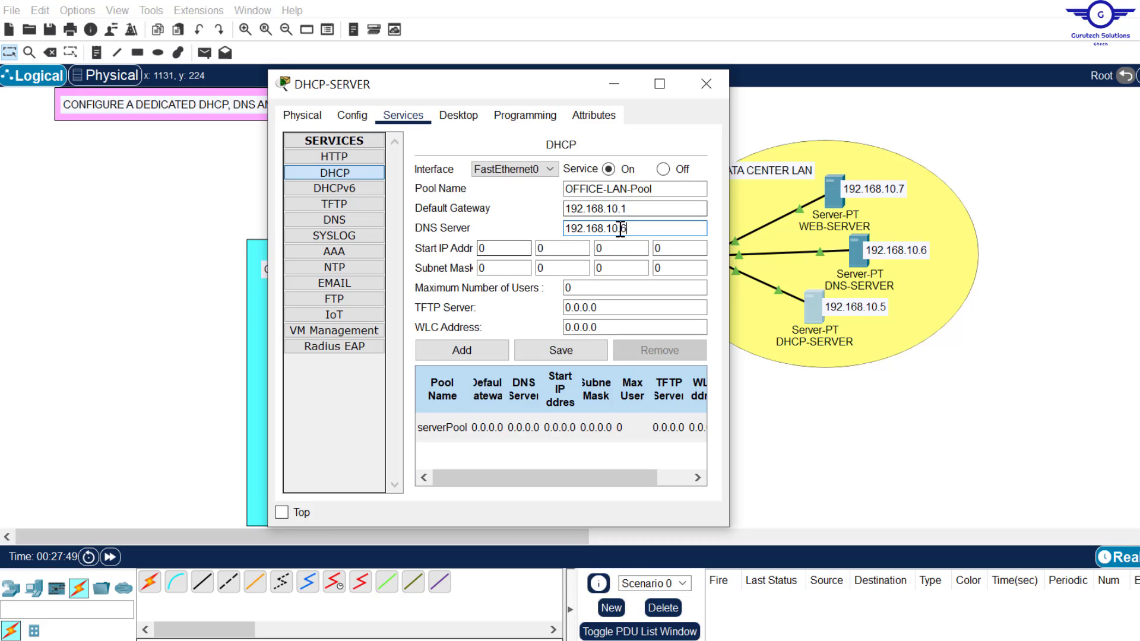
- Set the start IP address of OFFICE-LAN-Pool to 192.168.10.11
left_click(503, 249)
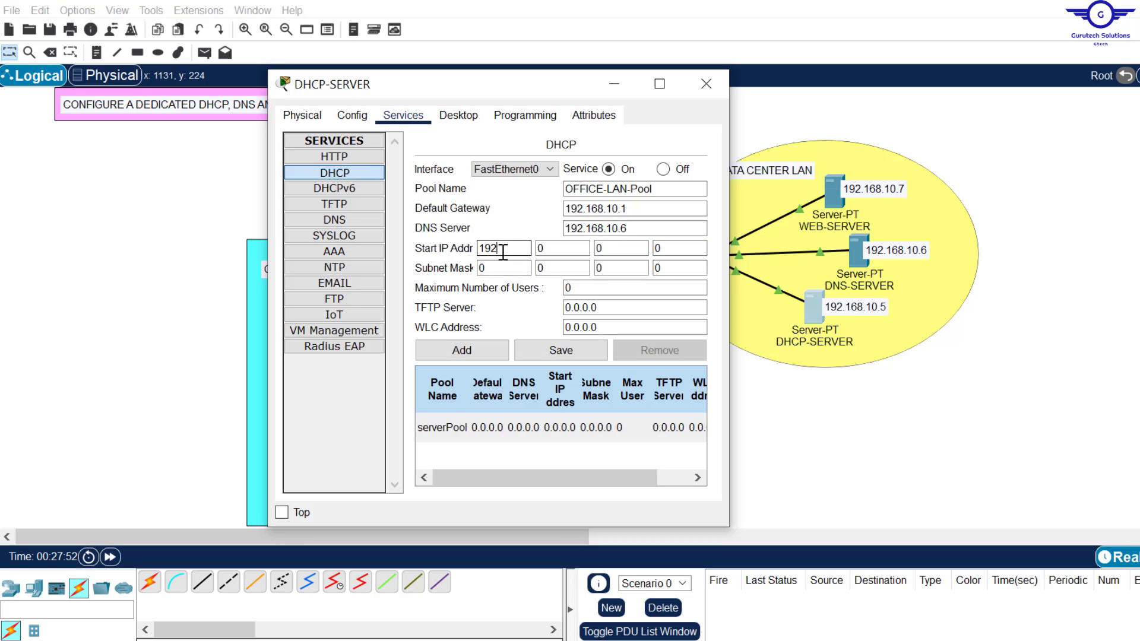
type("192")
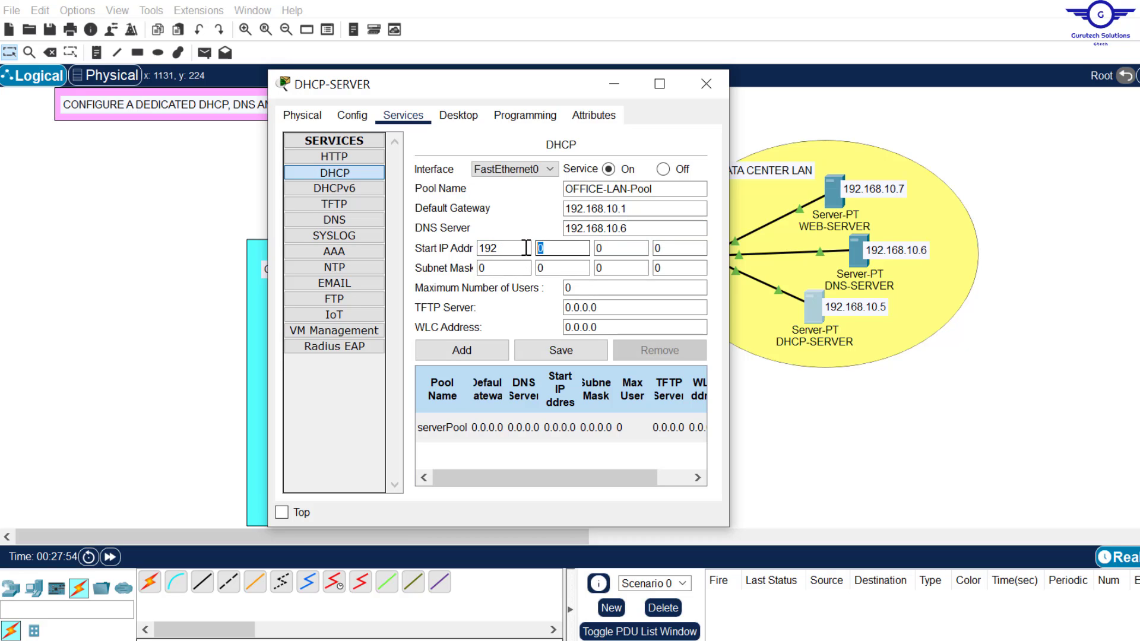
key("period")
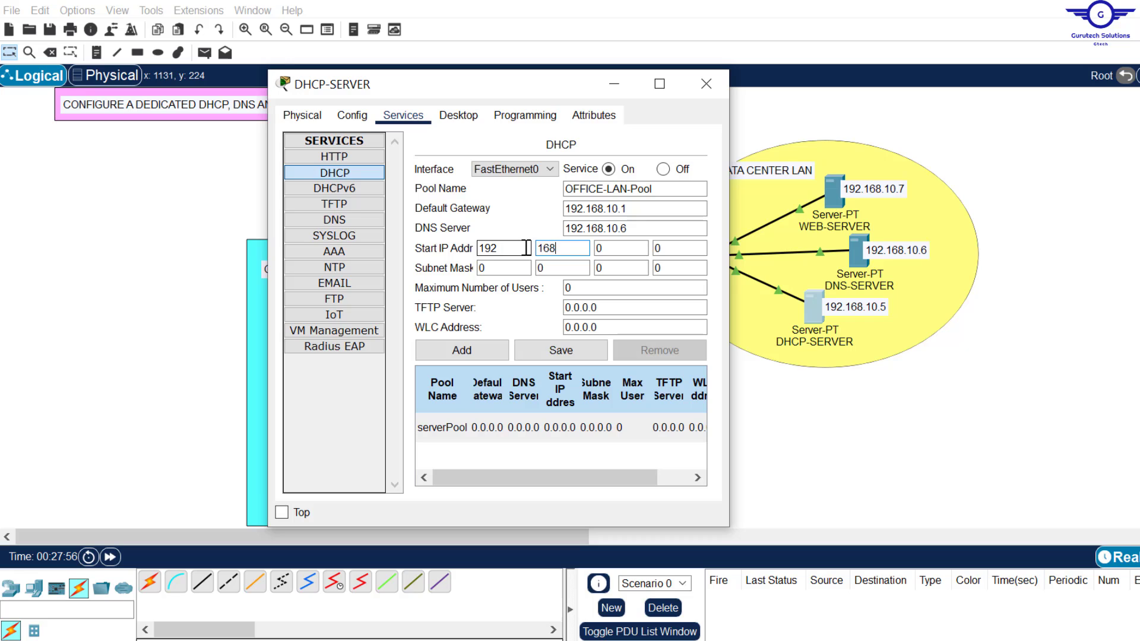
left_click(598, 249)
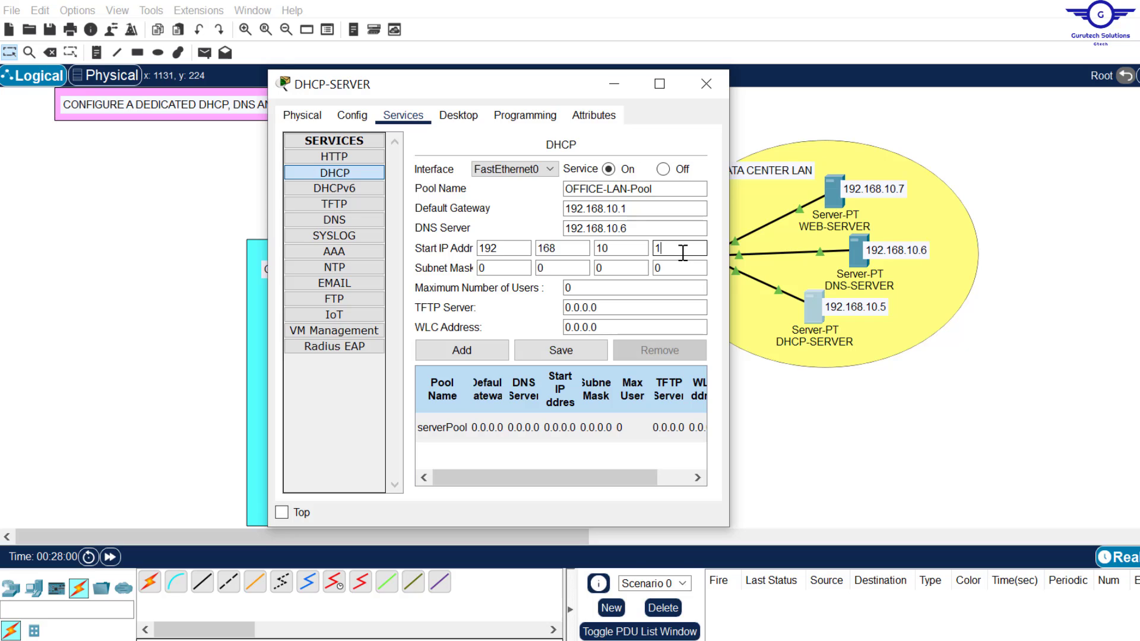
left_click_drag(680, 249, 660, 249)
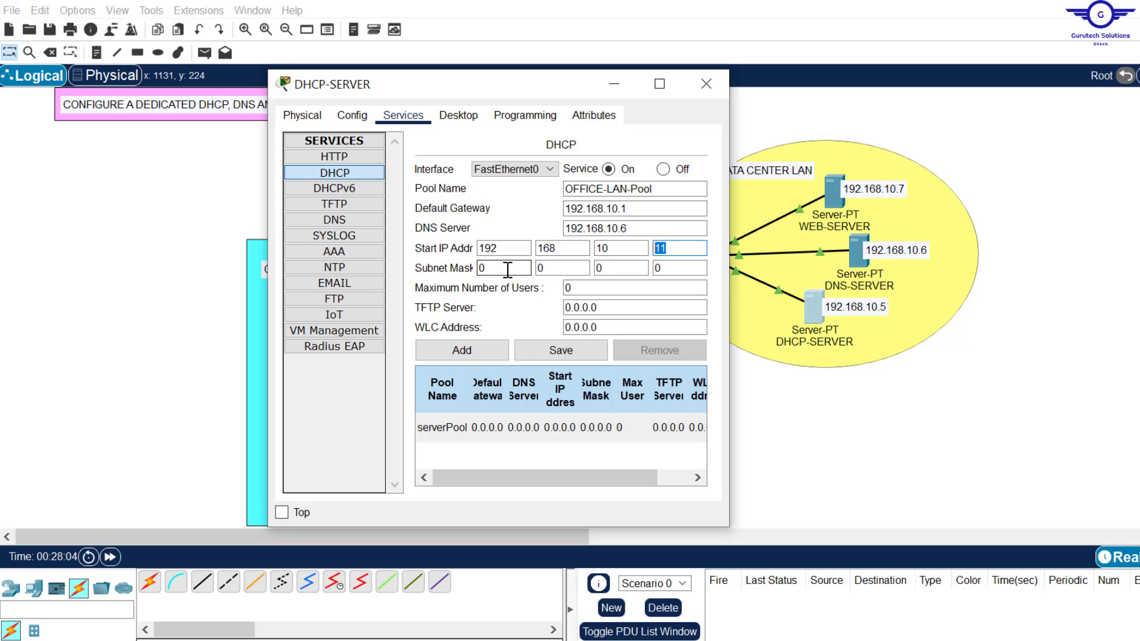
- Set the subnet mask of OFFICE-LAN-Pool to 255.255.255.255
left_click_drag(486, 92, 641, 91)
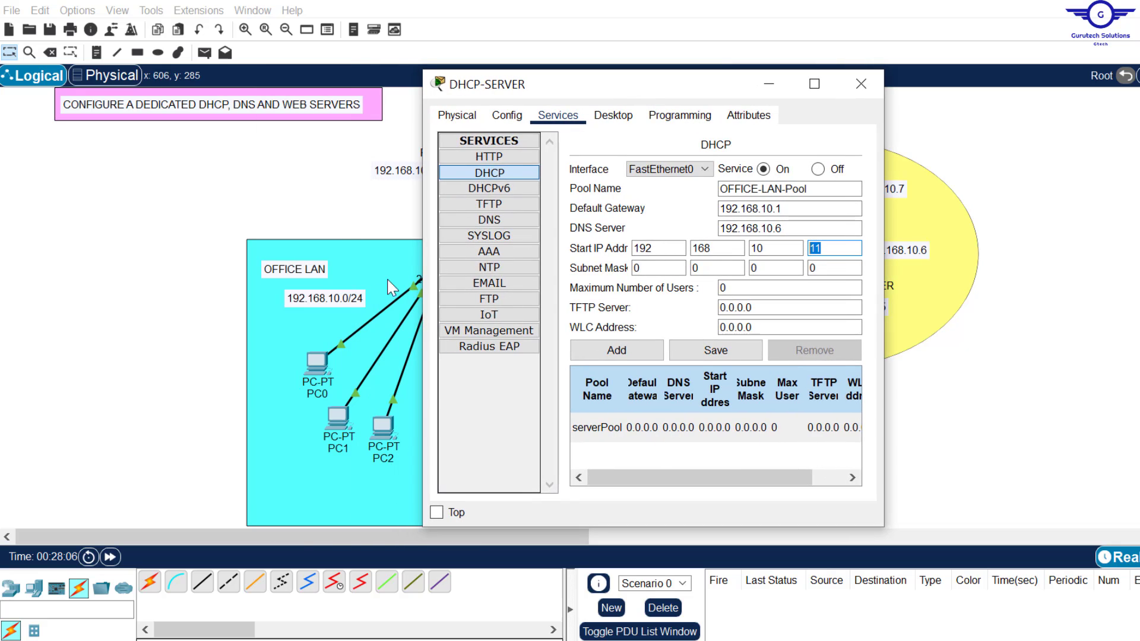
left_click(650, 268)
key("BackSpace")
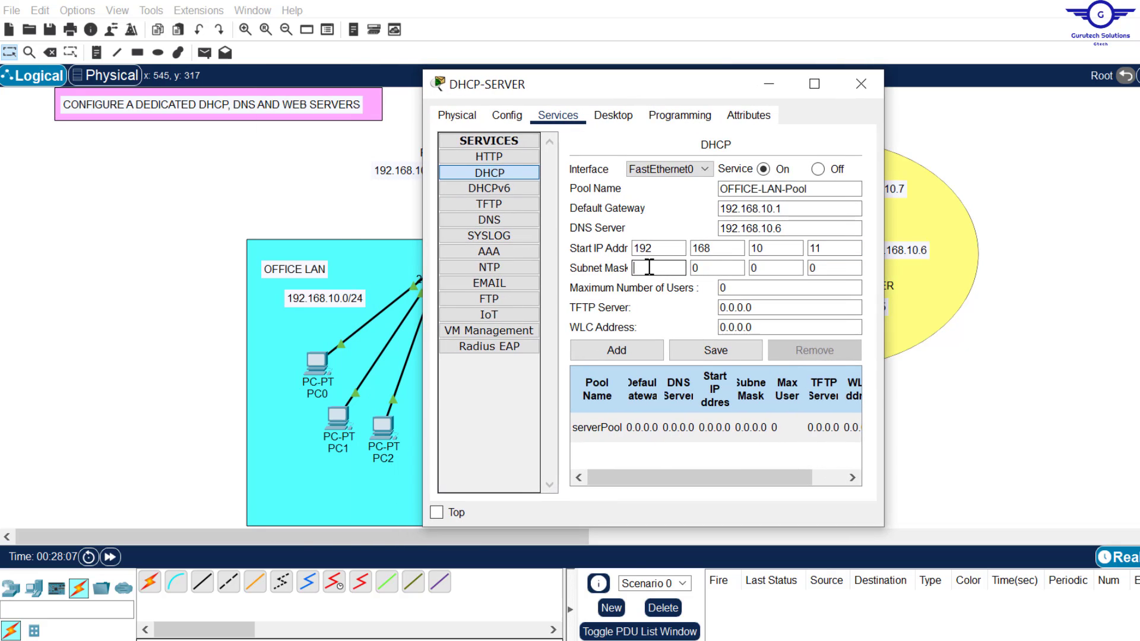
type("255")
key("Tab")
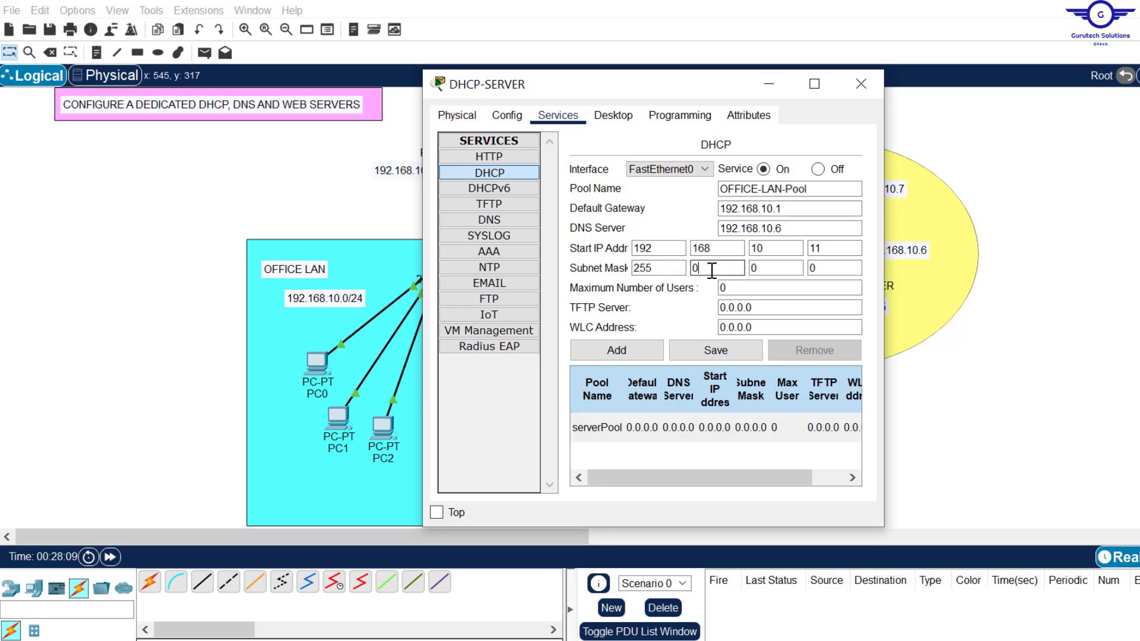
type("255")
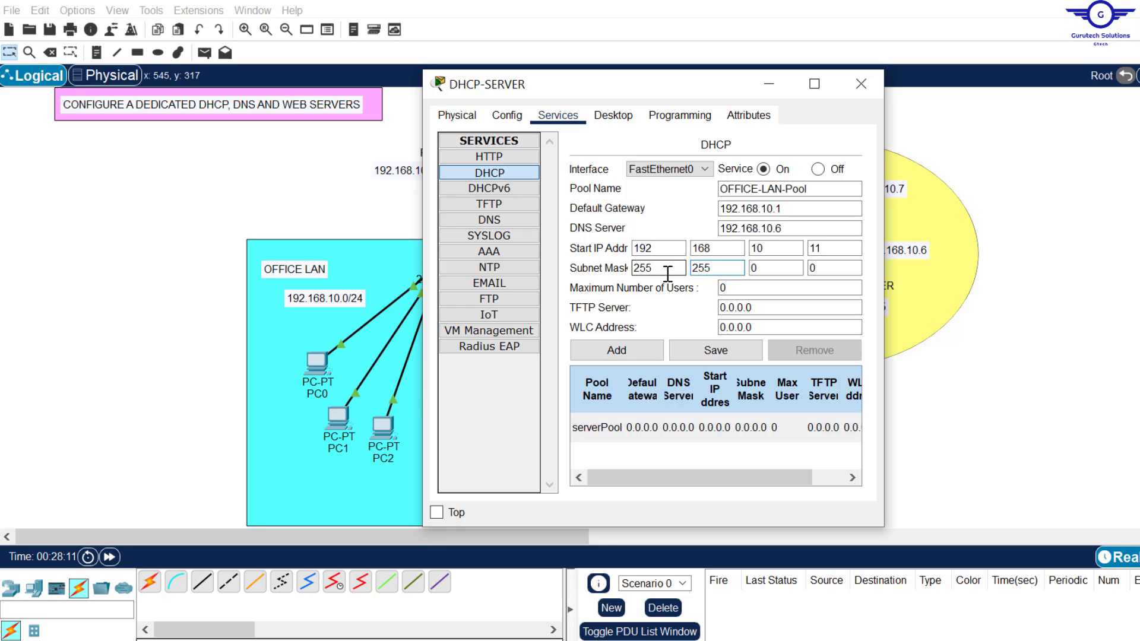
key("Tab")
type("2")
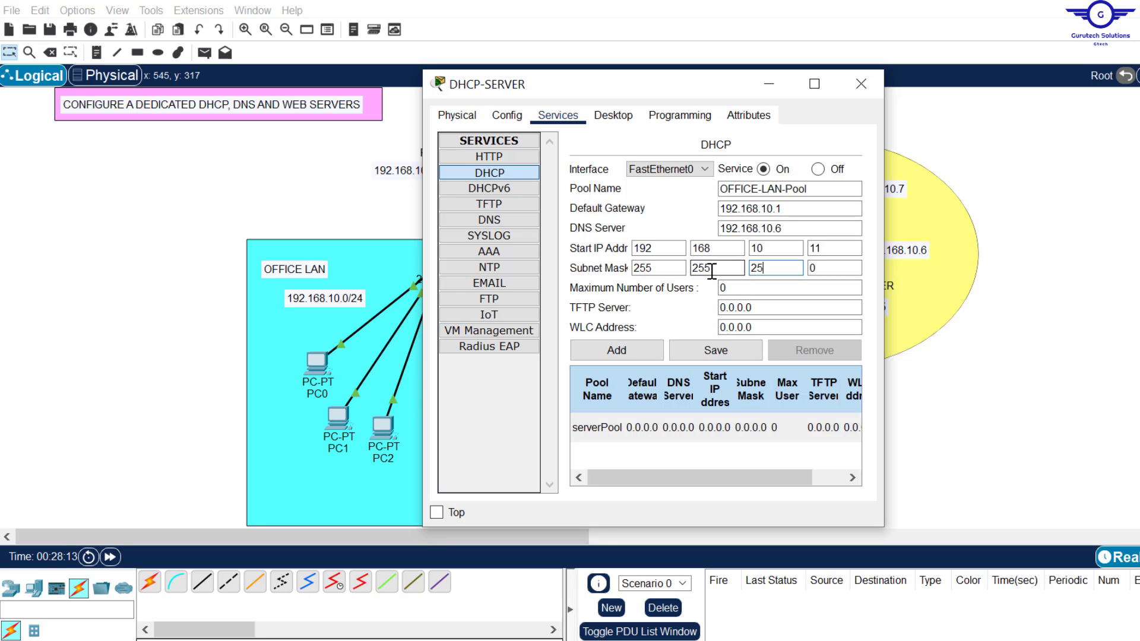
key("Tab")
type("25")
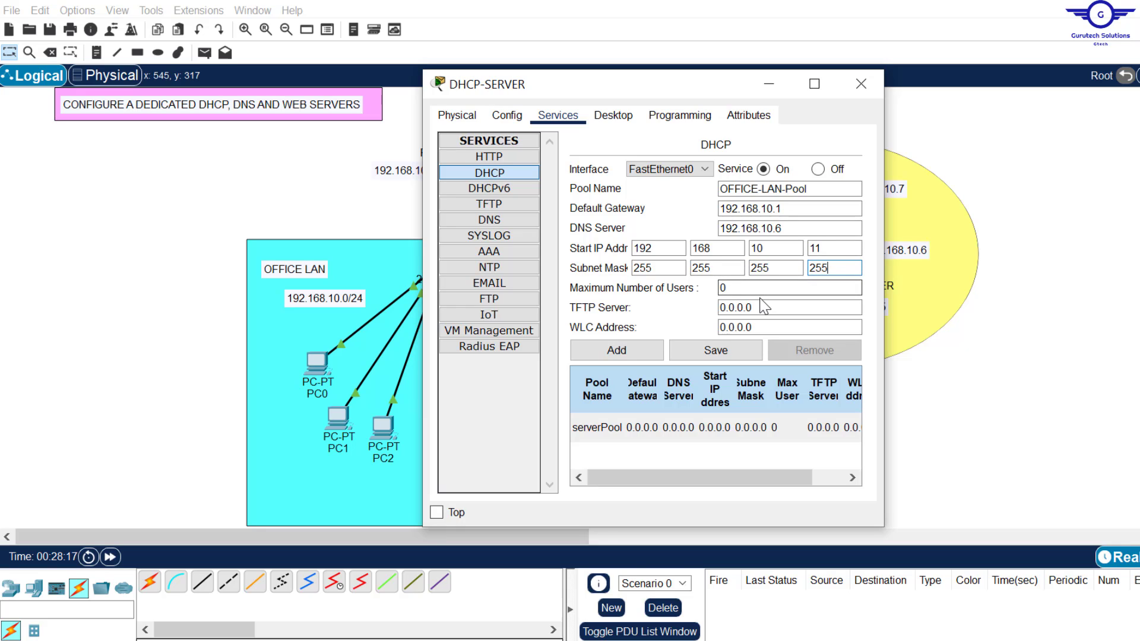
- Set the maximum number of users to 100, add OFFICE-LAN-Pool to the server and select it in the pool list
left_click(735, 289)
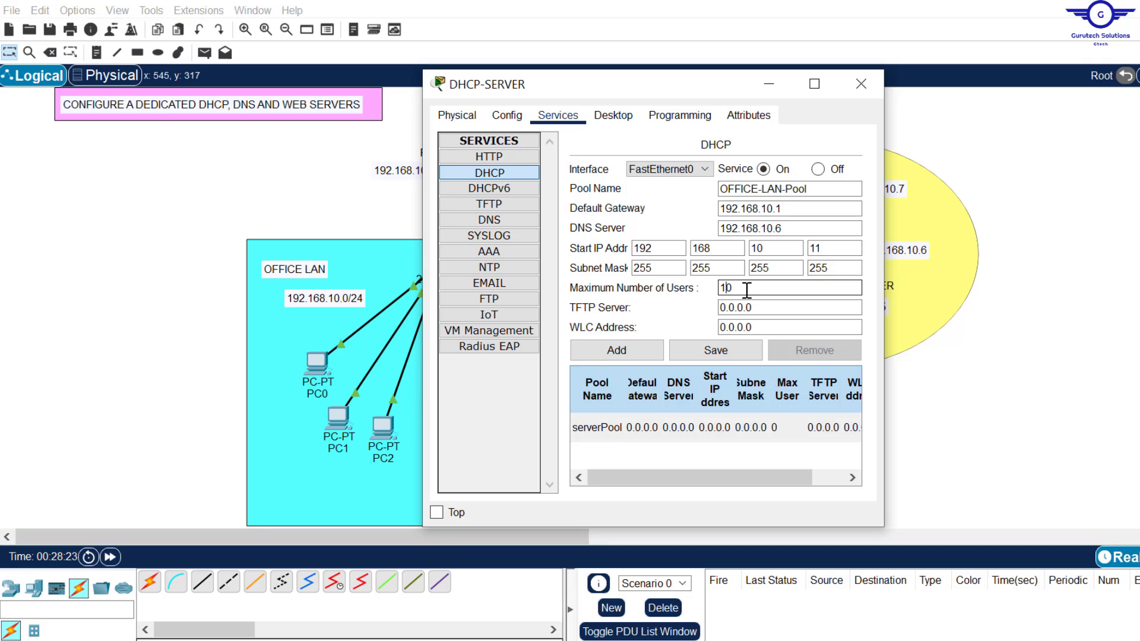
type("100")
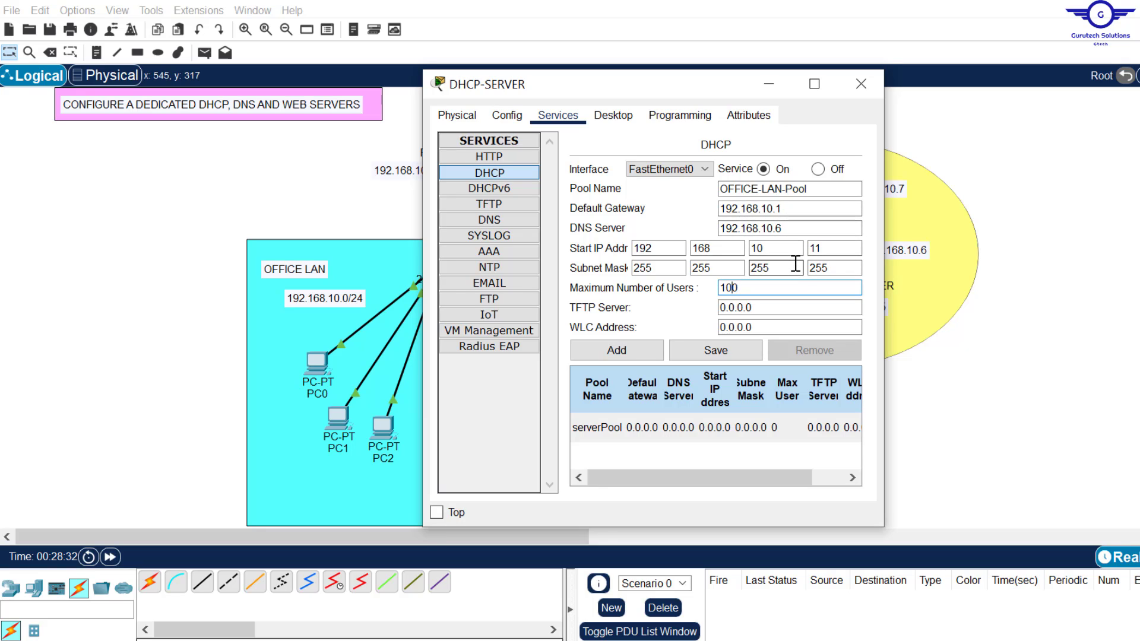
left_click(617, 351)
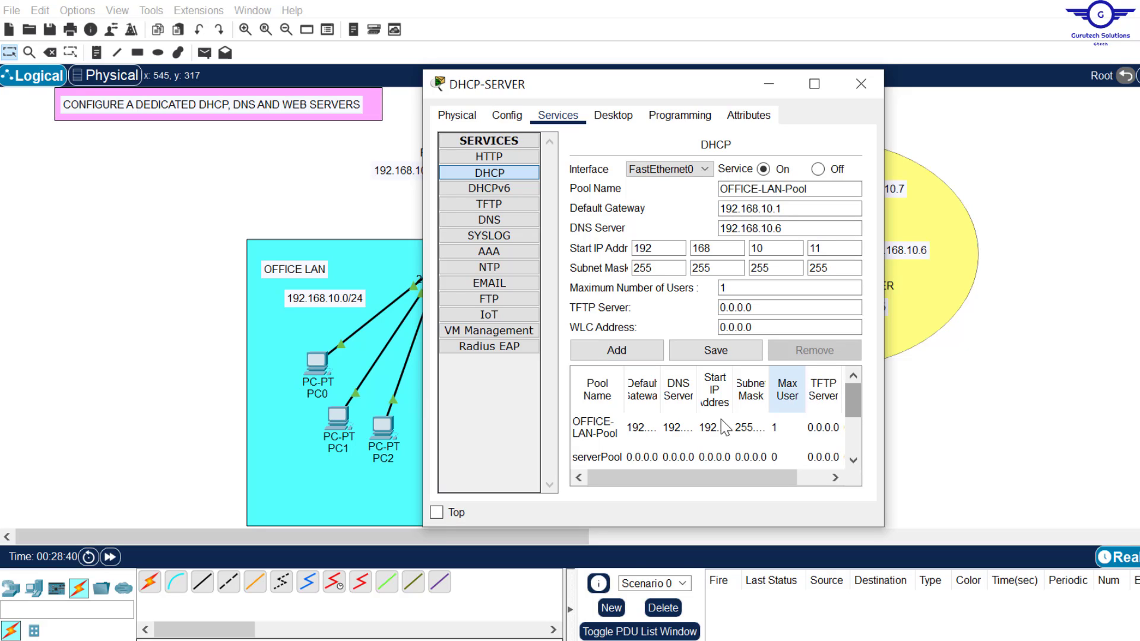
left_click(685, 457)
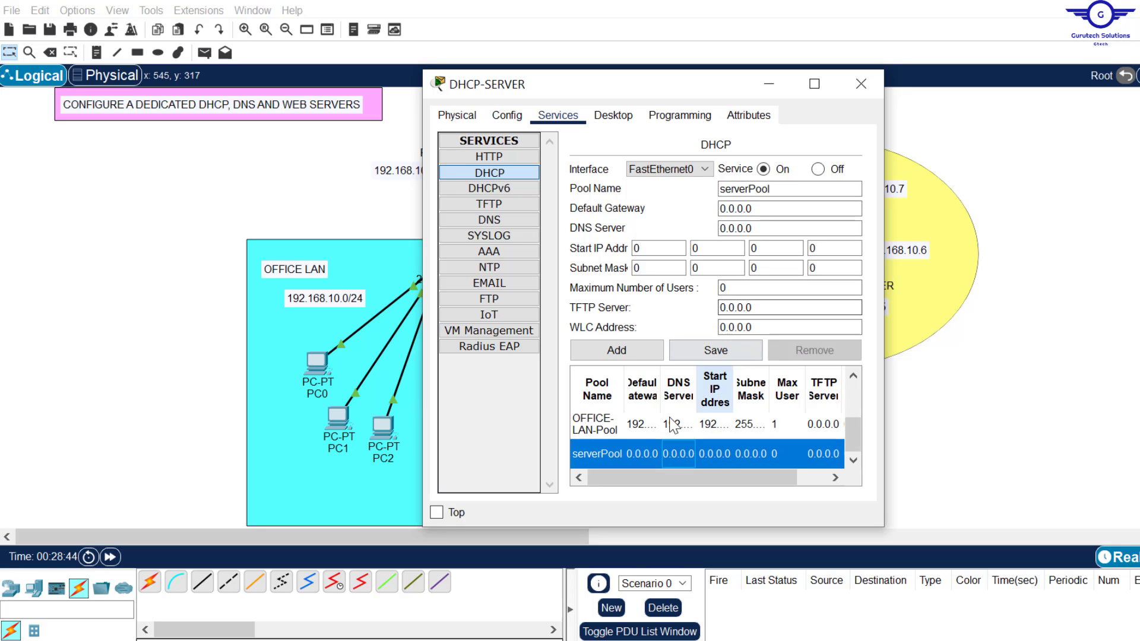
left_click(619, 426)
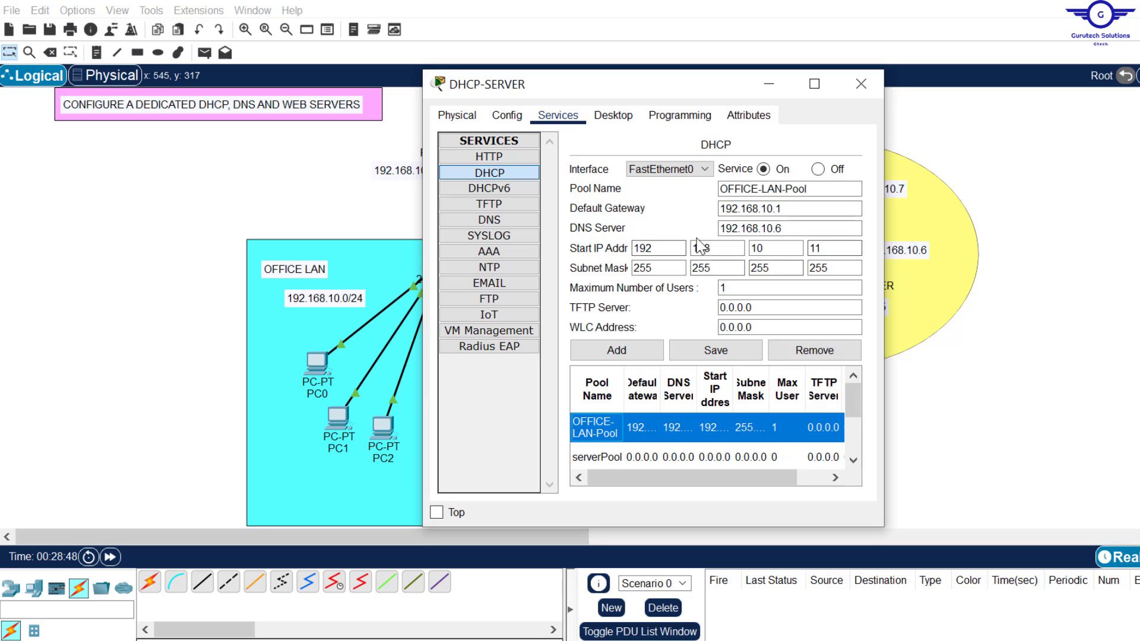
- Review the OFFICE-LAN-Pool entries and set the pool's subnet mask to 255.255.255.0
left_click_drag(668, 83, 829, 71)
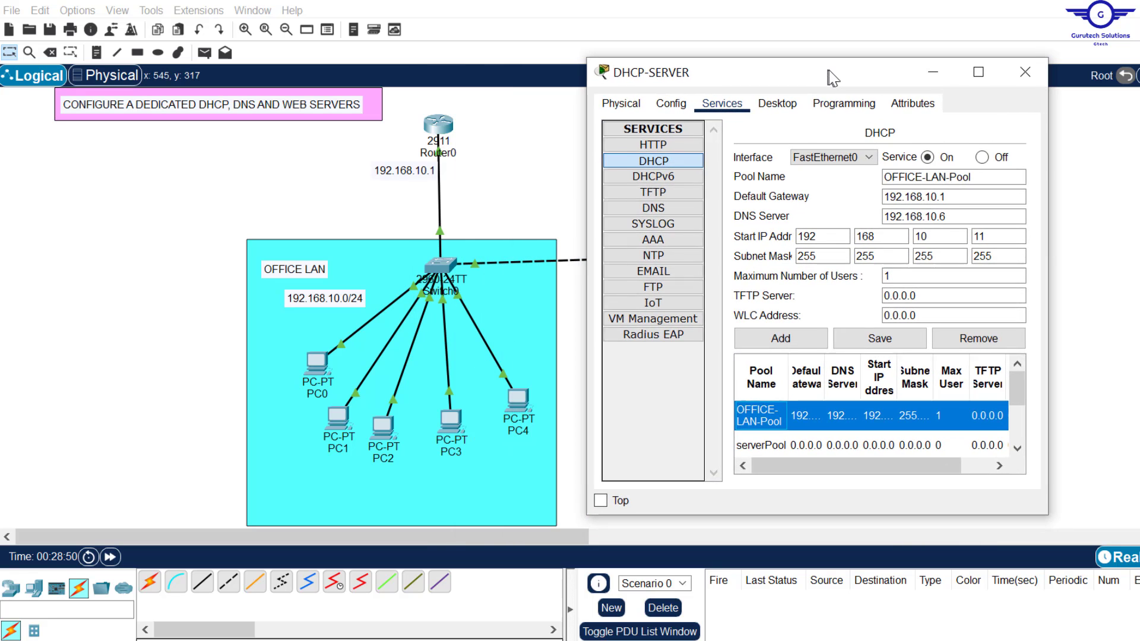
left_click(988, 178)
left_click_drag(989, 178, 860, 182)
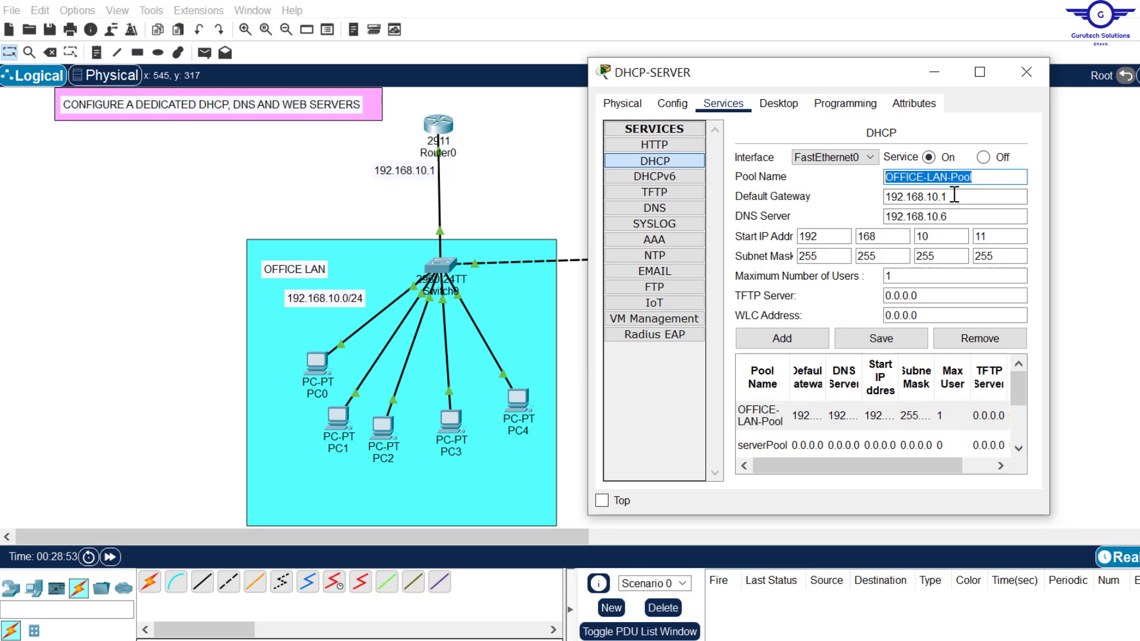
left_click_drag(946, 197, 879, 197)
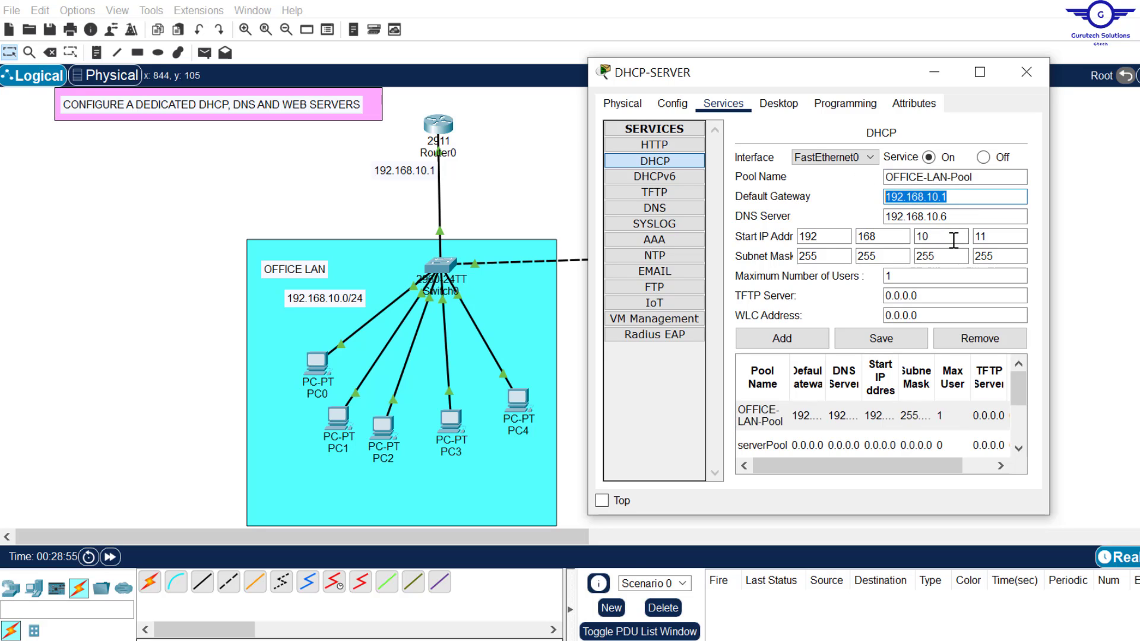
left_click_drag(967, 218, 883, 217)
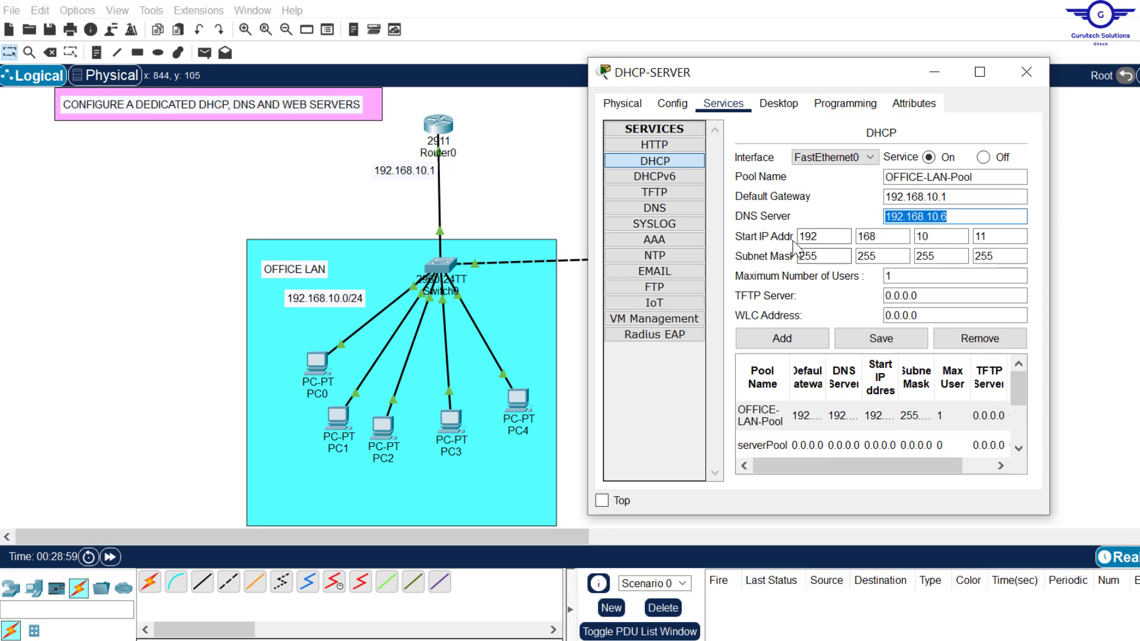
left_click(990, 236)
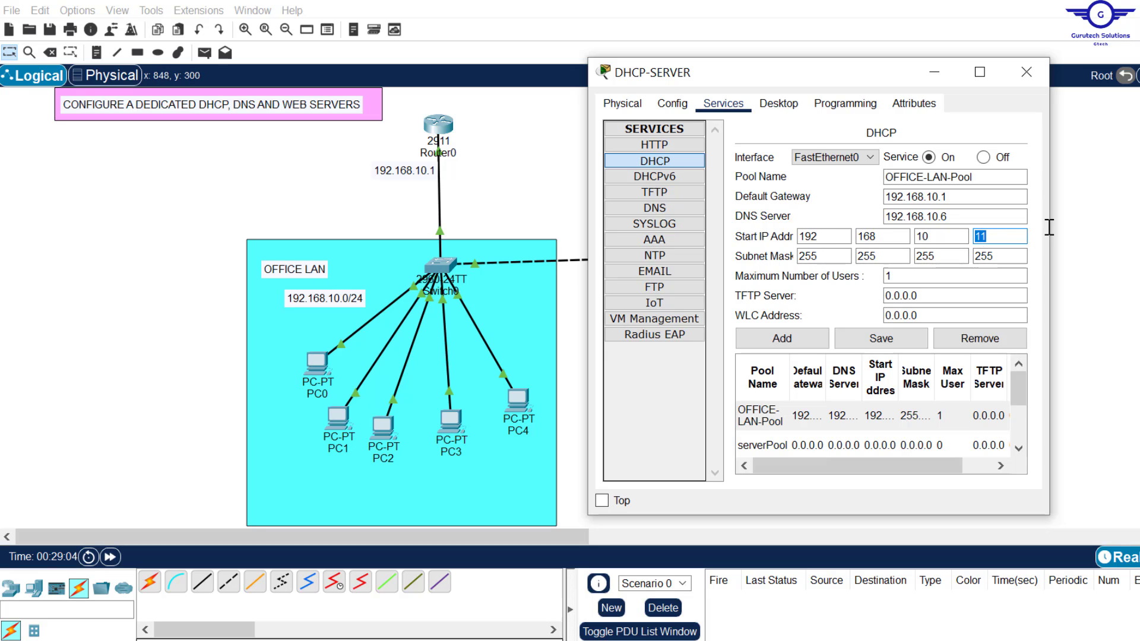
left_click(1006, 256)
type("0")
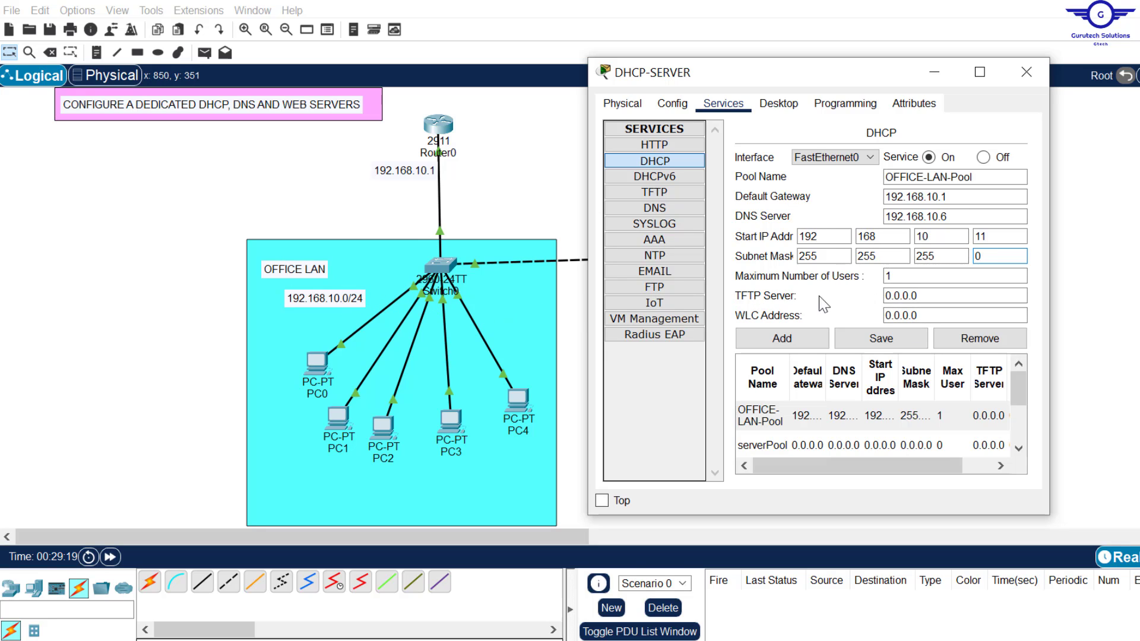
- Set the maximum number of users of OFFICE-LAN-Pool to 100 and save the pool
left_click(901, 277)
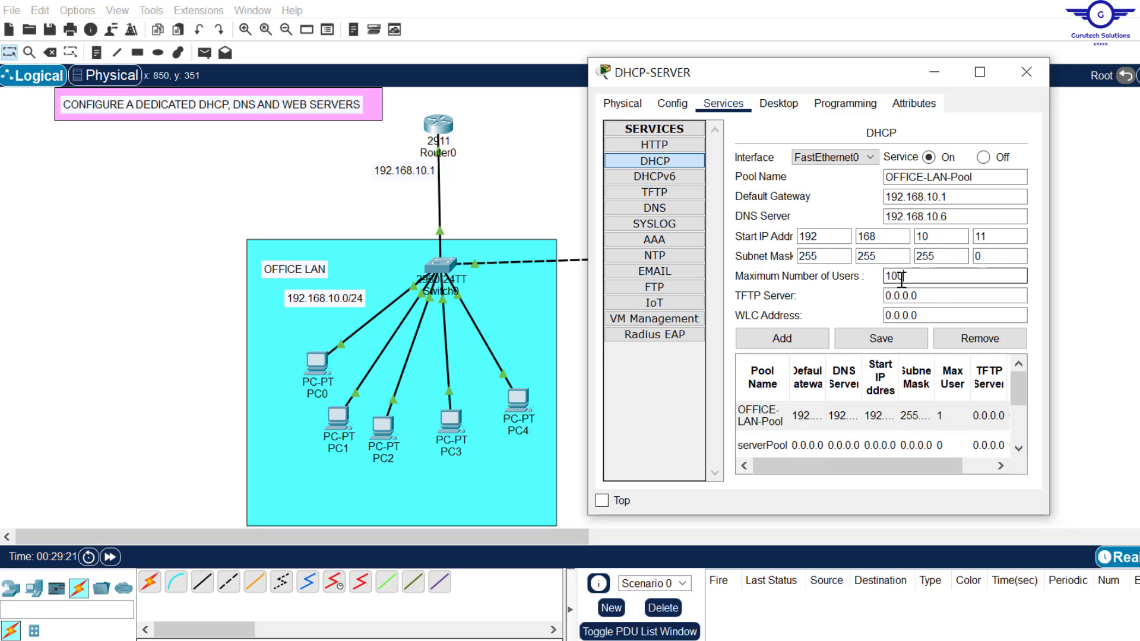
type("00")
left_click_drag(997, 254, 966, 254)
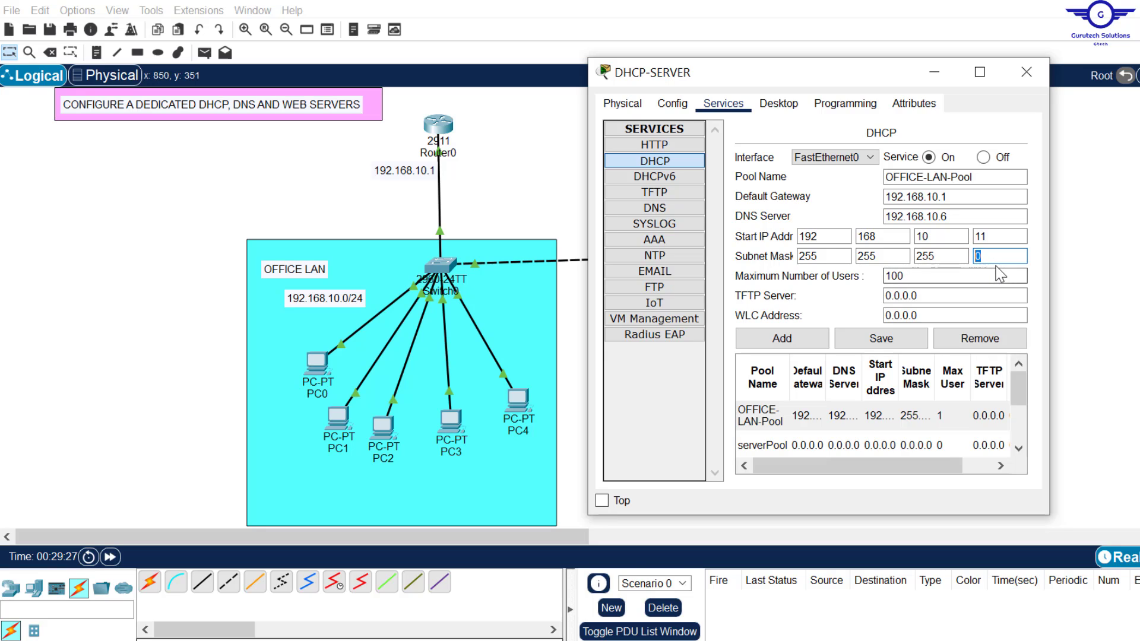
left_click_drag(917, 278, 861, 275)
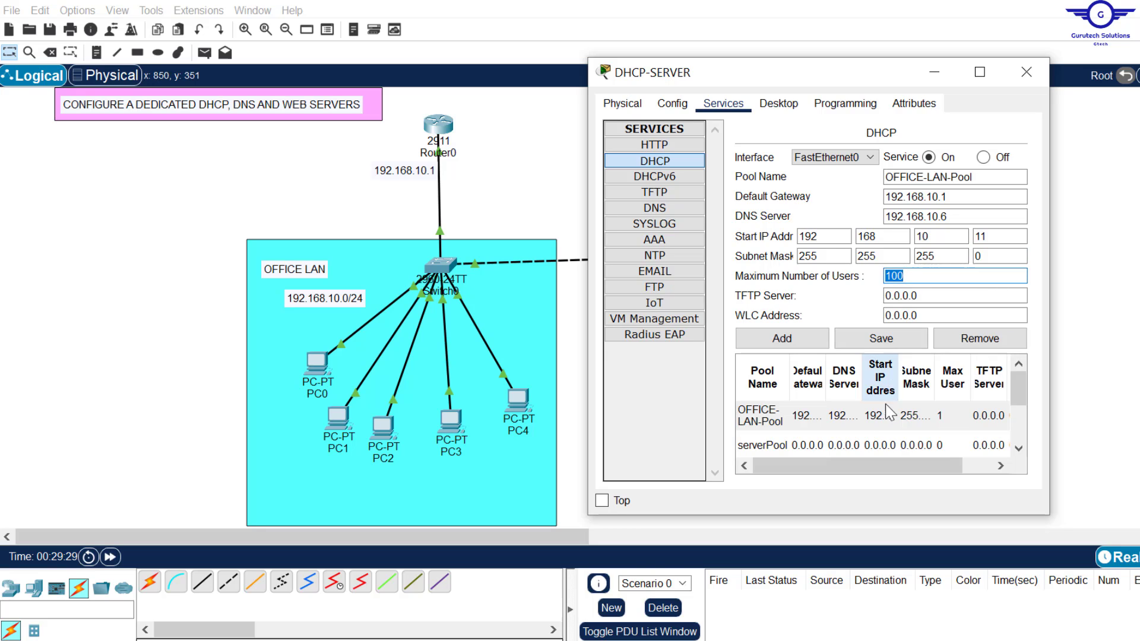
left_click(879, 342)
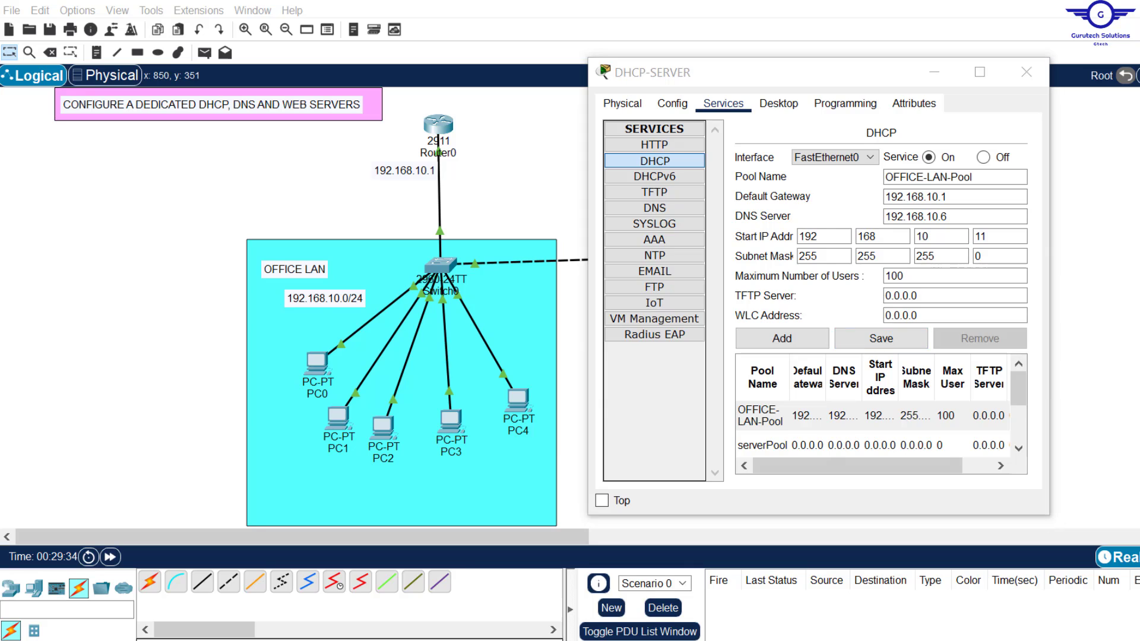
- Read item 4 of config-guide.txt in Notepad, then return to Packet Tracer and close the DHCP server's window
key("alt+Tab")
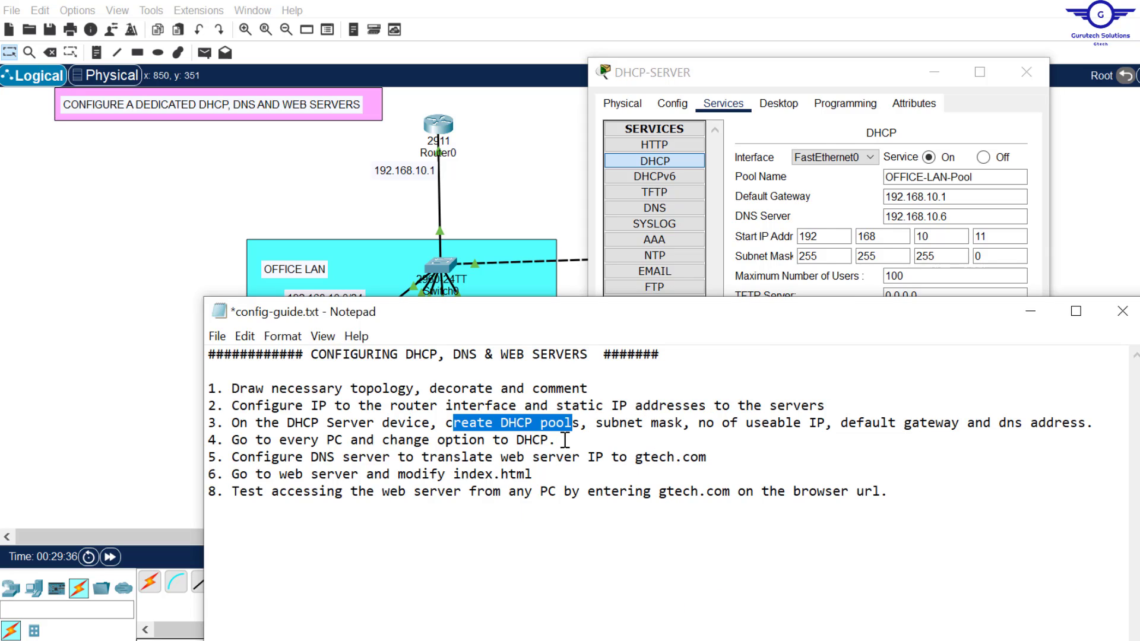
left_click_drag(565, 440, 222, 444)
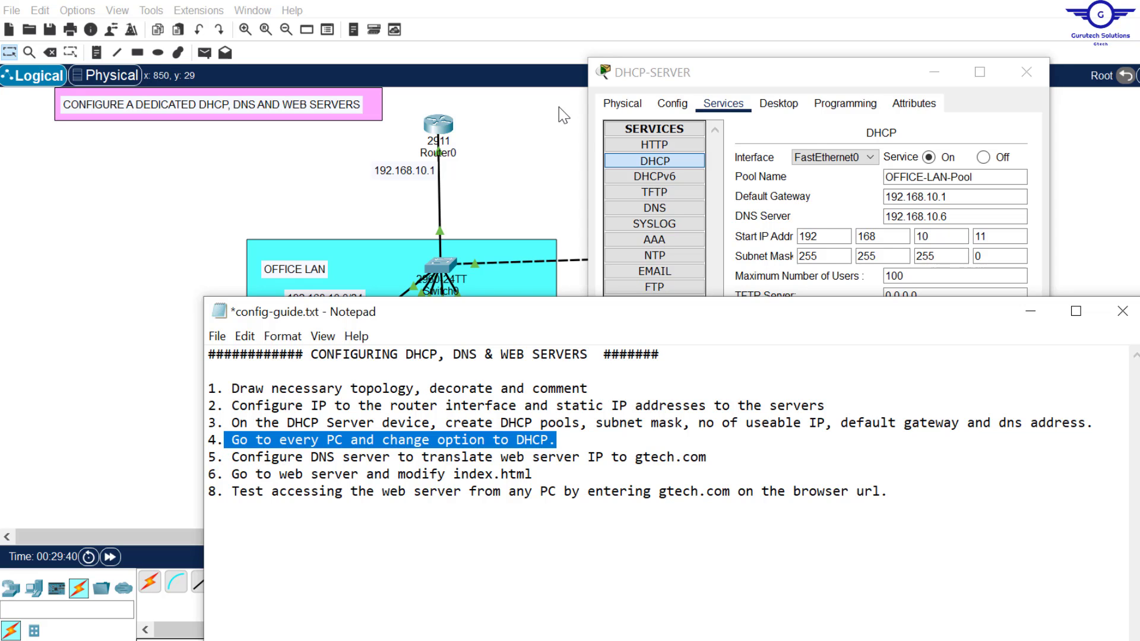
left_click(555, 166)
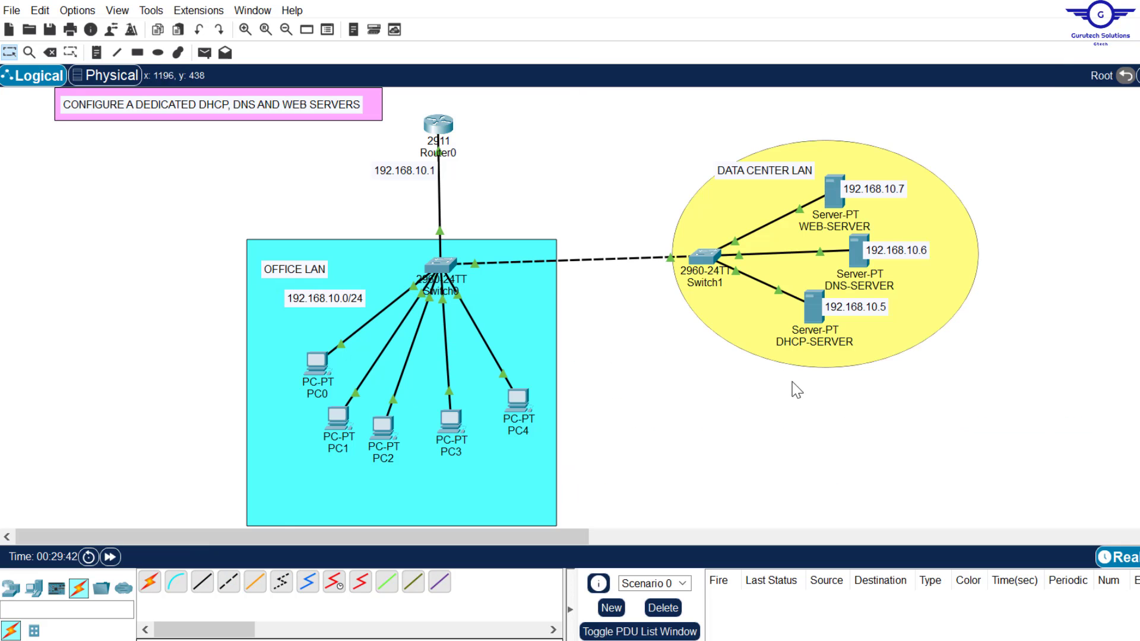
left_click(815, 307)
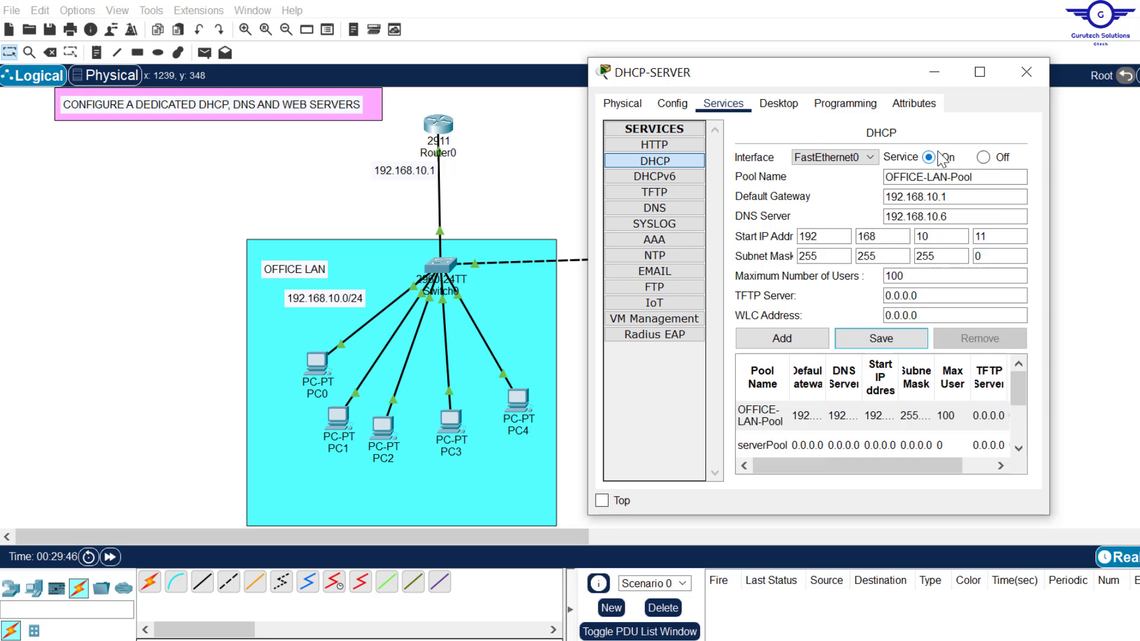
left_click(1026, 74)
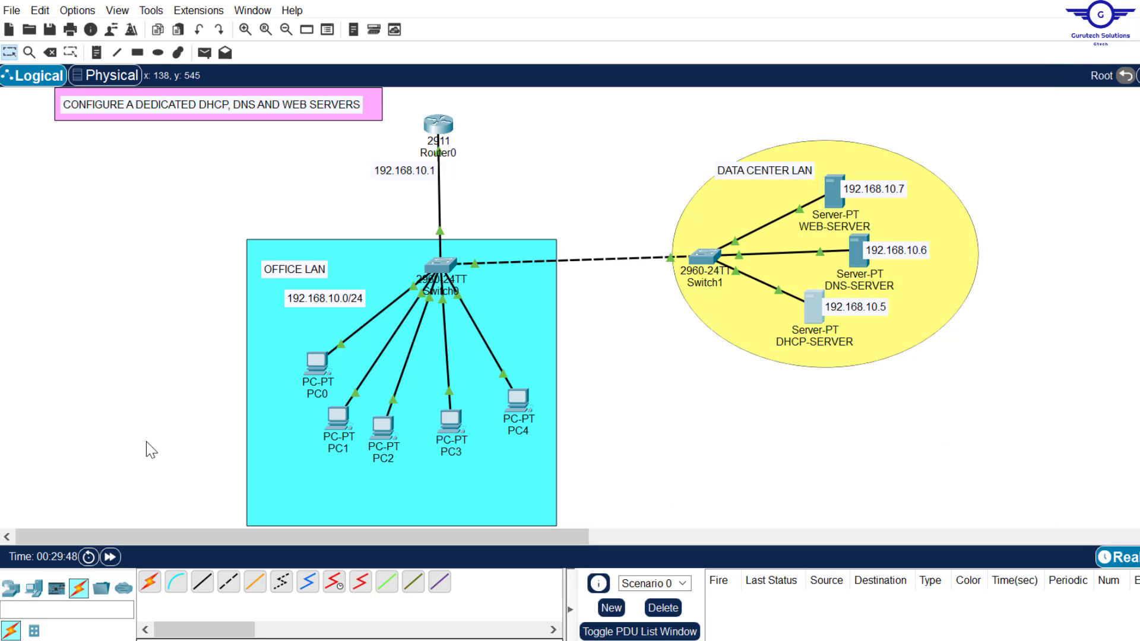
- Change the IPv4 gateway/DNS setting of PC0 and PC1 to DHCP
left_click(310, 364)
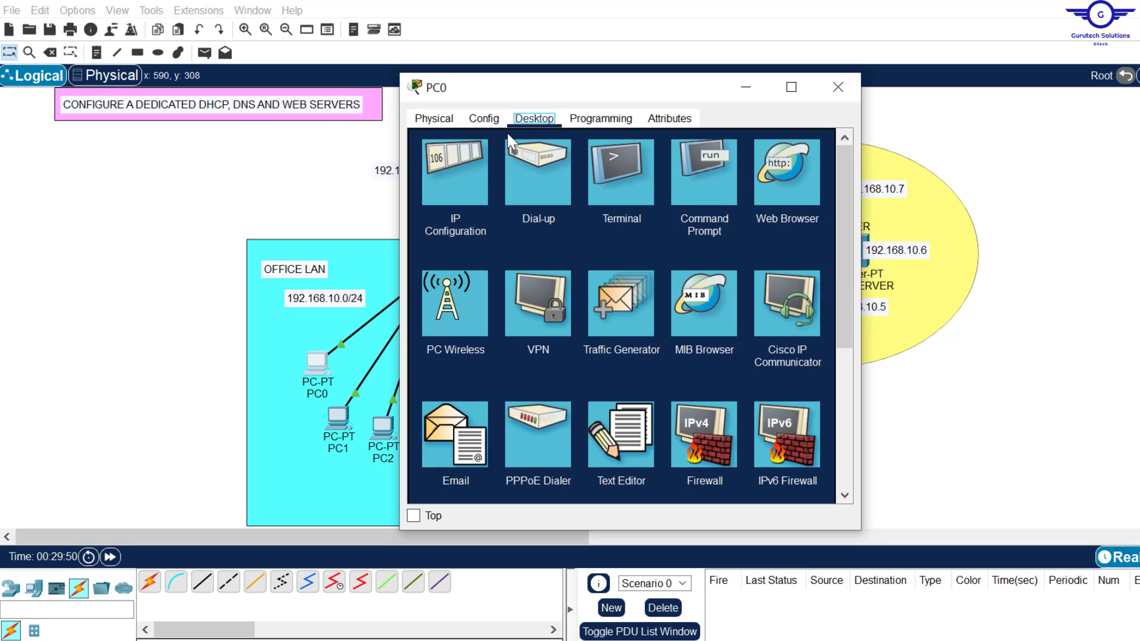
left_click(469, 120)
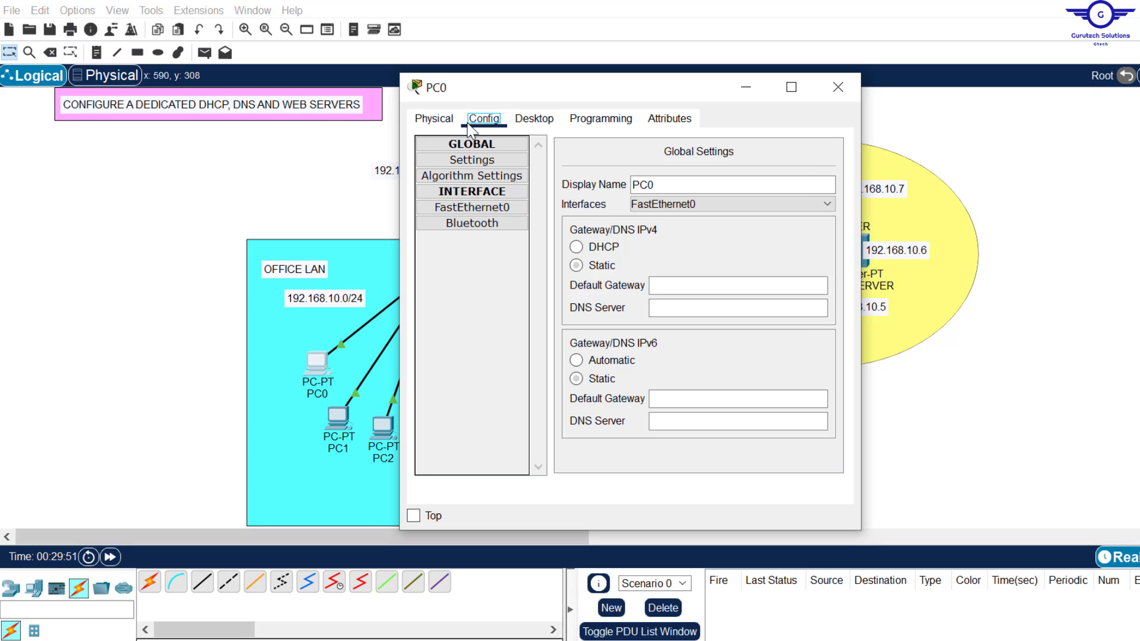
left_click(583, 248)
left_click(835, 94)
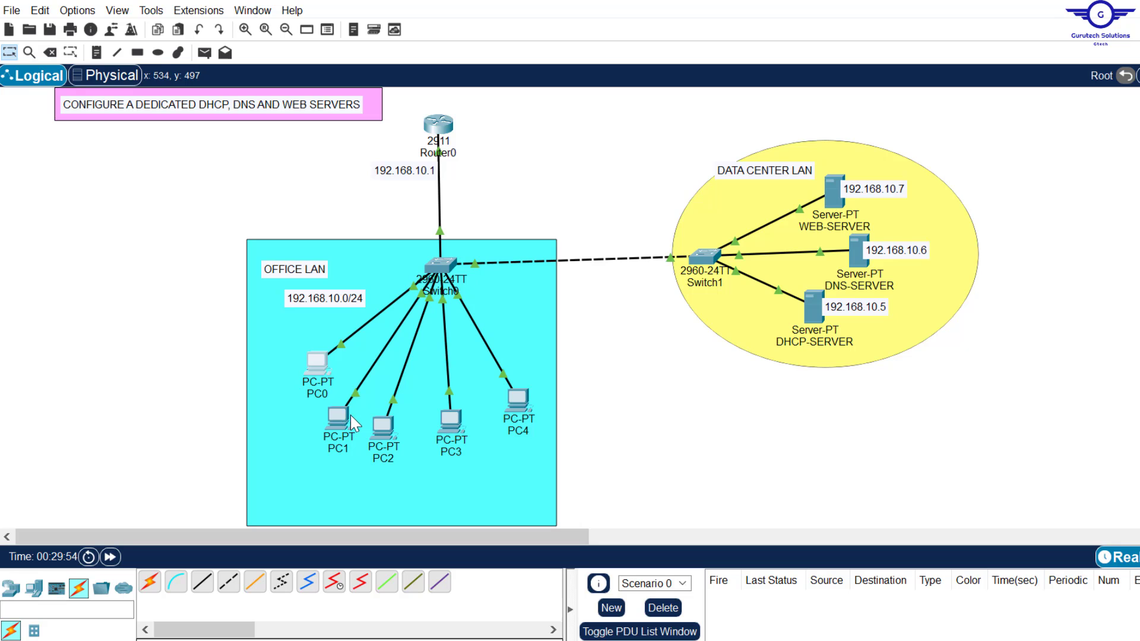
left_click(351, 419)
left_click(337, 417)
left_click(838, 87)
- Change the IPv4 gateway/DNS setting of PC2 and PC3 to DHCP
left_click(382, 426)
left_click(483, 118)
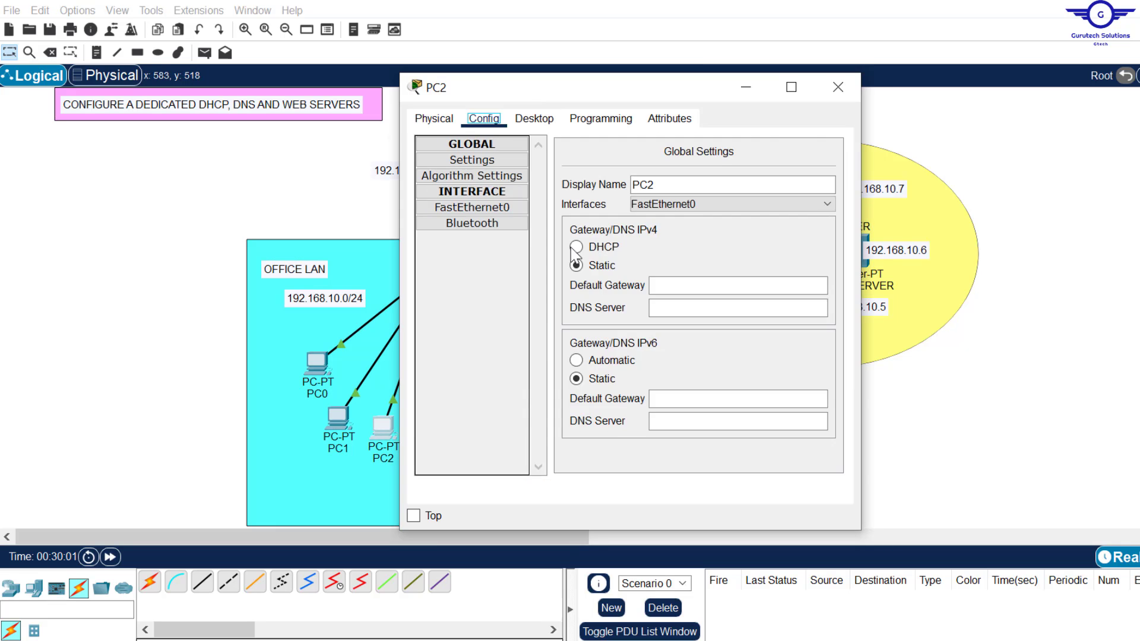
left_click(837, 87)
left_click(451, 420)
left_click(484, 119)
left_click(576, 247)
left_click(837, 87)
- Change the IPv4 gateway/DNS setting of PC4 to DHCP and close its window
left_click(518, 400)
left_click(484, 119)
left_click(576, 247)
left_click(838, 87)
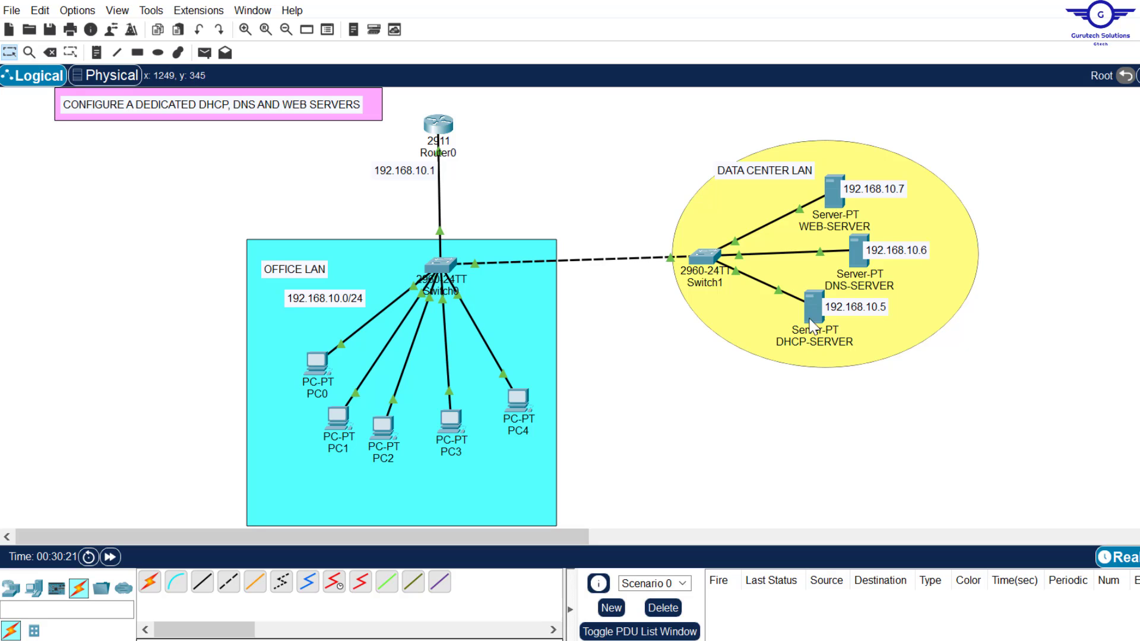
- Check the IP configuration assigned by DHCP on the office PCs, from PC0 to PC4
mouse_move(316, 366)
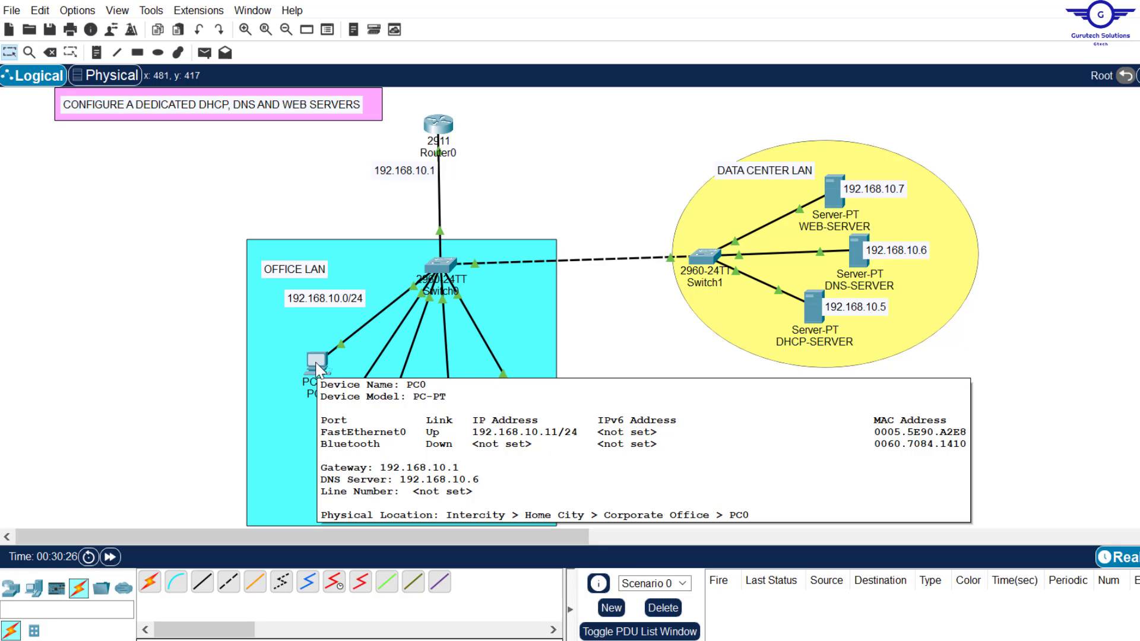
left_click(318, 365)
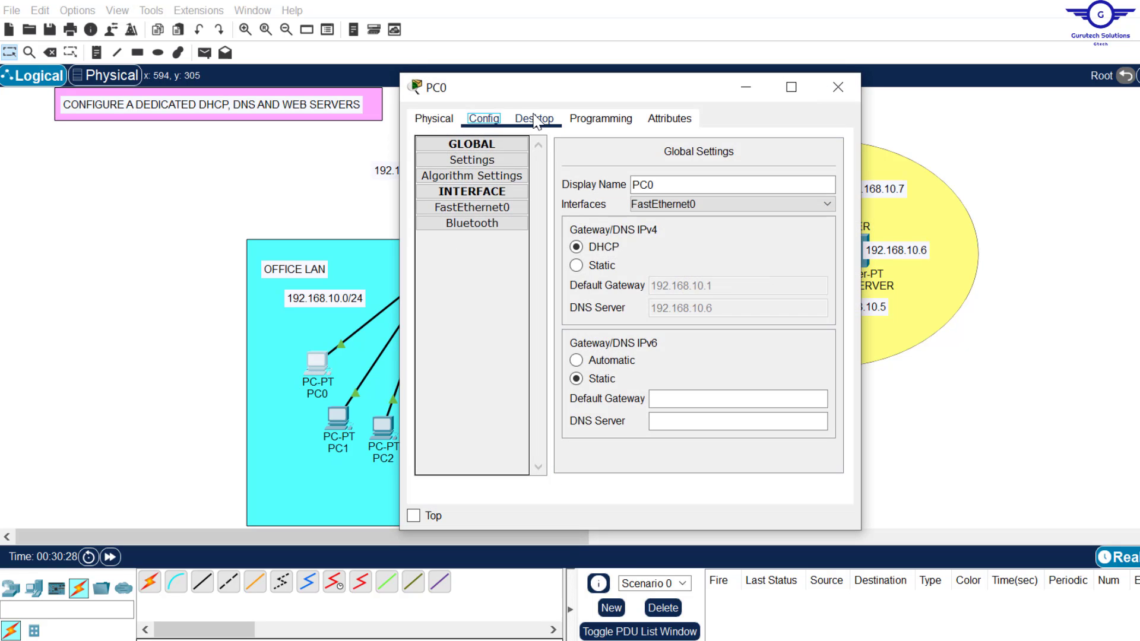
left_click(534, 119)
left_click(457, 162)
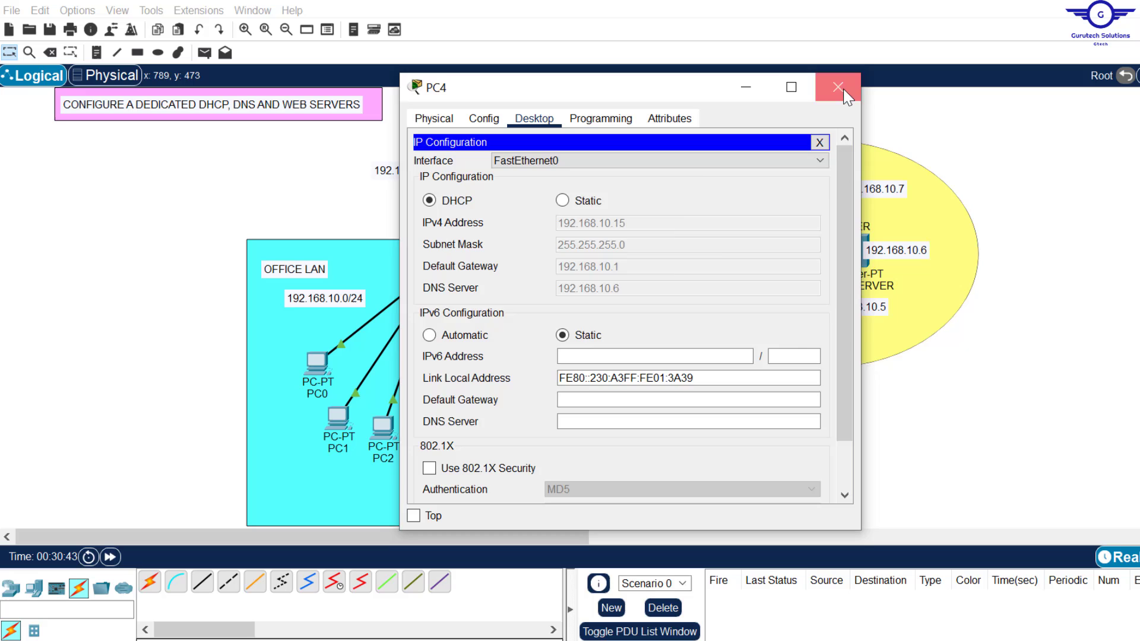
left_click(838, 87)
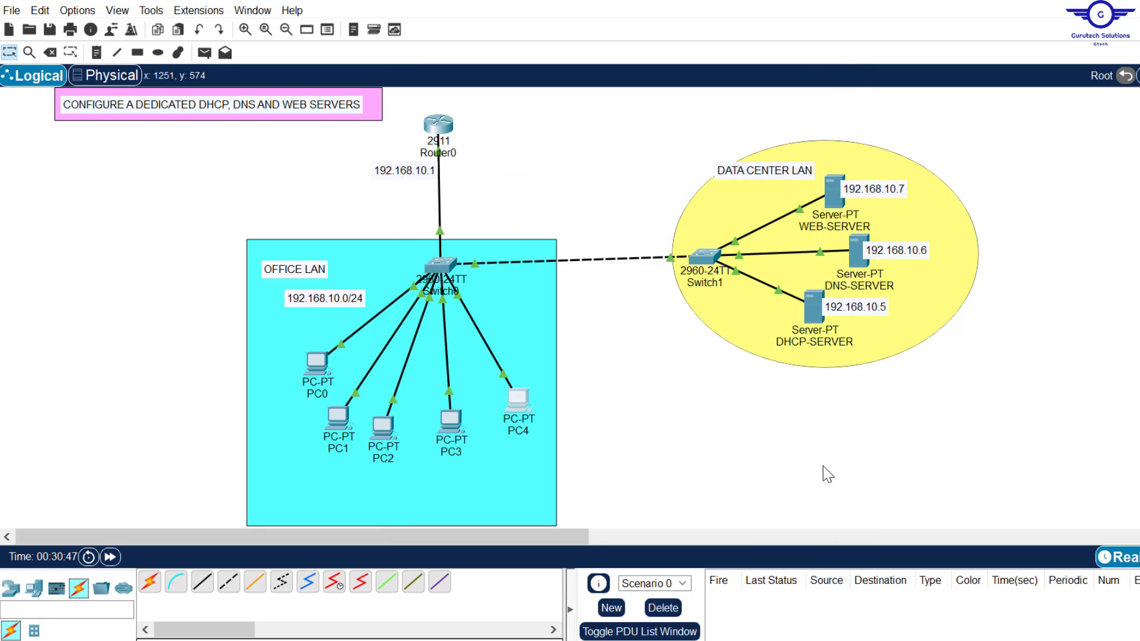
- Switch to Notepad, read item 5 of config-guide.txt about the DNS server, and return to Packet Tracer
key("alt+Tab")
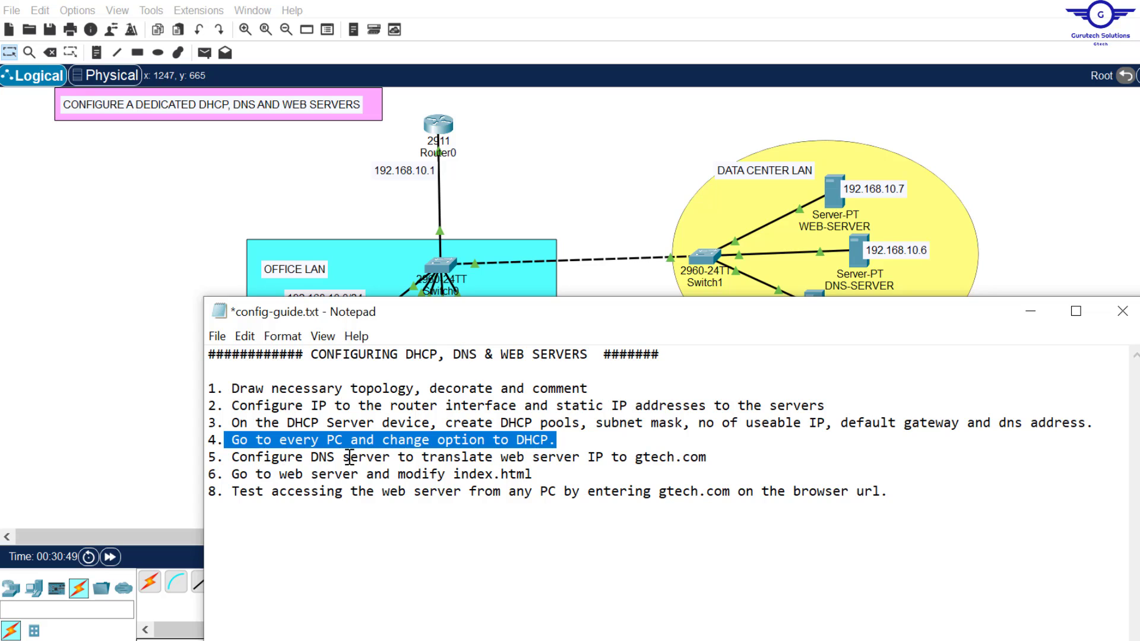
left_click_drag(231, 457, 740, 461)
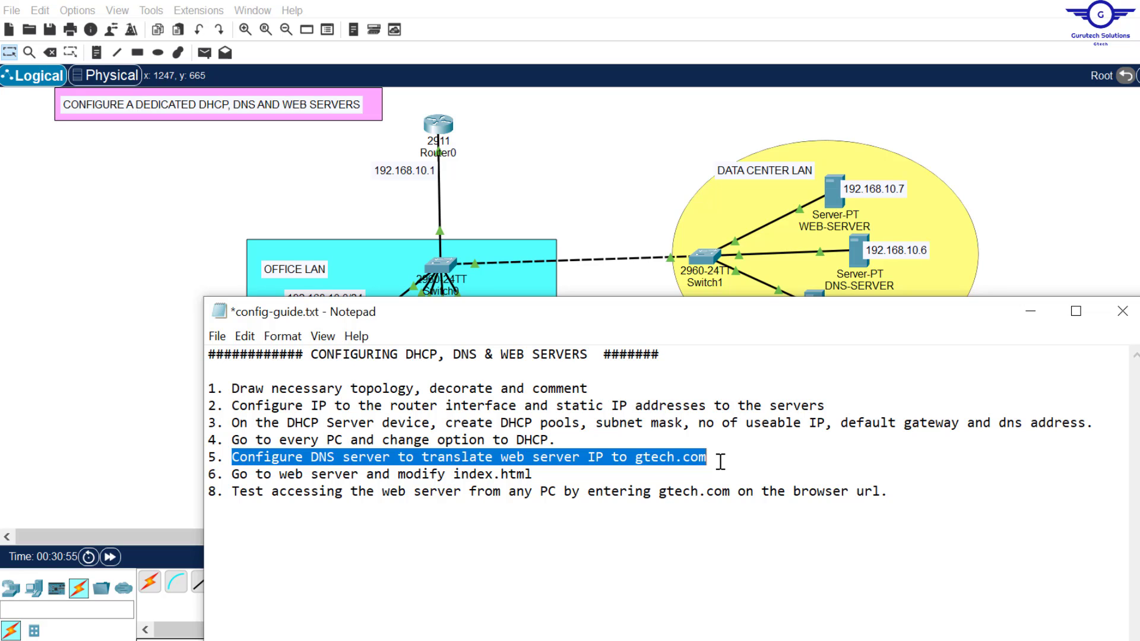
left_click(651, 197)
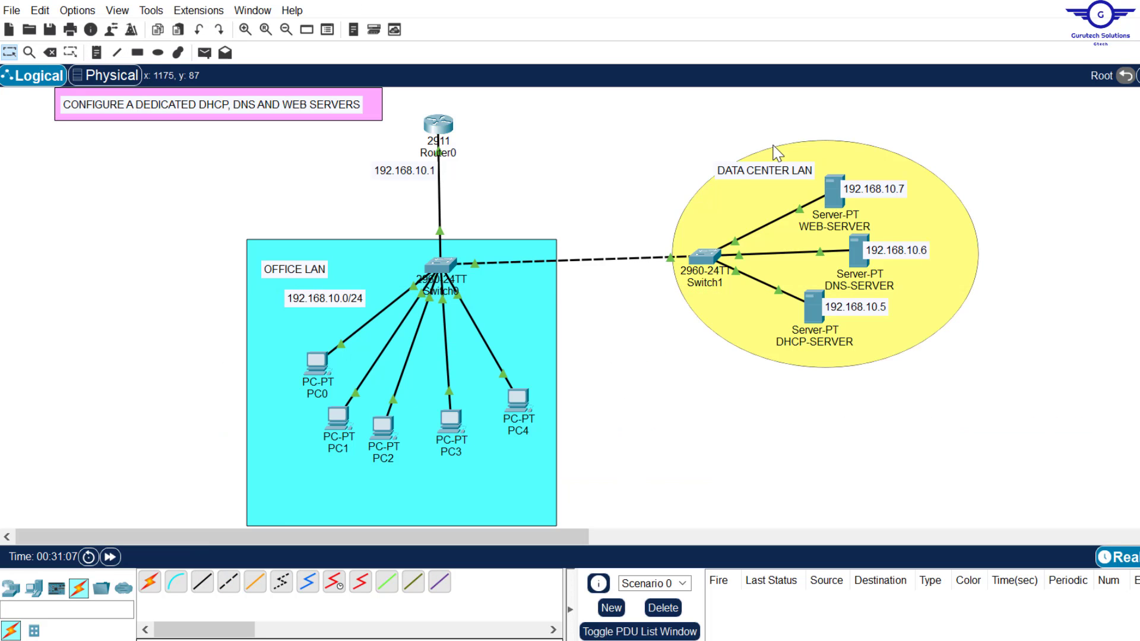
- Add a red note reading gtech.com just above WEB-SERVER in the data center area
left_click(96, 52)
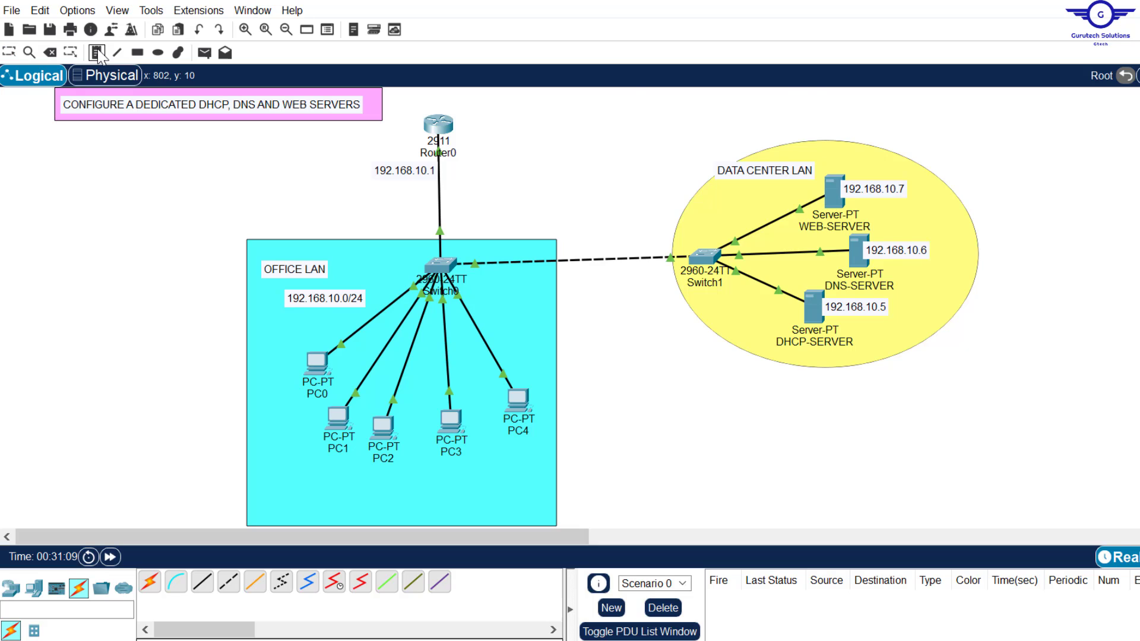
left_click(833, 168)
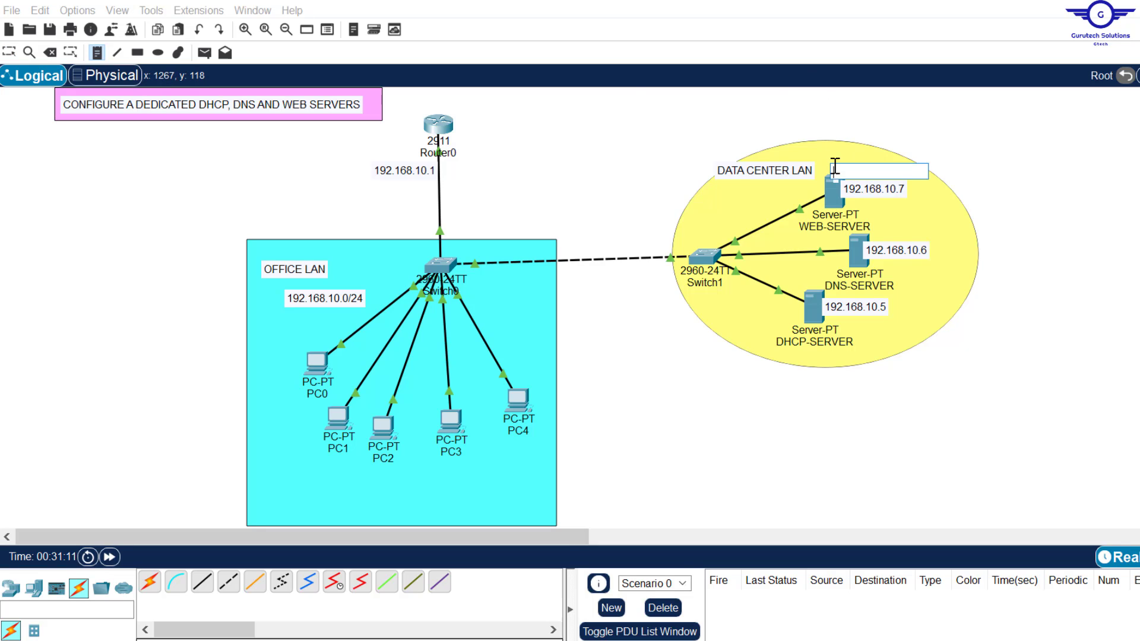
key("Caps_Lock")
type("gtech.com")
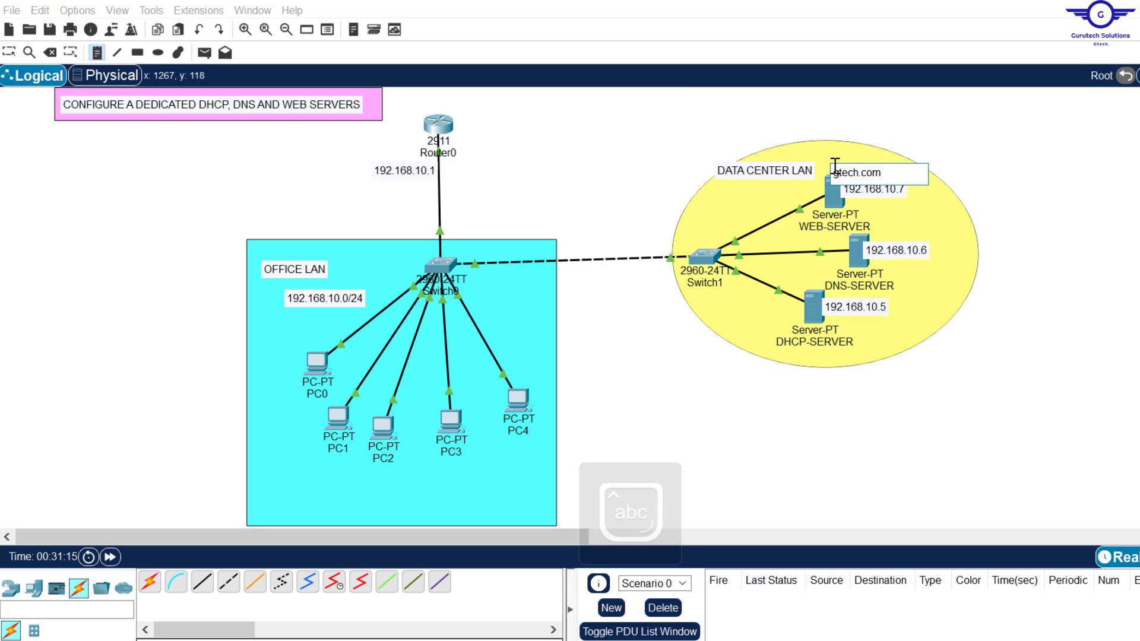
key("ctrl+a")
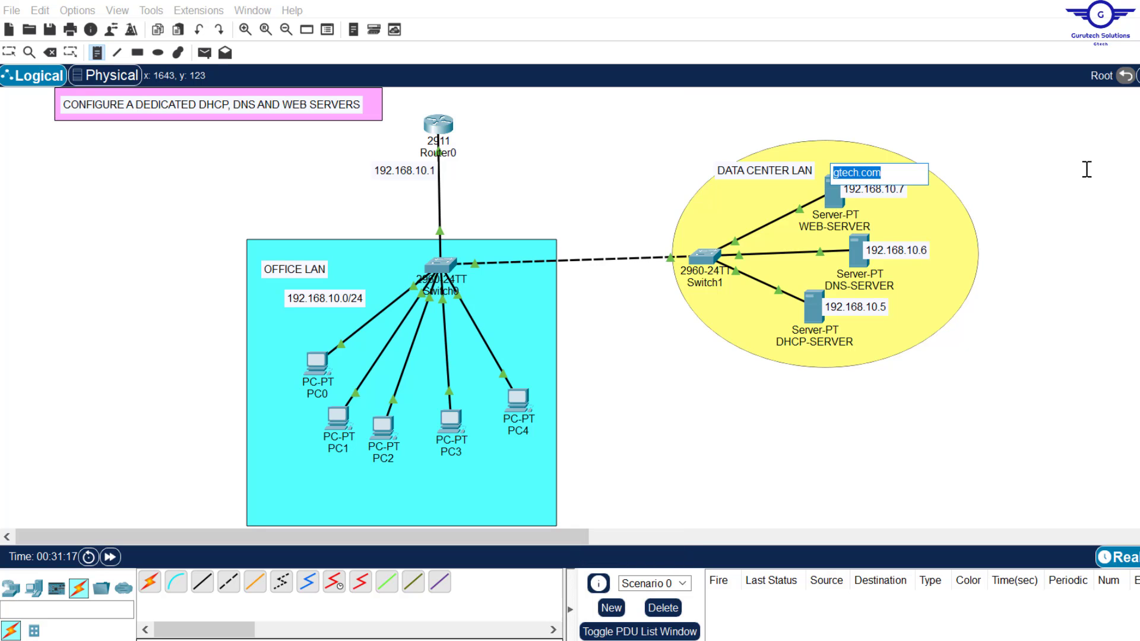
key("Escape")
left_click_drag(870, 178, 864, 170)
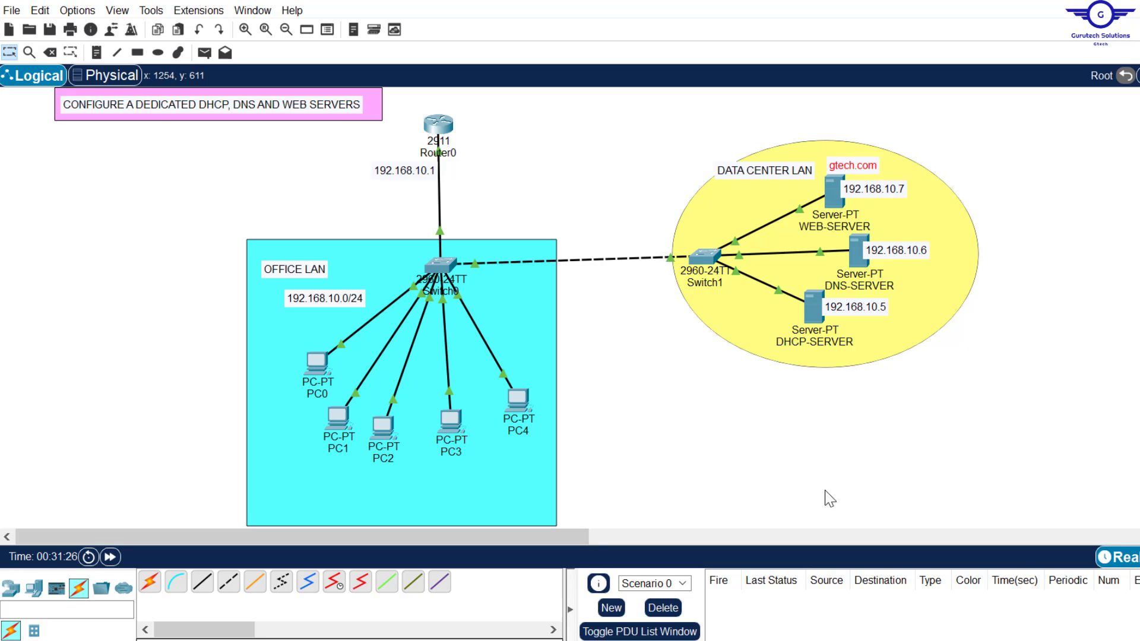
- Check the DNS item of config-guide.txt in Notepad, return to Packet Tracer, and turn on the DNS service of DNS-SERVER
key("alt+Tab")
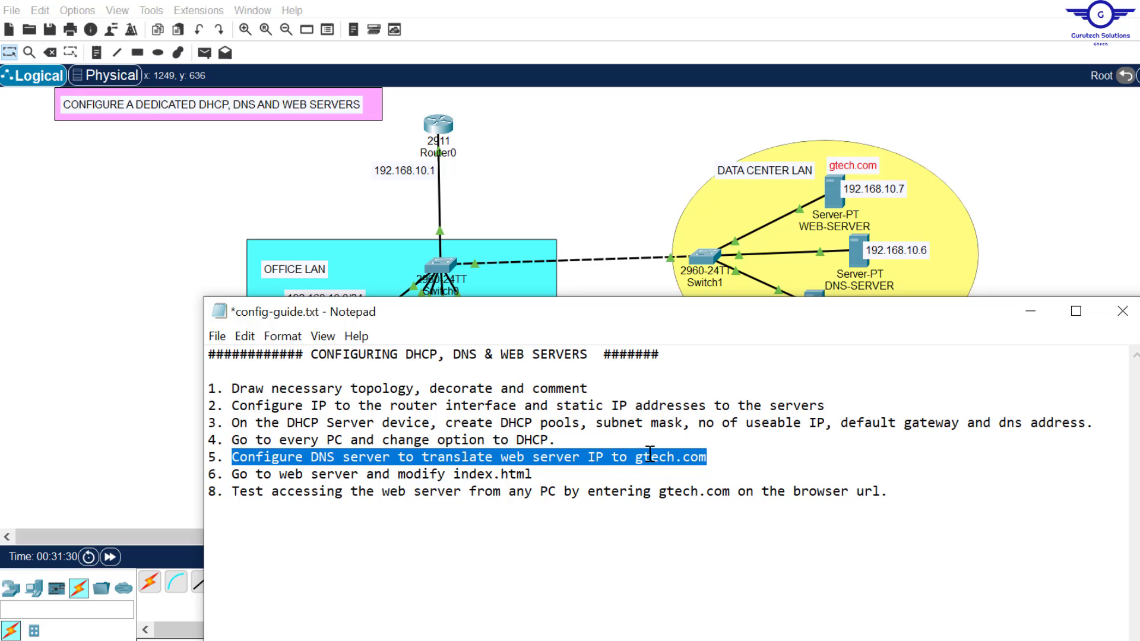
left_click(859, 266)
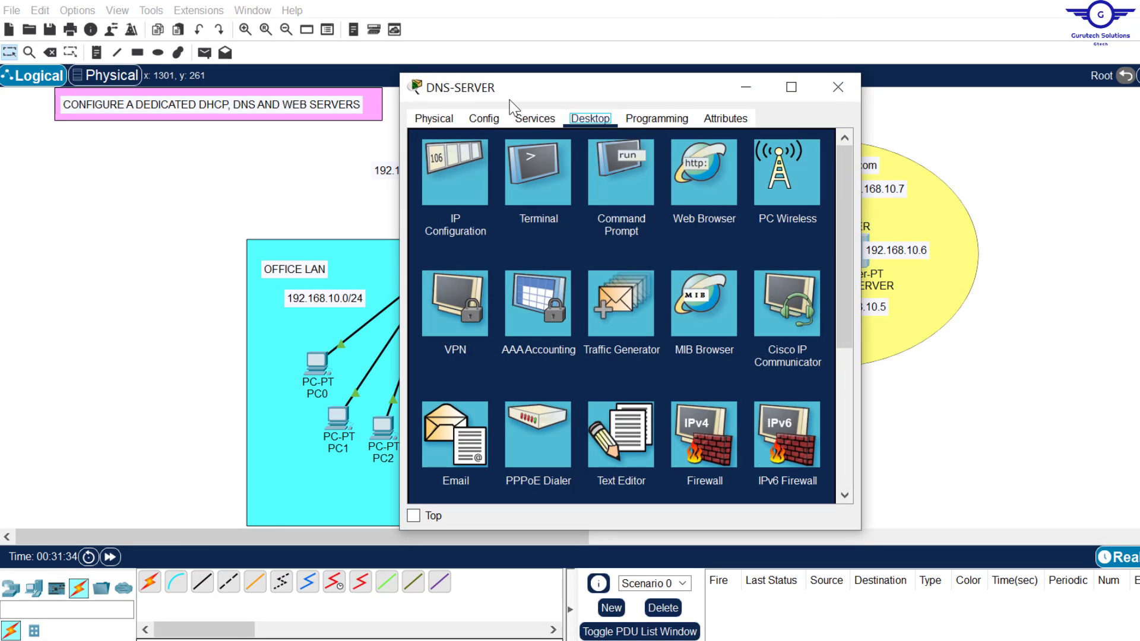
left_click(533, 120)
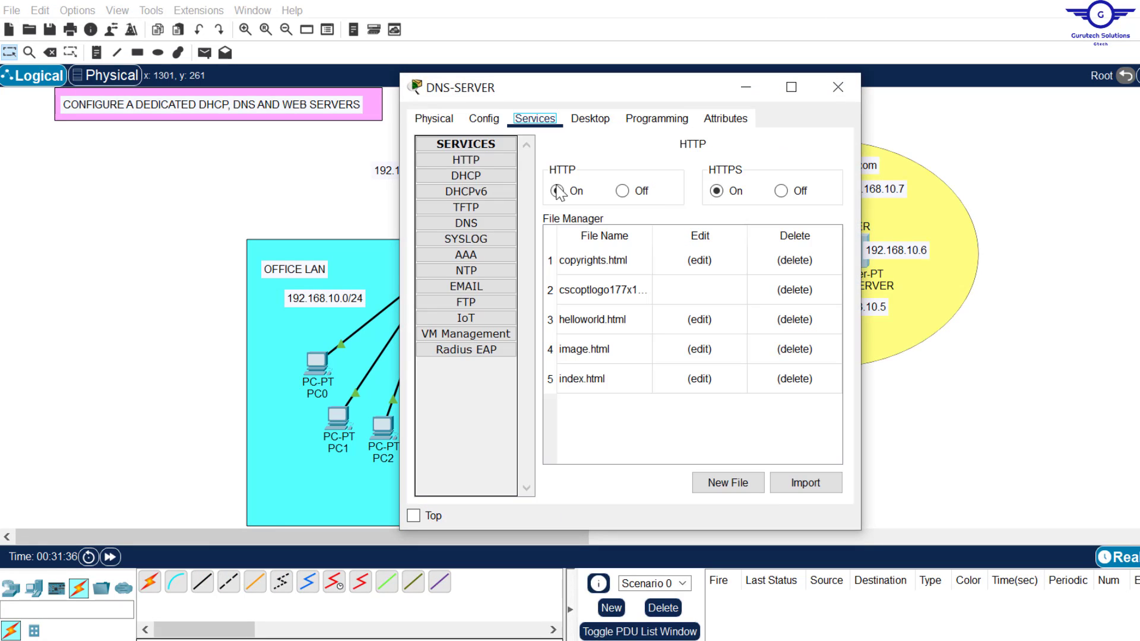
left_click(467, 223)
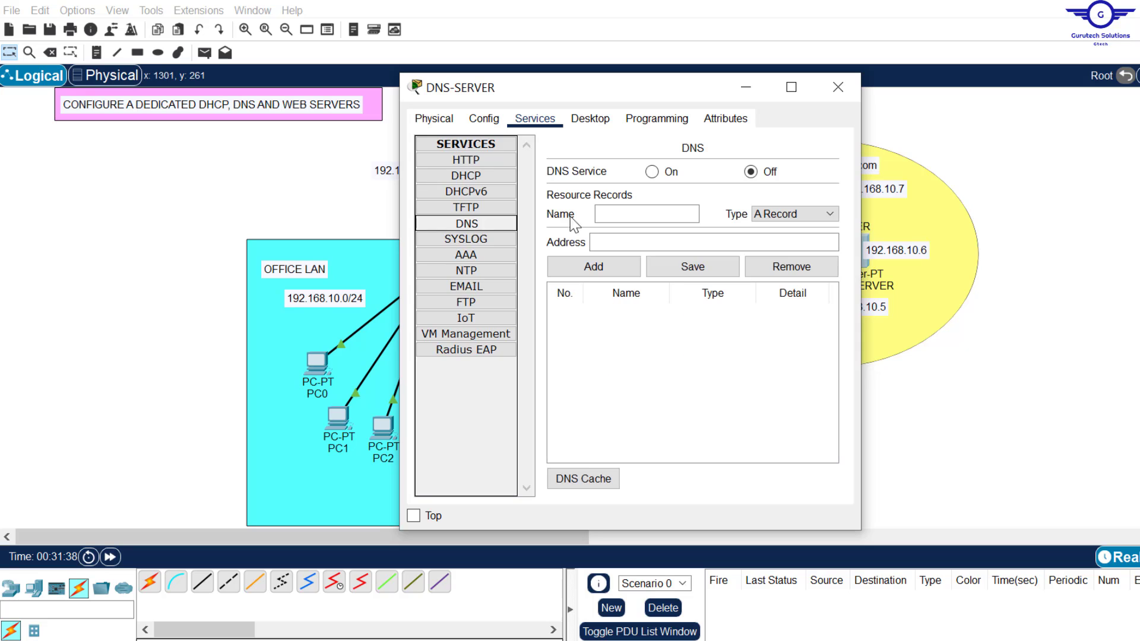
left_click(652, 172)
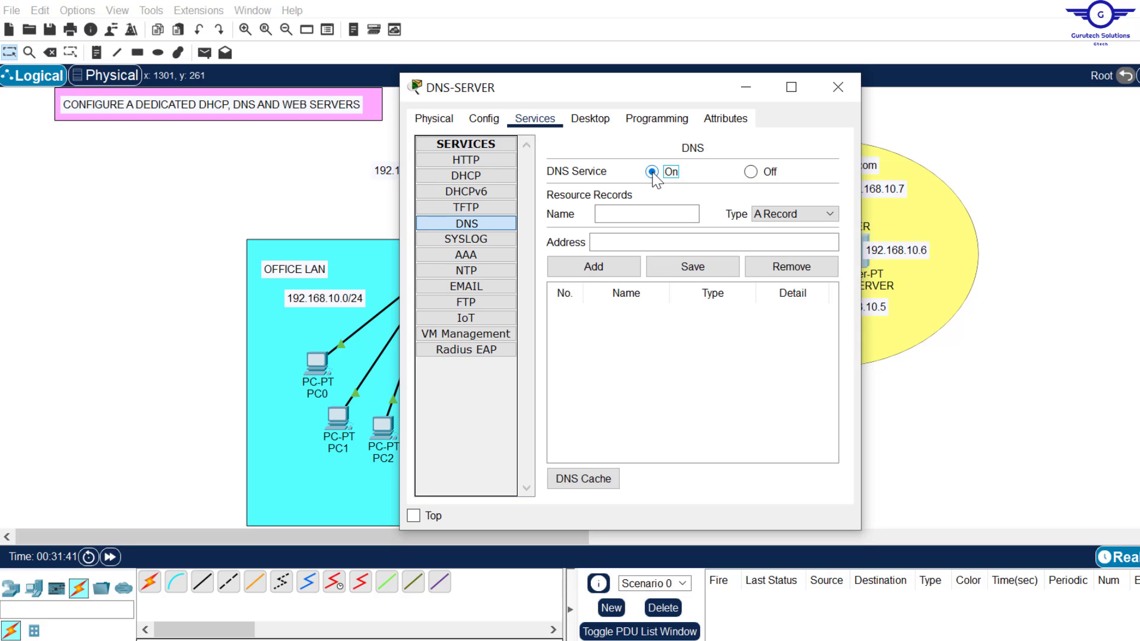
- Add an A record on DNS-SERVER that maps the name gtech.com to the address 192.168.10.7
left_click(603, 213)
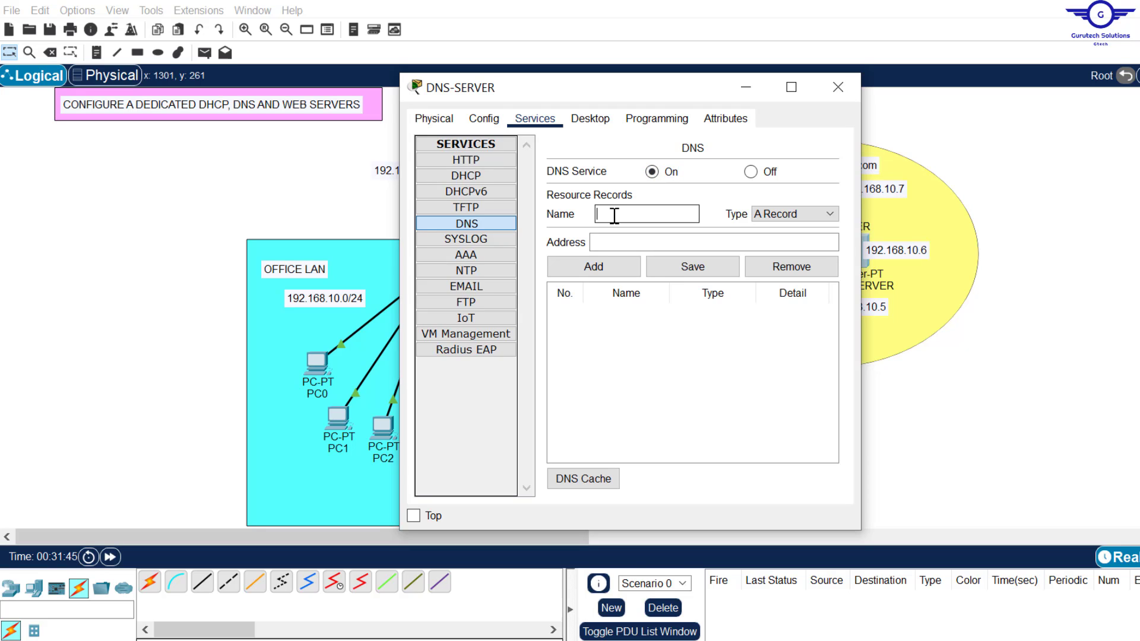
type("gtech.com")
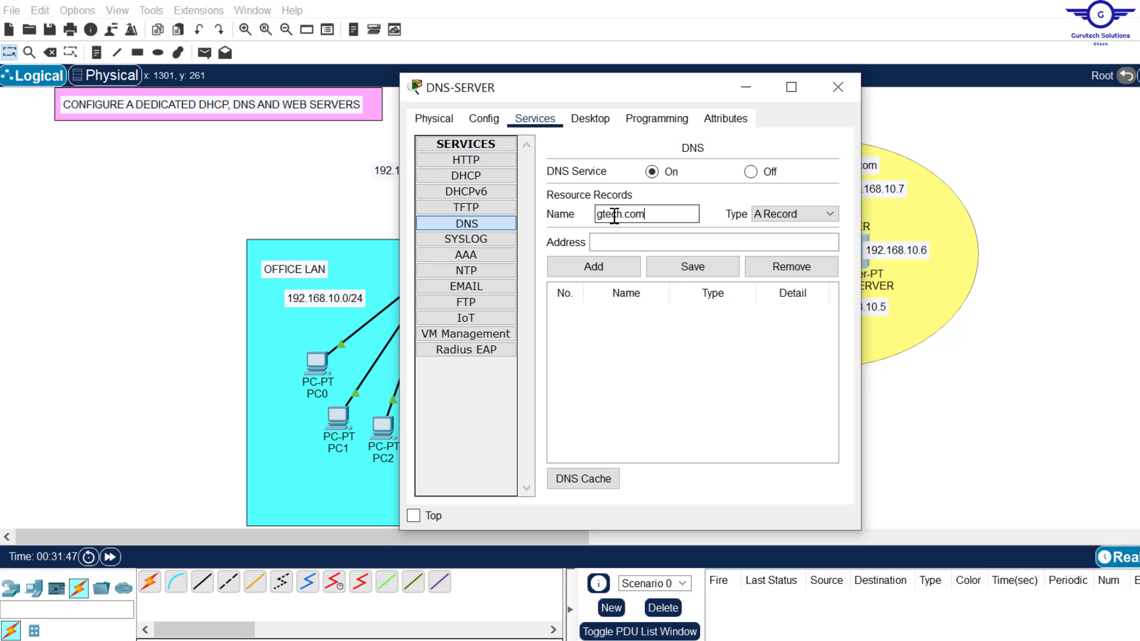
left_click(624, 245)
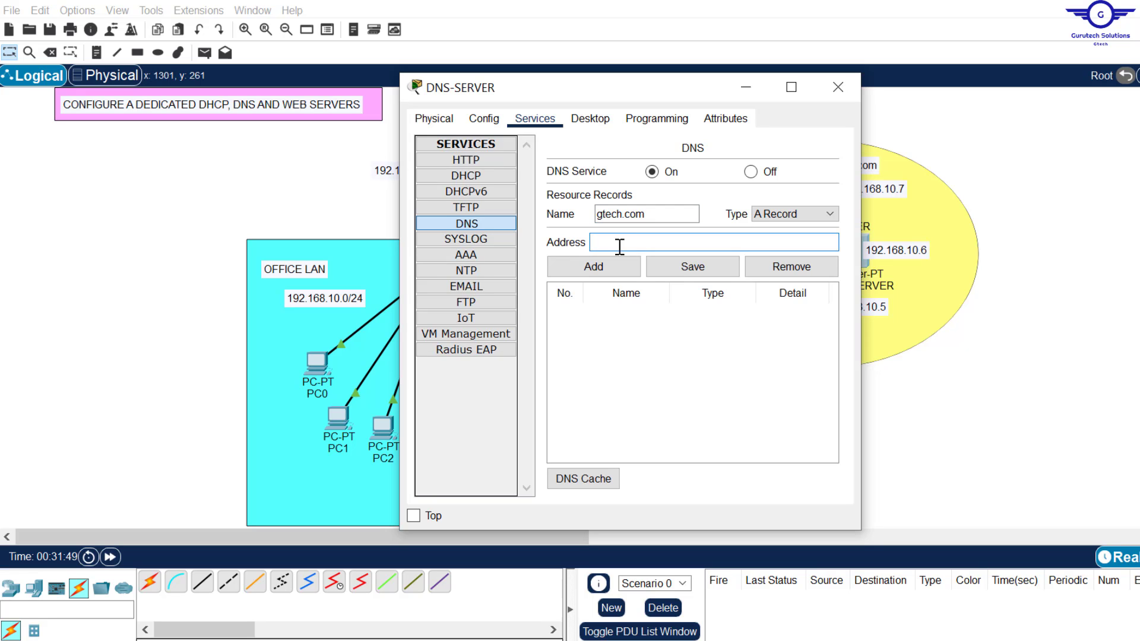
left_click_drag(623, 92, 457, 116)
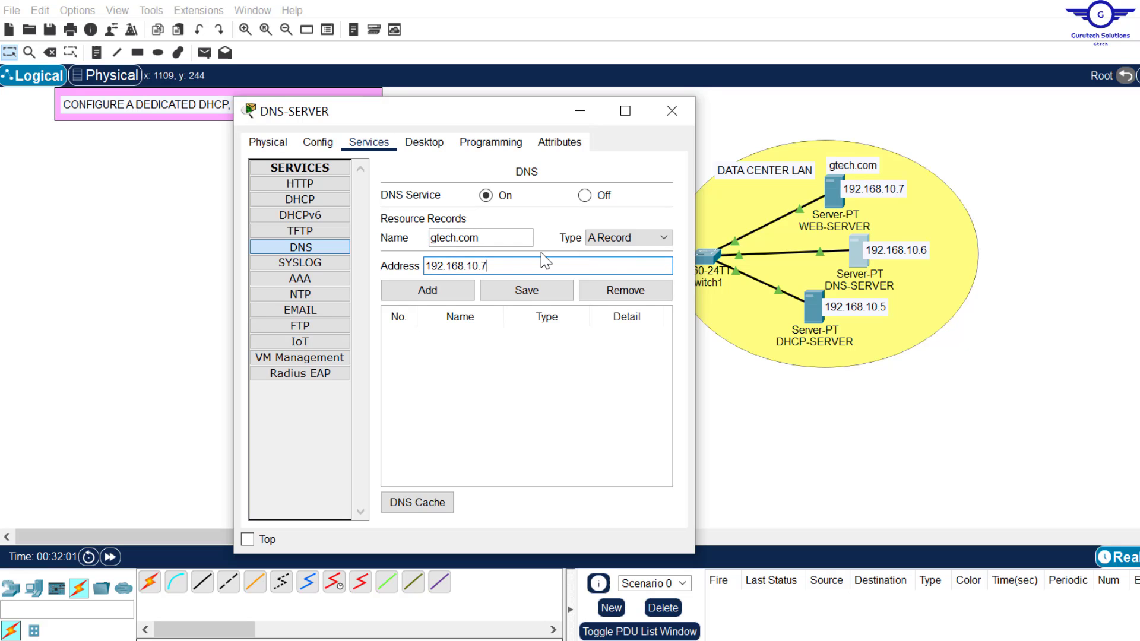
left_click(428, 290)
left_click(475, 344)
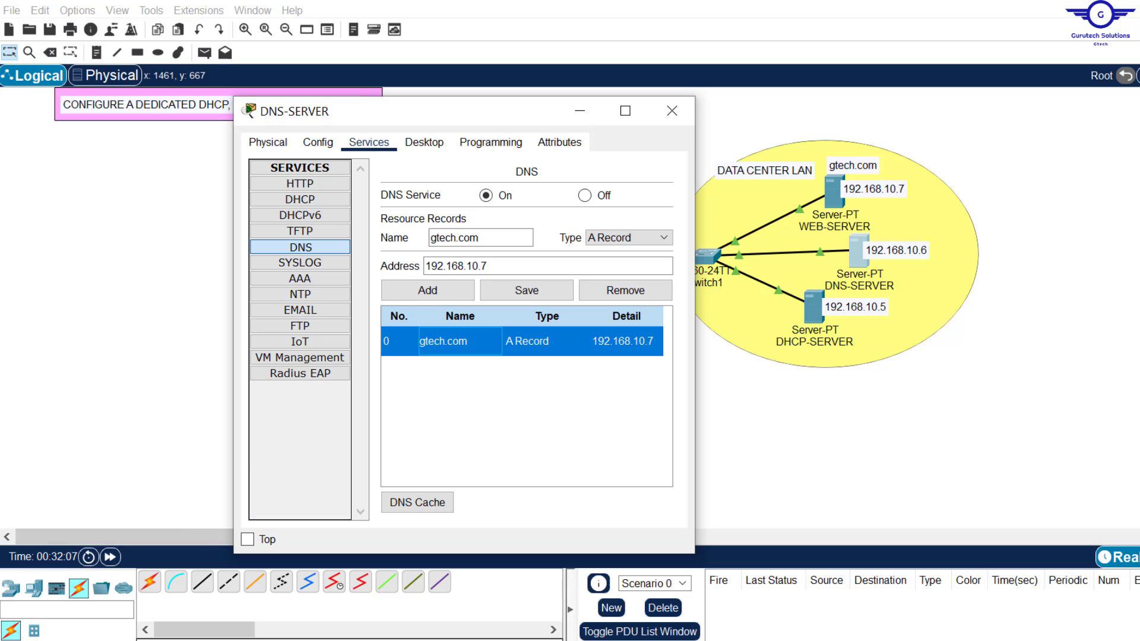
- Switch to Notepad to read the next item of config-guide.txt, keep the file open, and return to Packet Tracer's topology
key("alt+Tab")
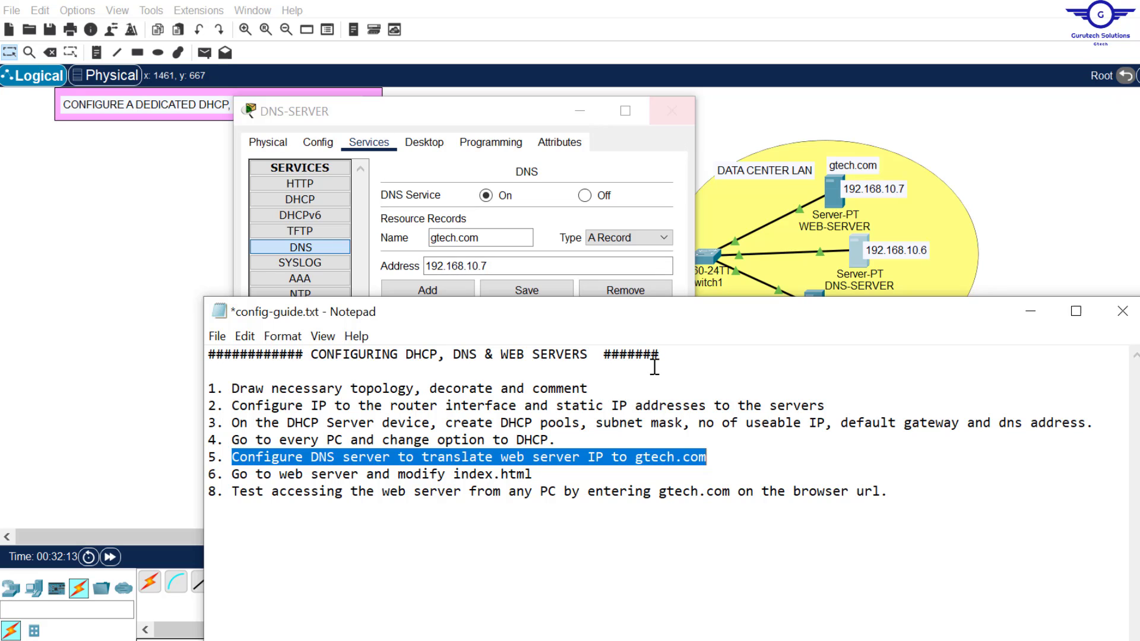
left_click(1122, 311)
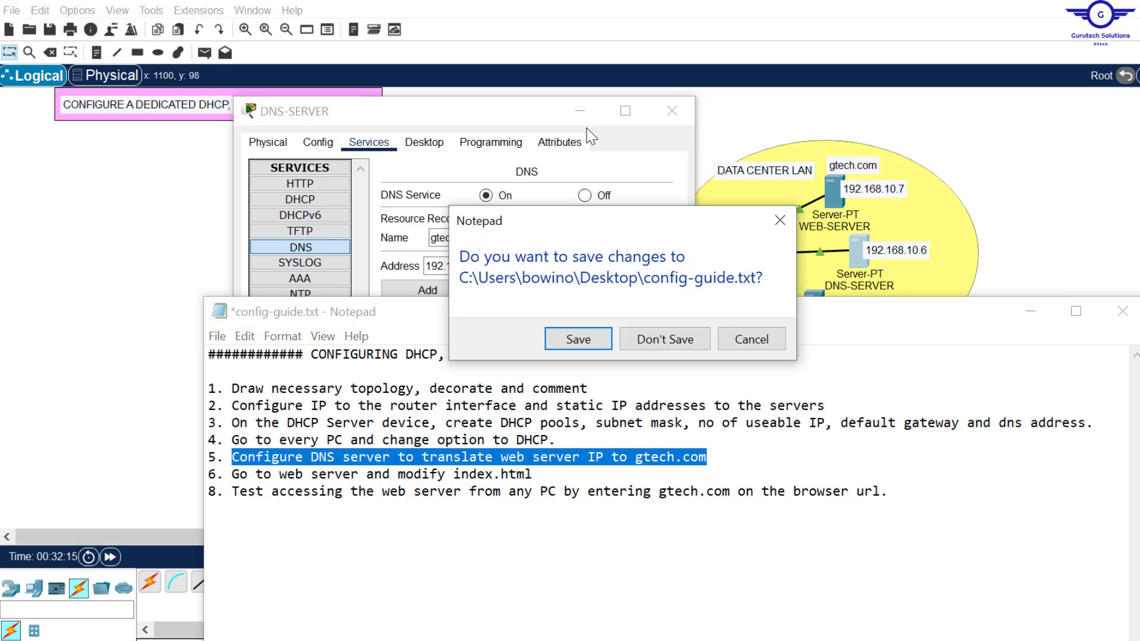
left_click(753, 342)
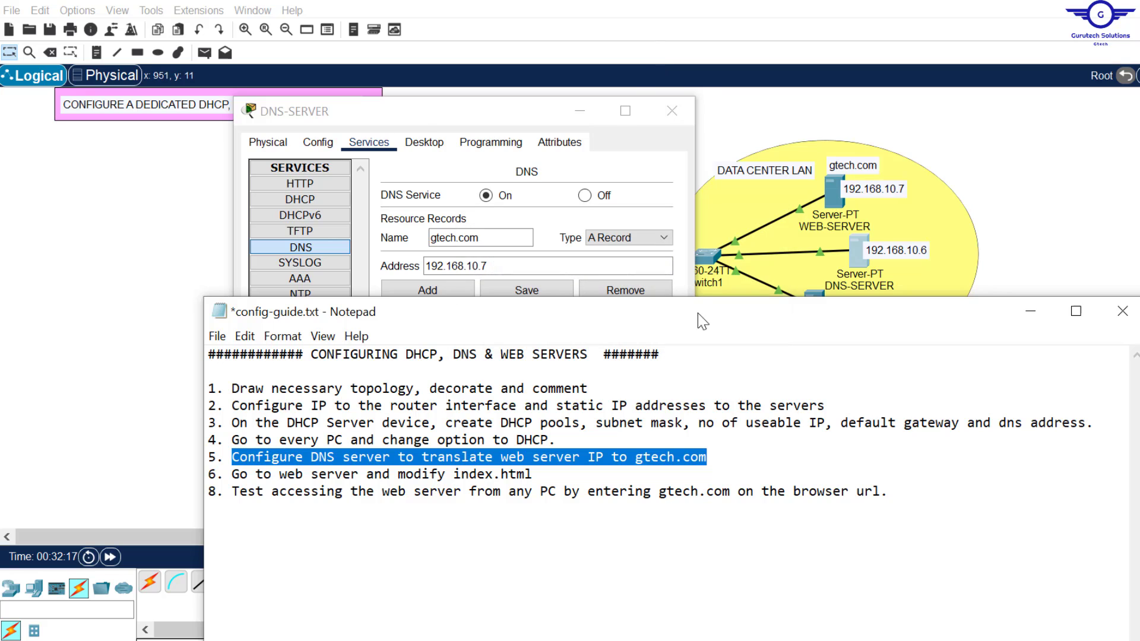
left_click(1103, 177)
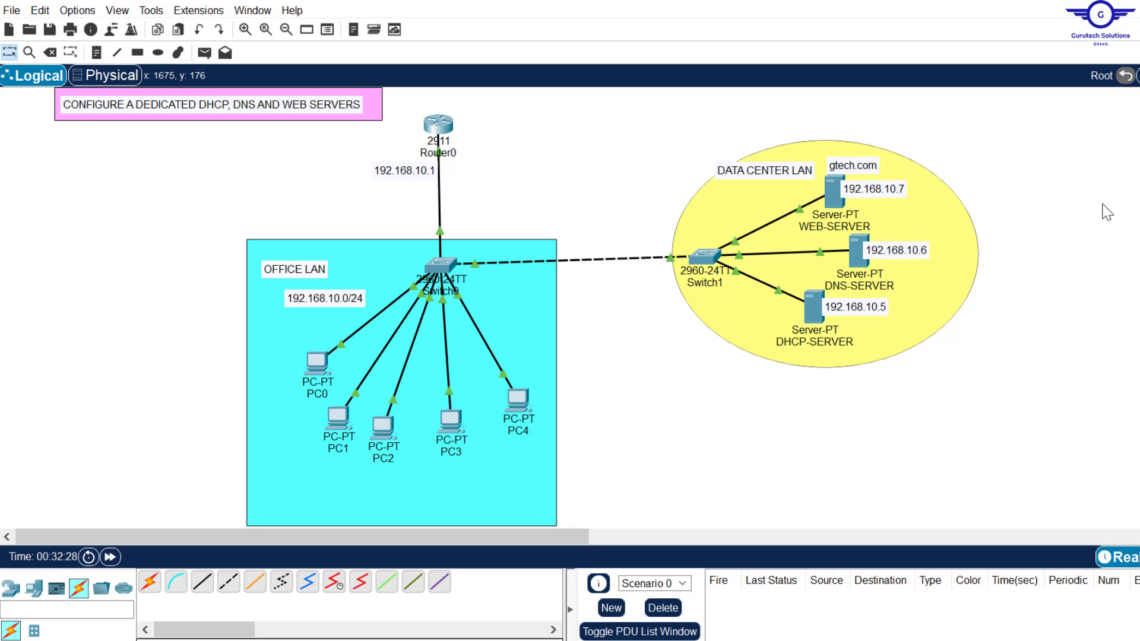
- Open the index.html file of WEB-SERVER's HTTP service for editing
left_click(835, 201)
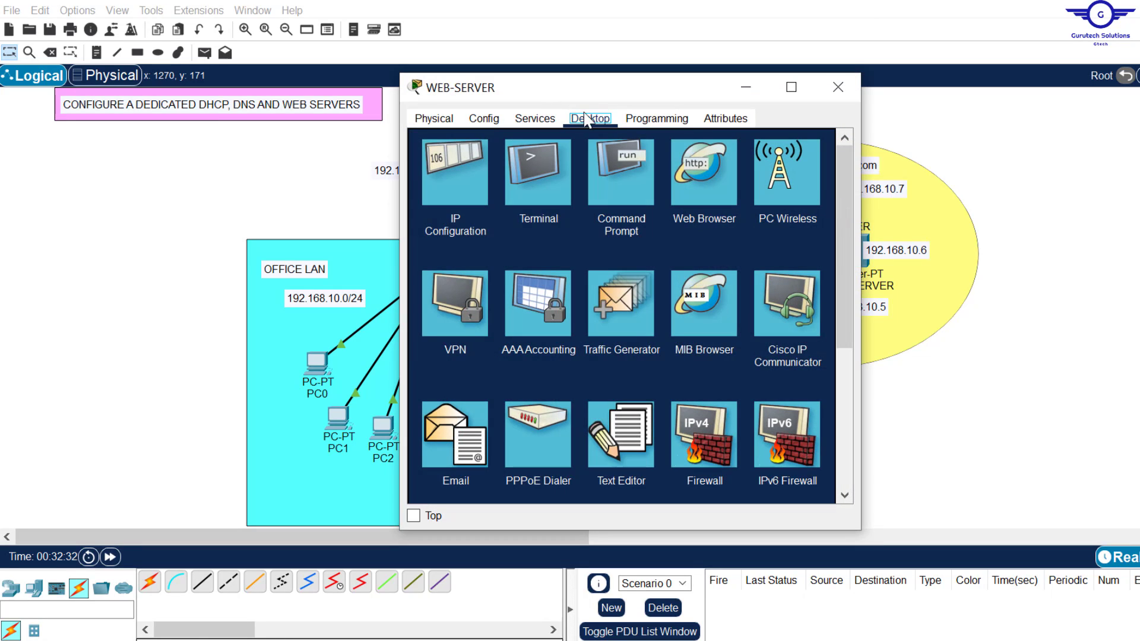
left_click(534, 118)
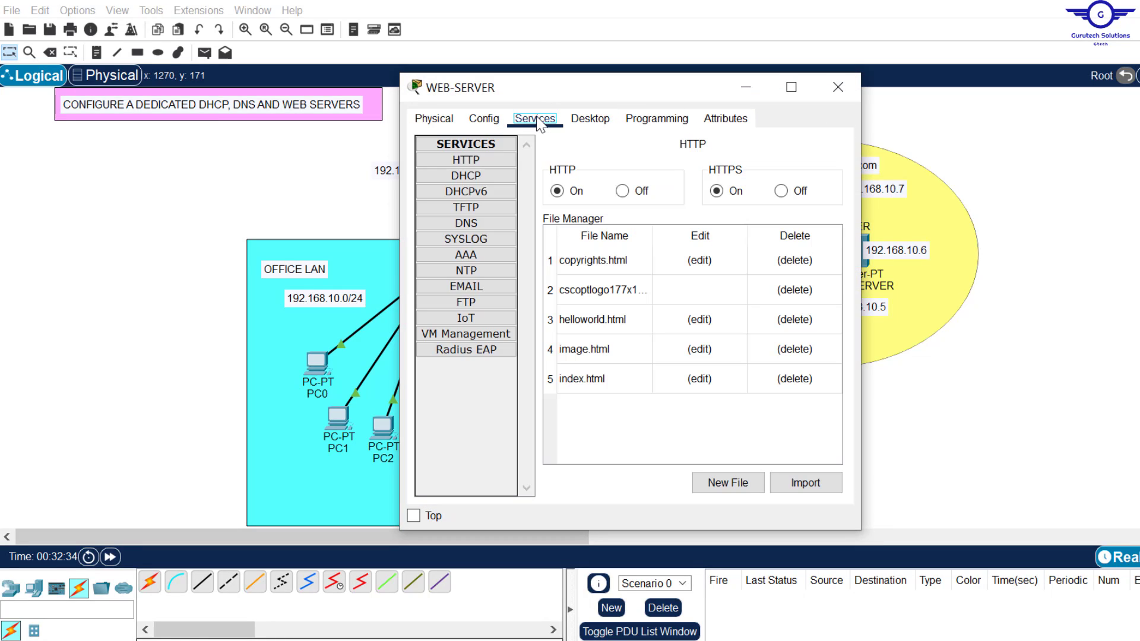
left_click(470, 161)
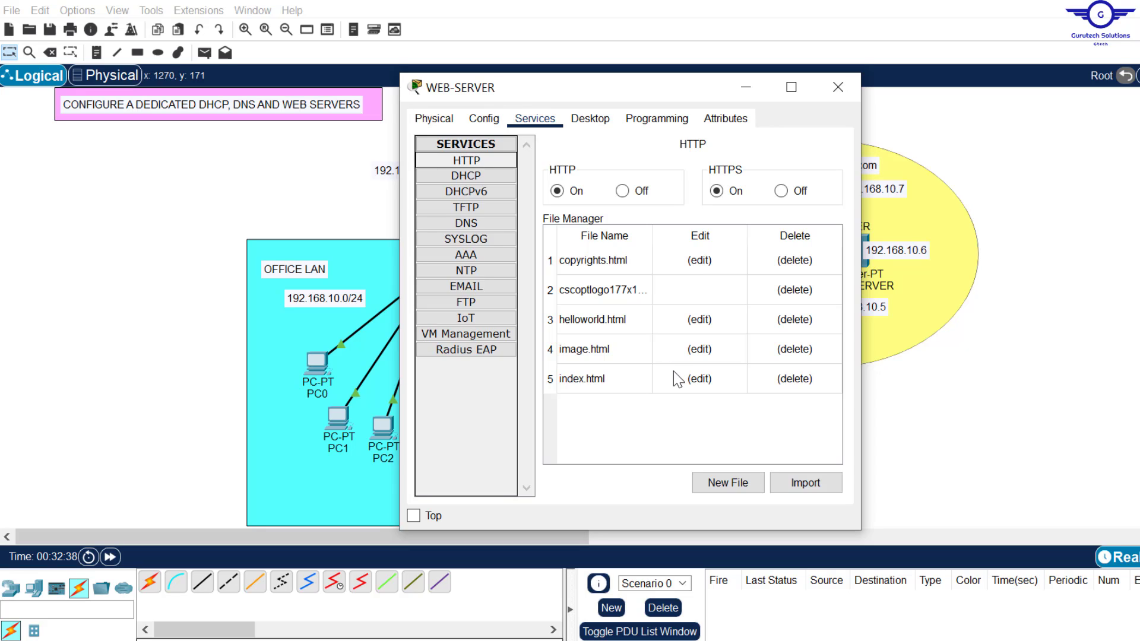
left_click(576, 386)
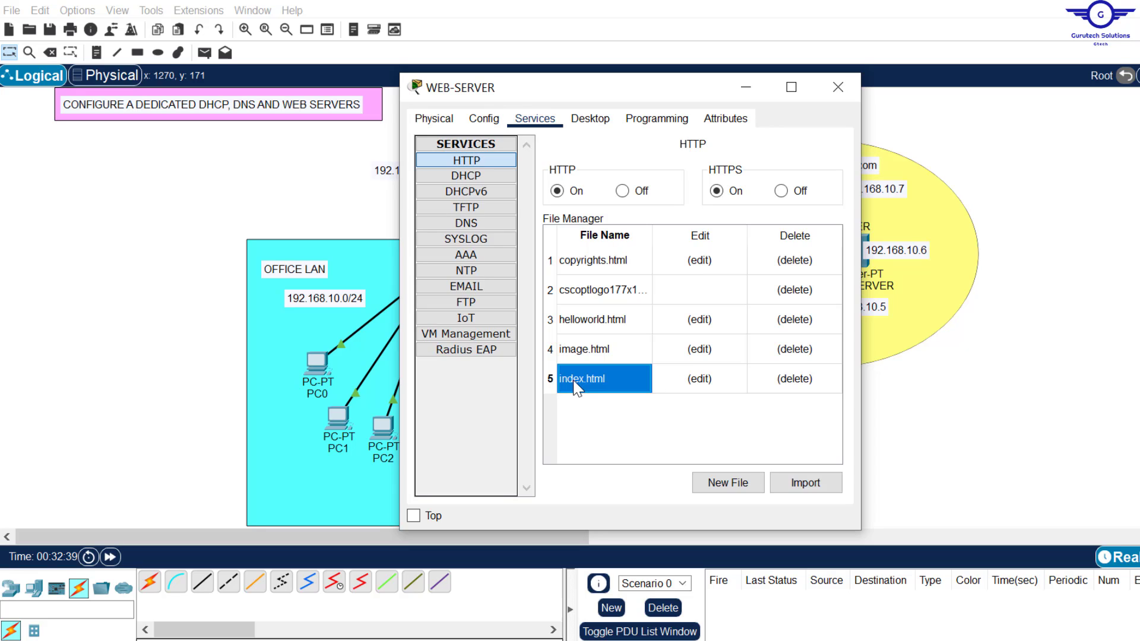
left_click(702, 380)
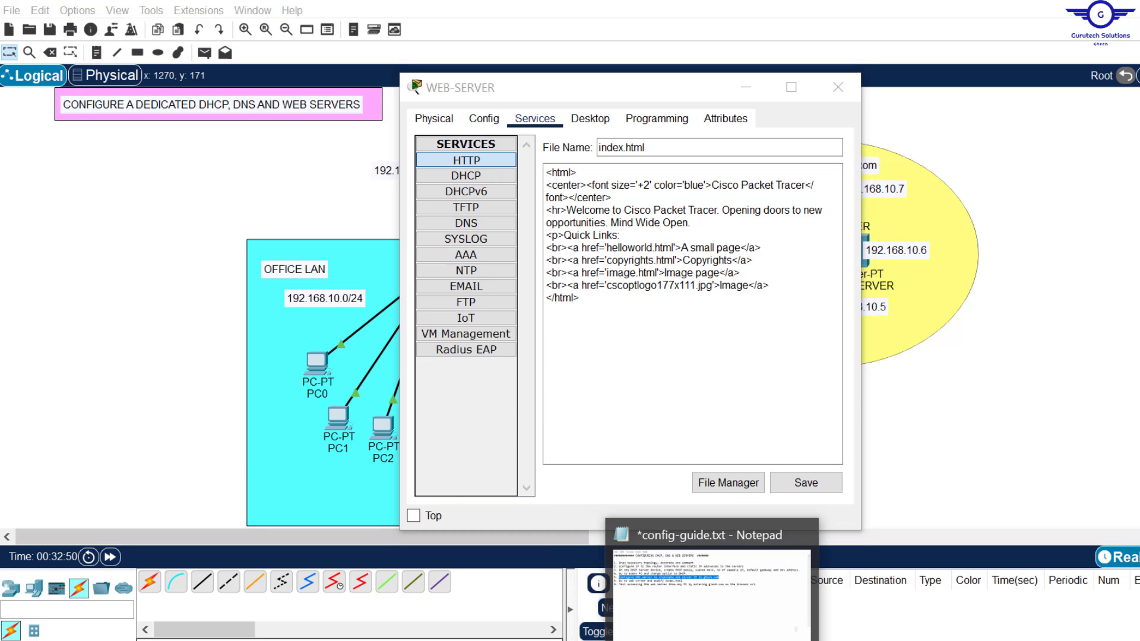
- Copy the full text of config-guide.txt from Notepad and replace the welcome text in WEB-SERVER's index.html with it
left_click(712, 593)
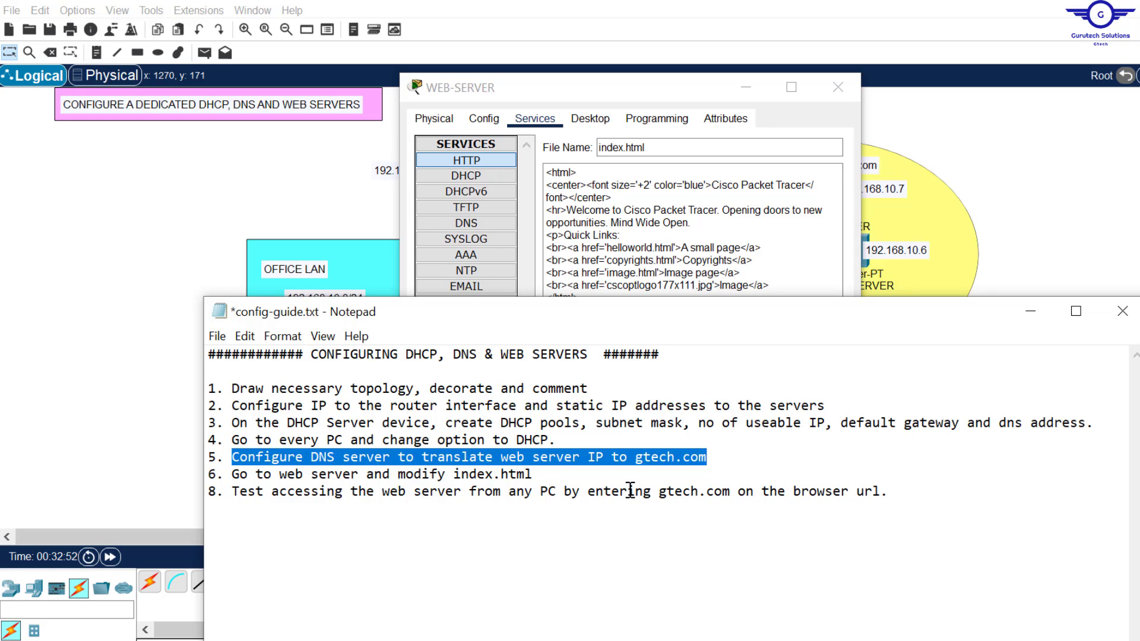
key("ctrl+a")
key("ctrl+c")
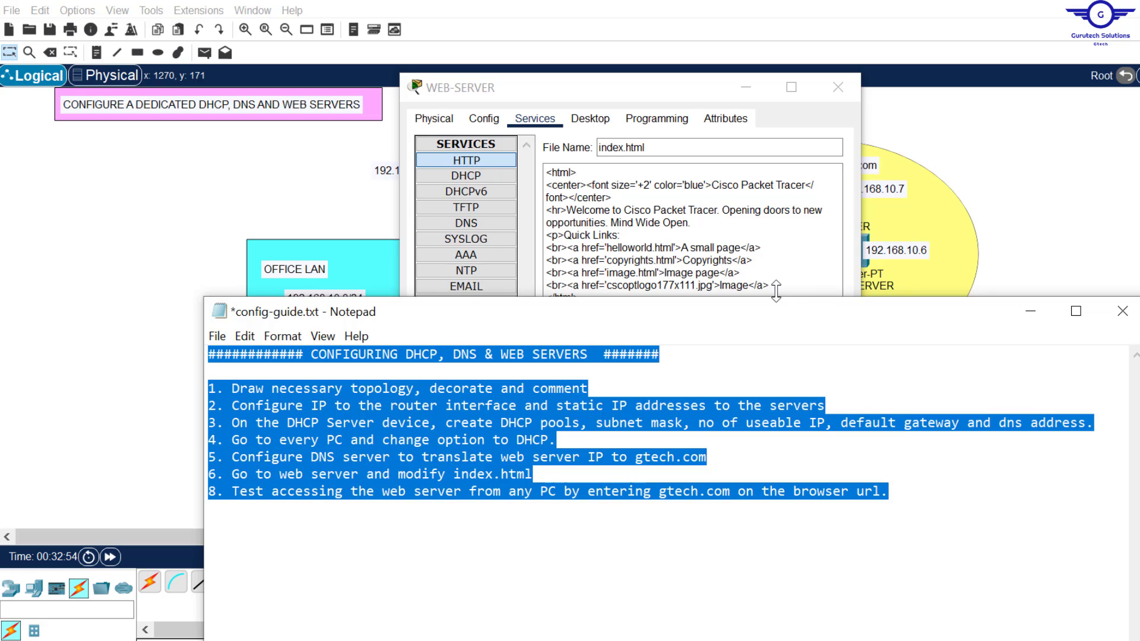
left_click(706, 233)
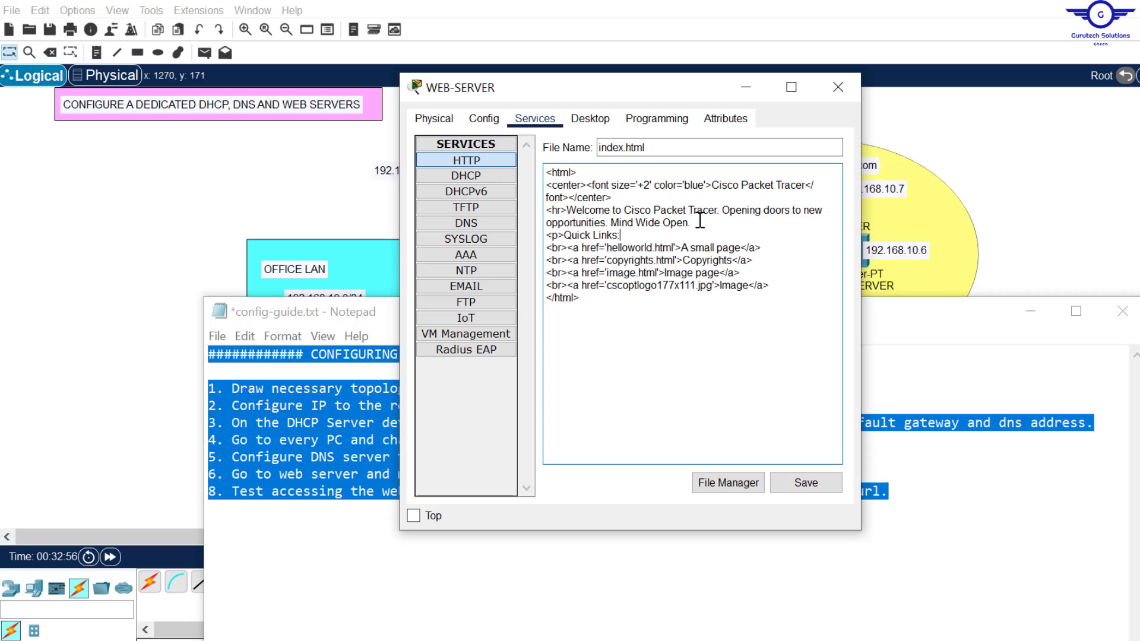
left_click_drag(695, 223, 568, 213)
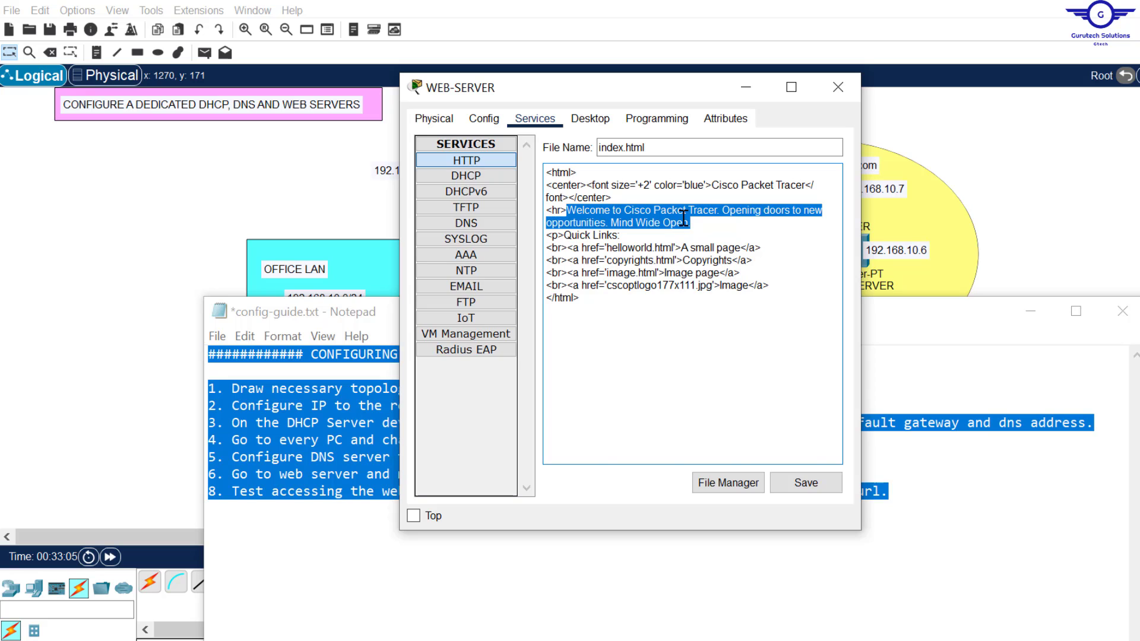
key("ctrl+v")
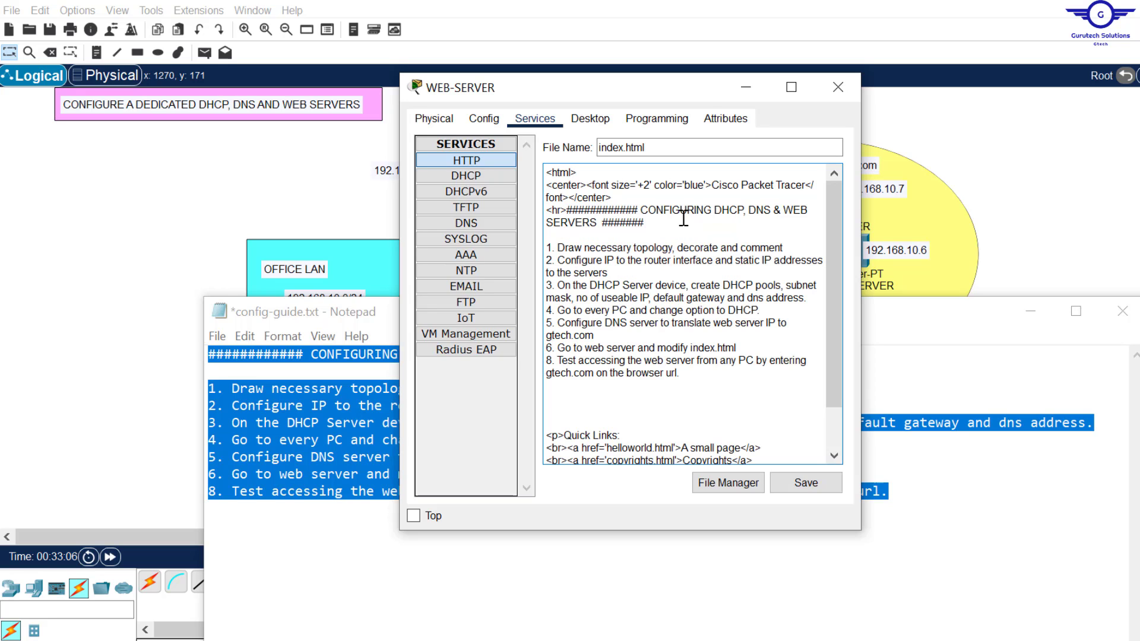
- Save index.html, overwriting the existing file, and close the WEB-SERVER window
left_click(804, 485)
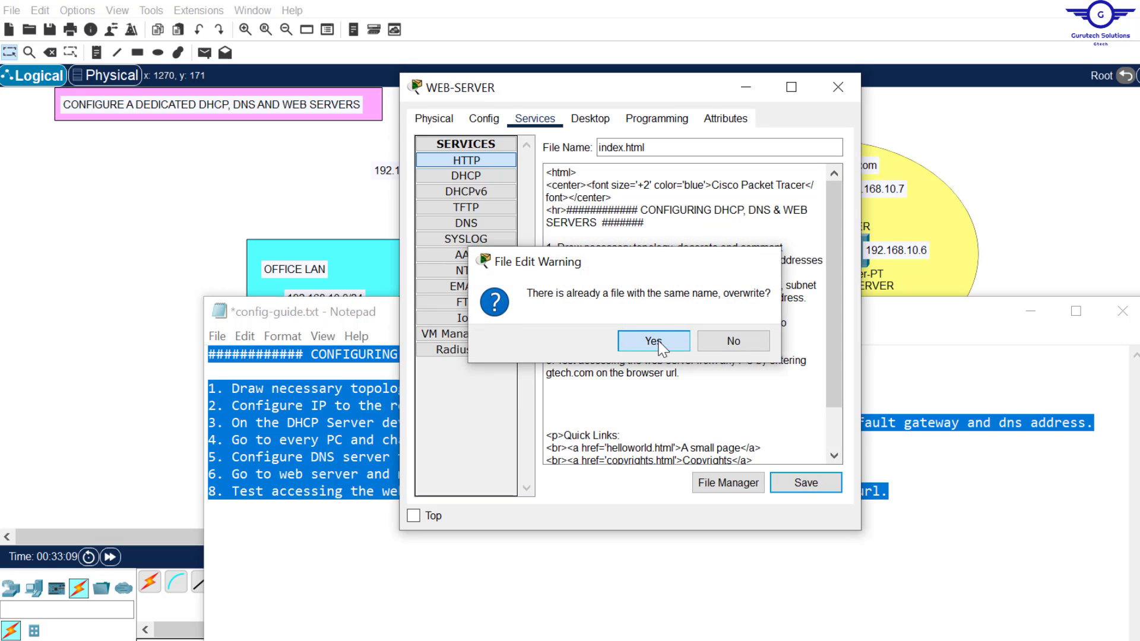
left_click(660, 340)
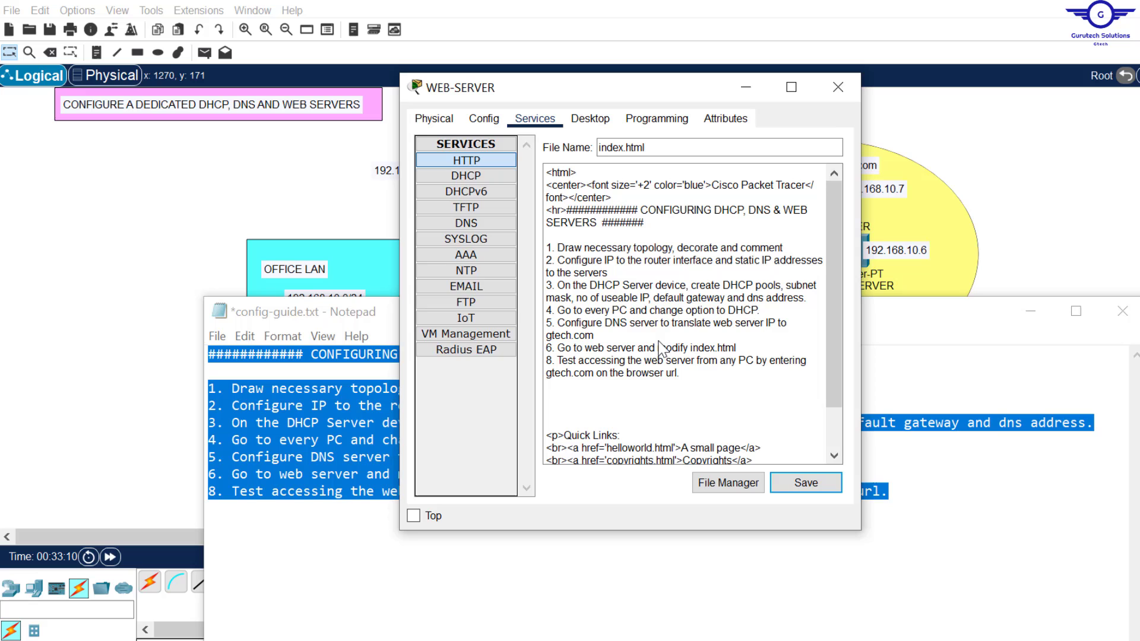
left_click(837, 87)
- Read item 8 of config-guide.txt in Notepad about testing the web server, and return to Packet Tracer to review WEB-SERVER's labels
left_click(626, 490)
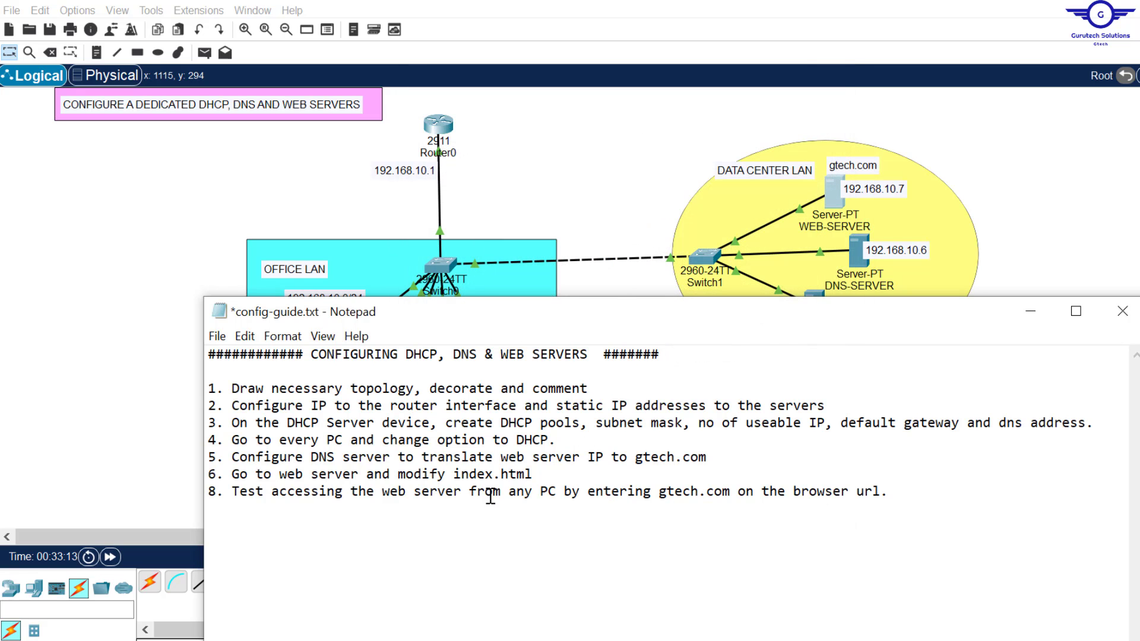
left_click(626, 188)
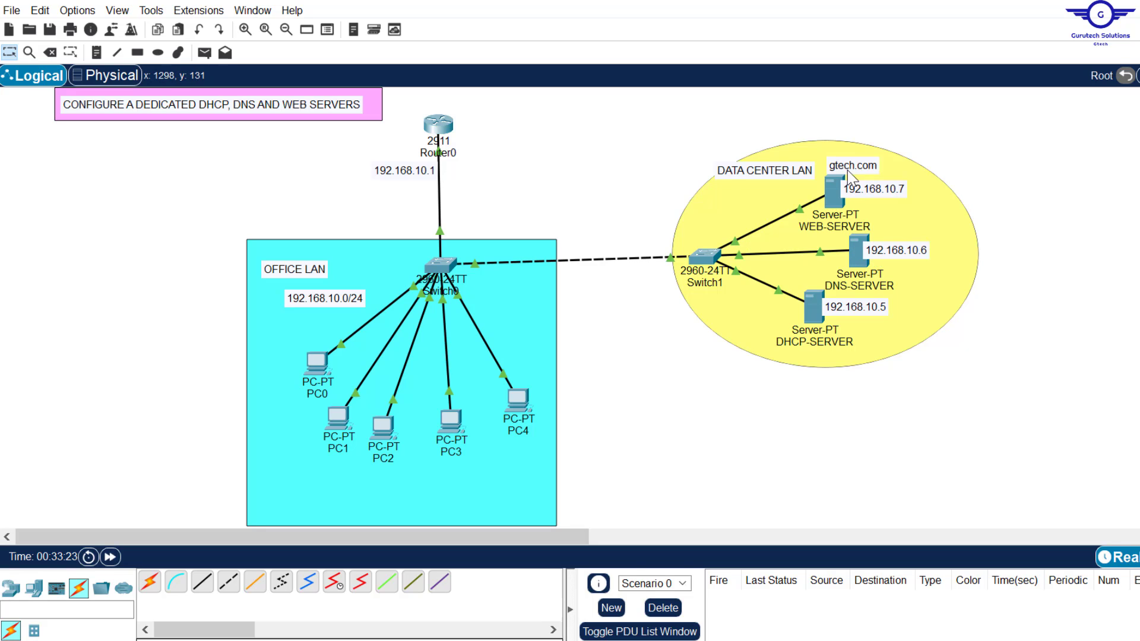
mouse_move(837, 197)
- Switch to Notepad, copy gtech.com from item 8 of config-guide.txt, and minimize Notepad to return to Packet Tracer
key("alt+Tab")
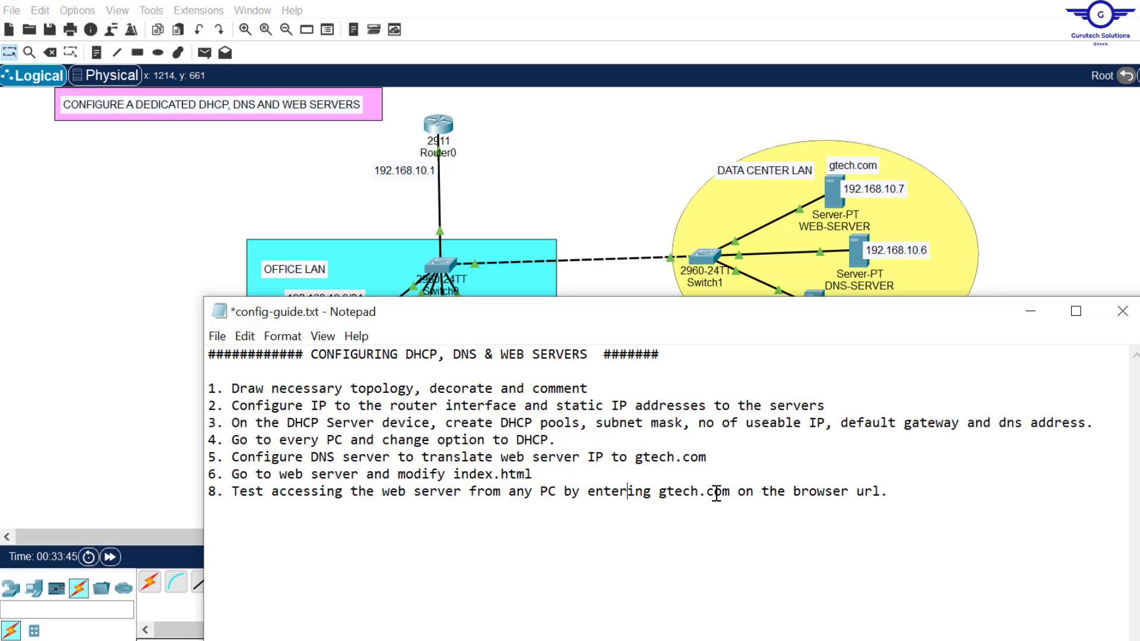
left_click_drag(729, 491, 660, 494)
key("ctrl+c")
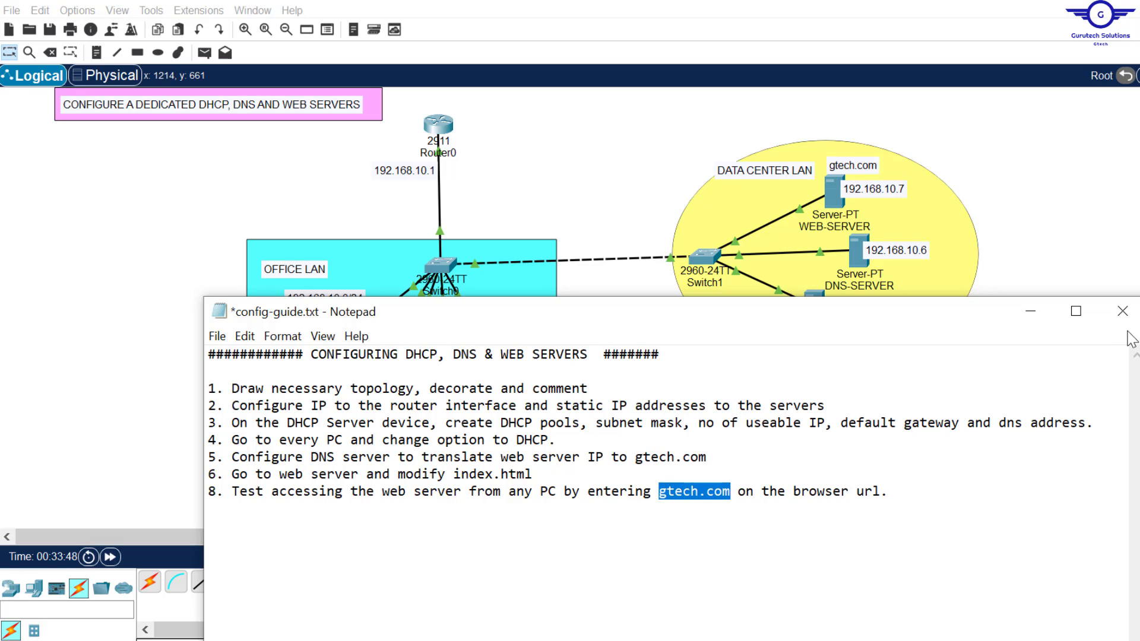
left_click(1030, 314)
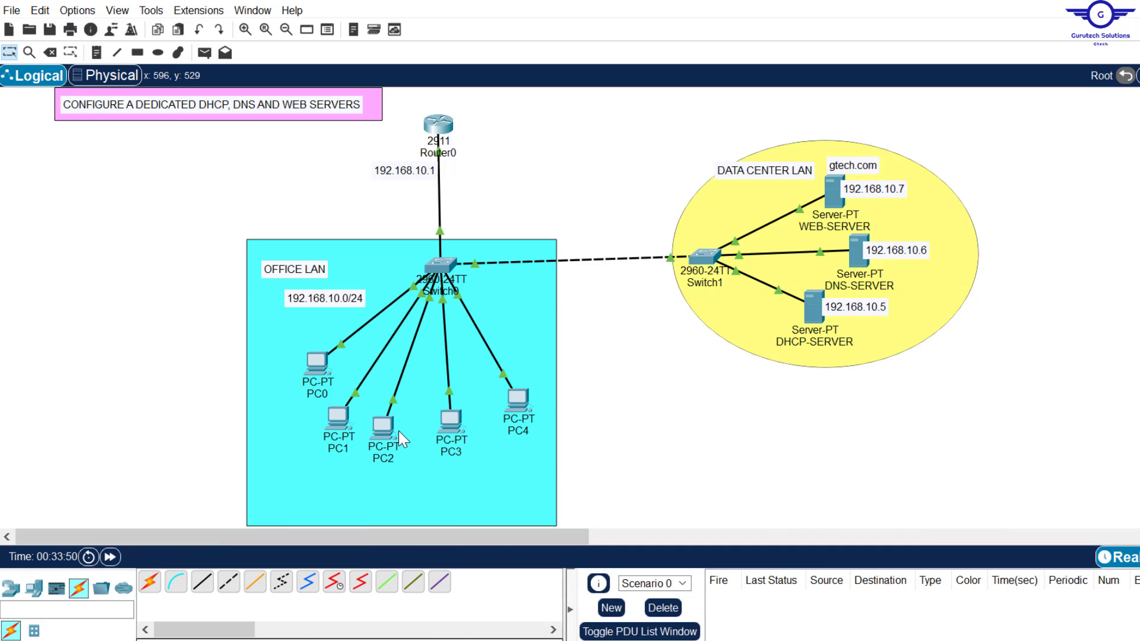
- Open PC2's Web Browser and load gtech.com to test access to the web server
left_click(379, 428)
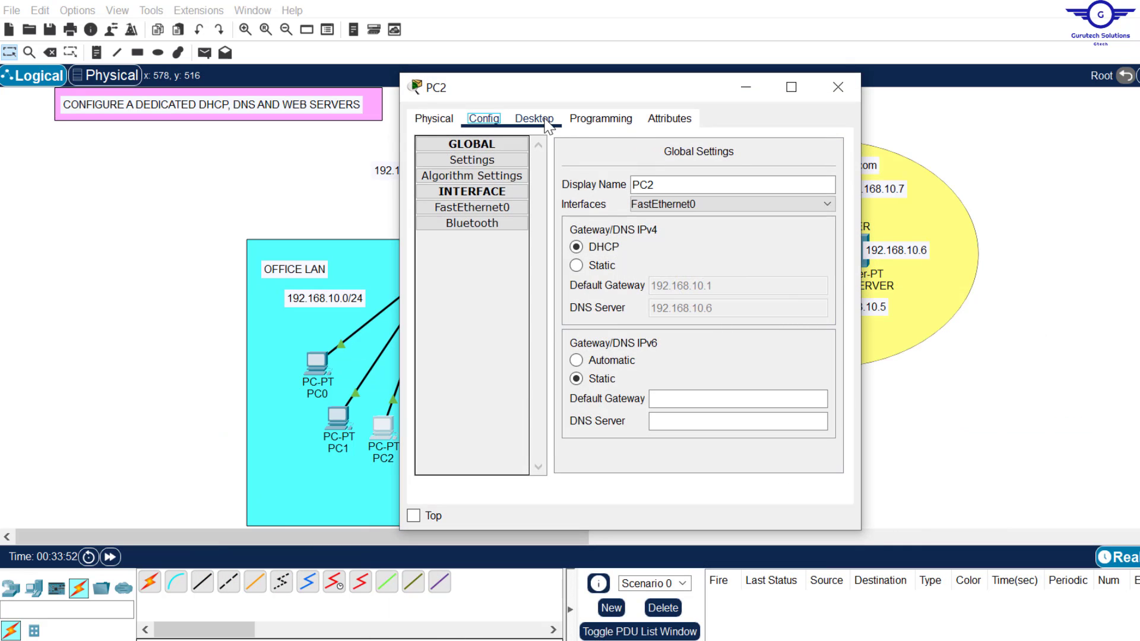
left_click(533, 118)
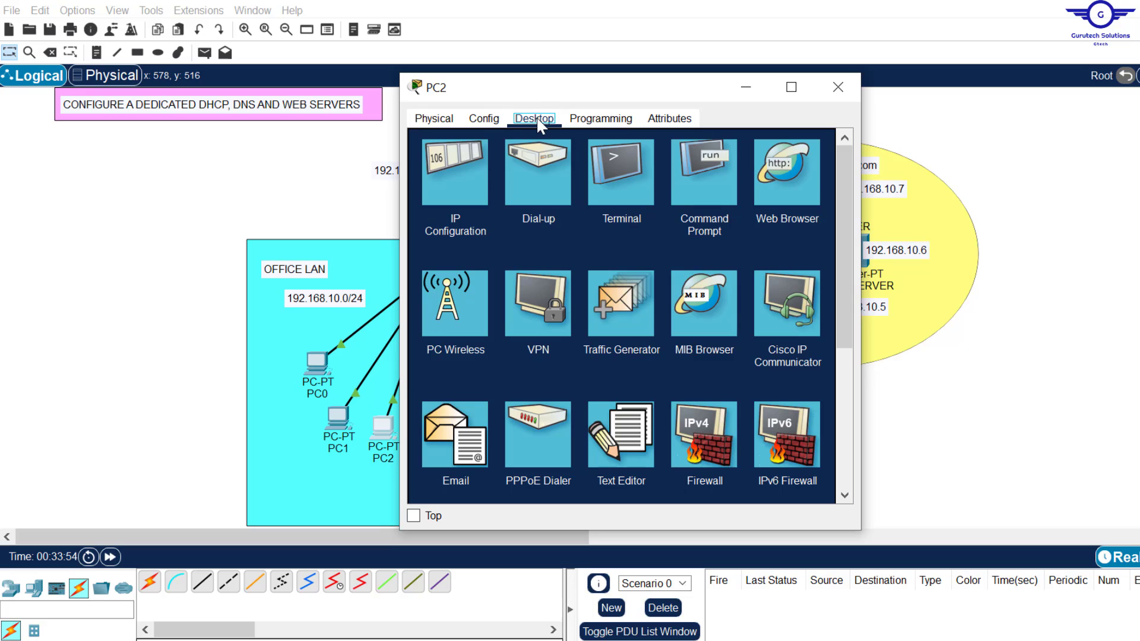
left_click(772, 172)
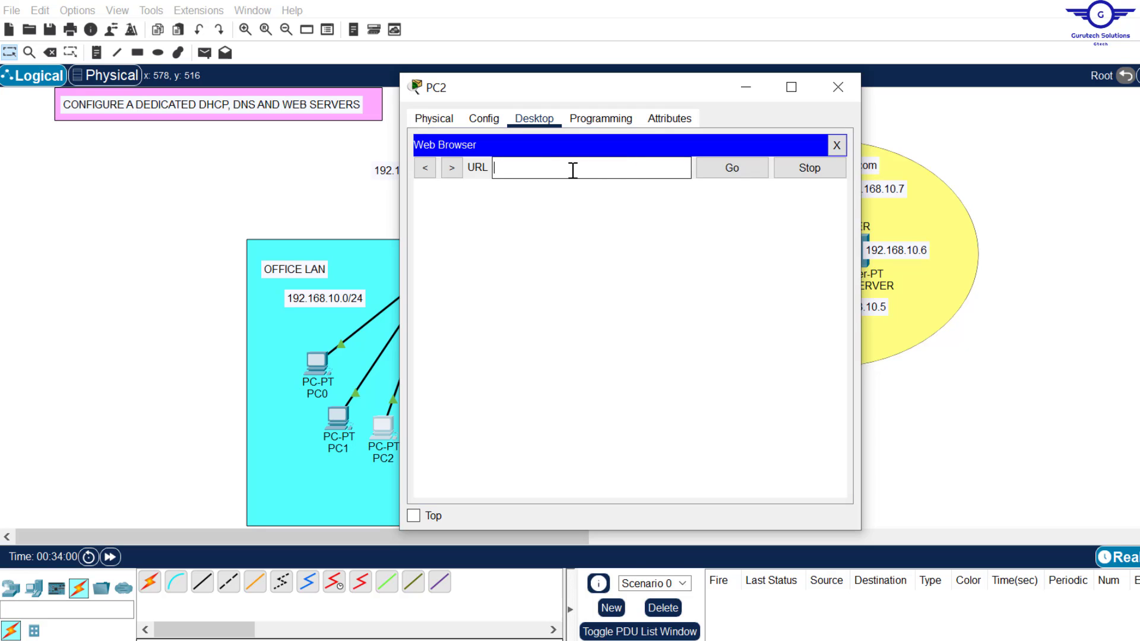
type("gtech.com")
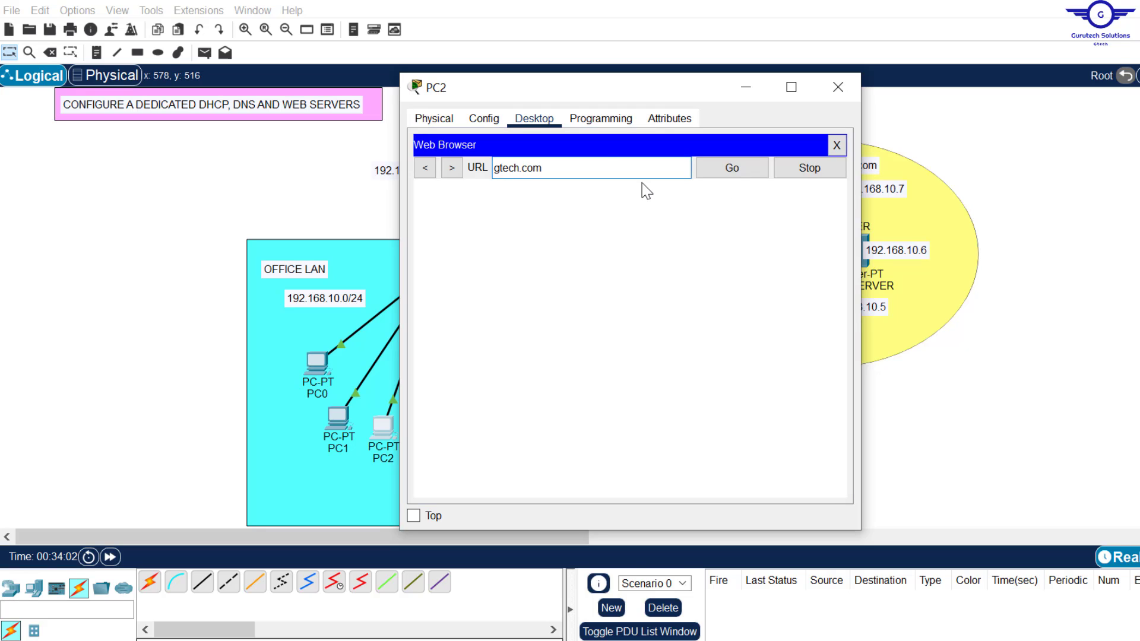
left_click(746, 171)
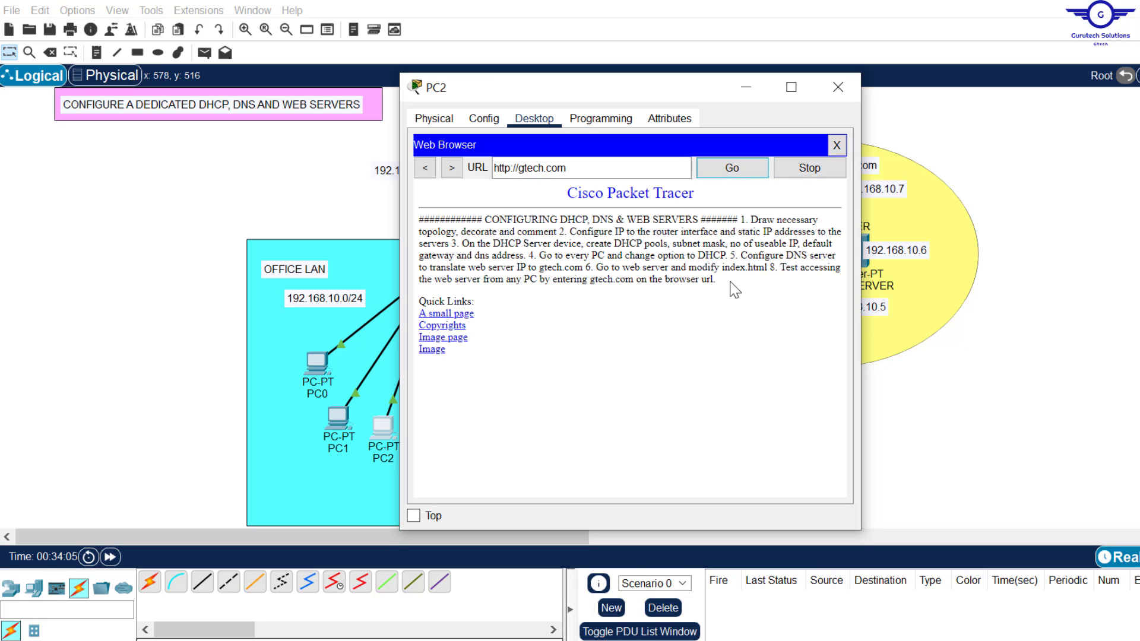
- Compare the gtech.com page text with config-guide.txt in Notepad, and return to Packet Tracer to close PC2's Web Browser
left_click_drag(730, 298, 410, 214)
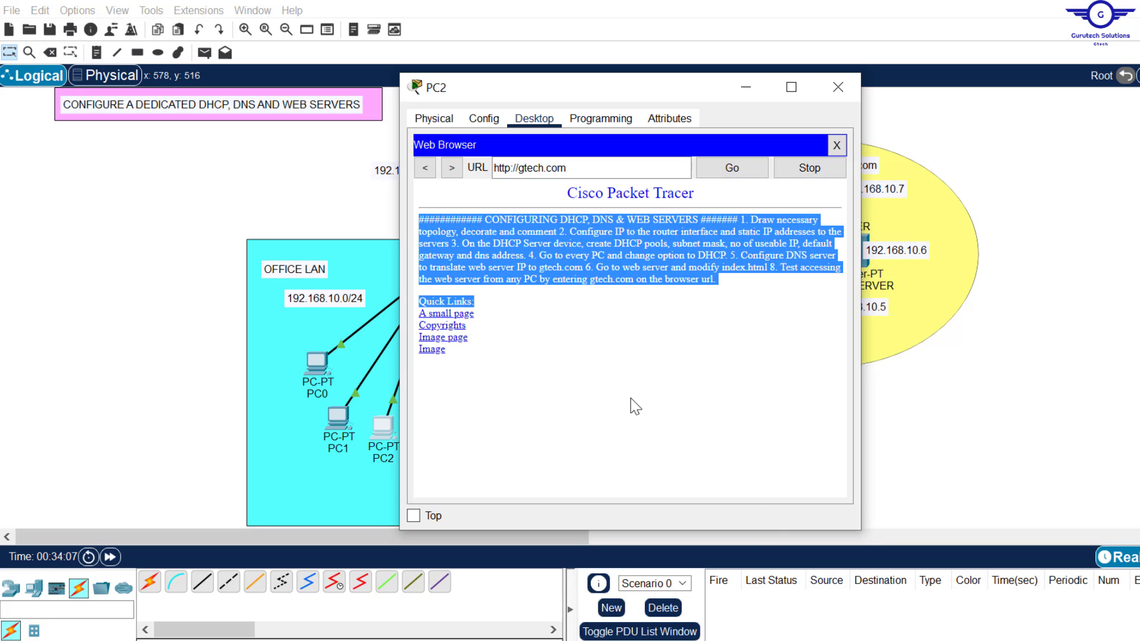
left_click(753, 640)
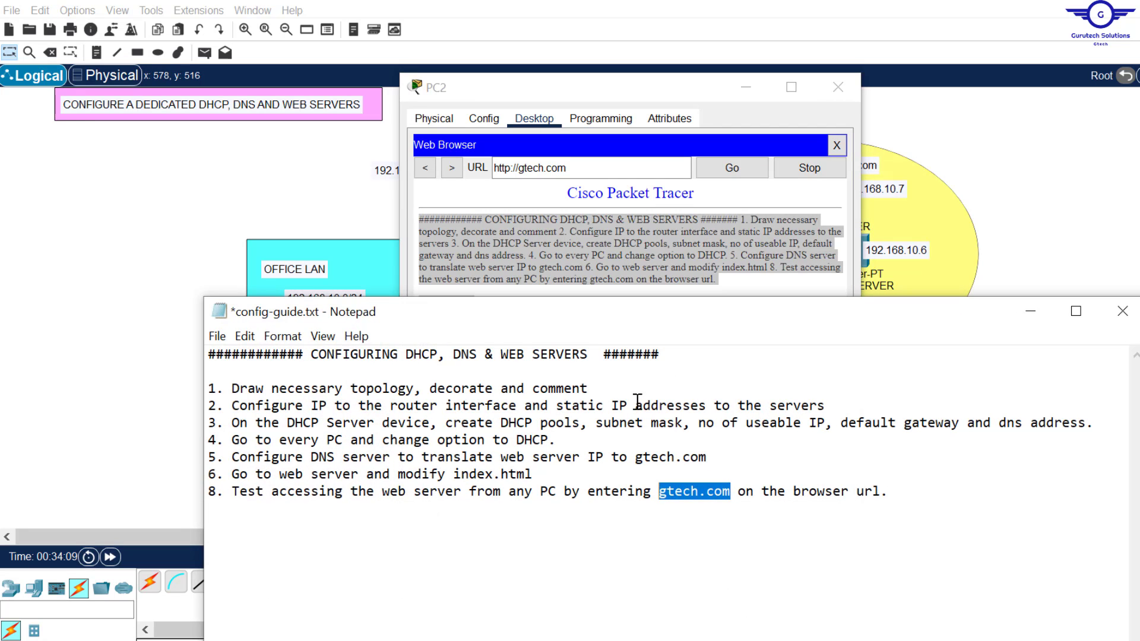
left_click_drag(928, 508, 219, 364)
left_click(834, 146)
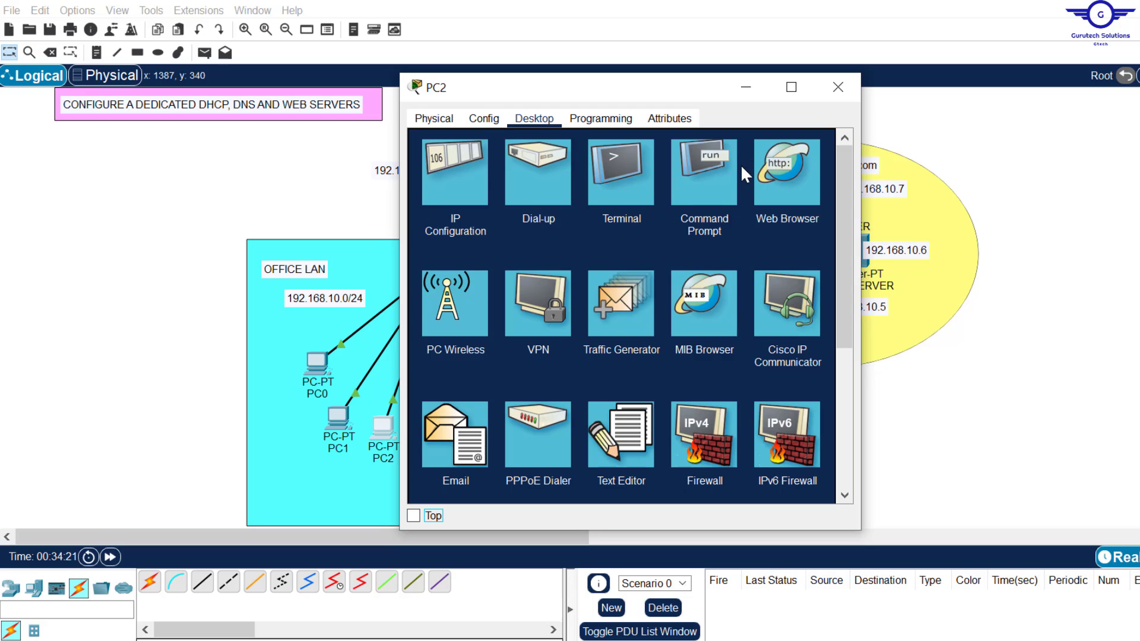
- Run nslookup gtech.com in PC2's Command Prompt to test the name resolution
left_click(705, 190)
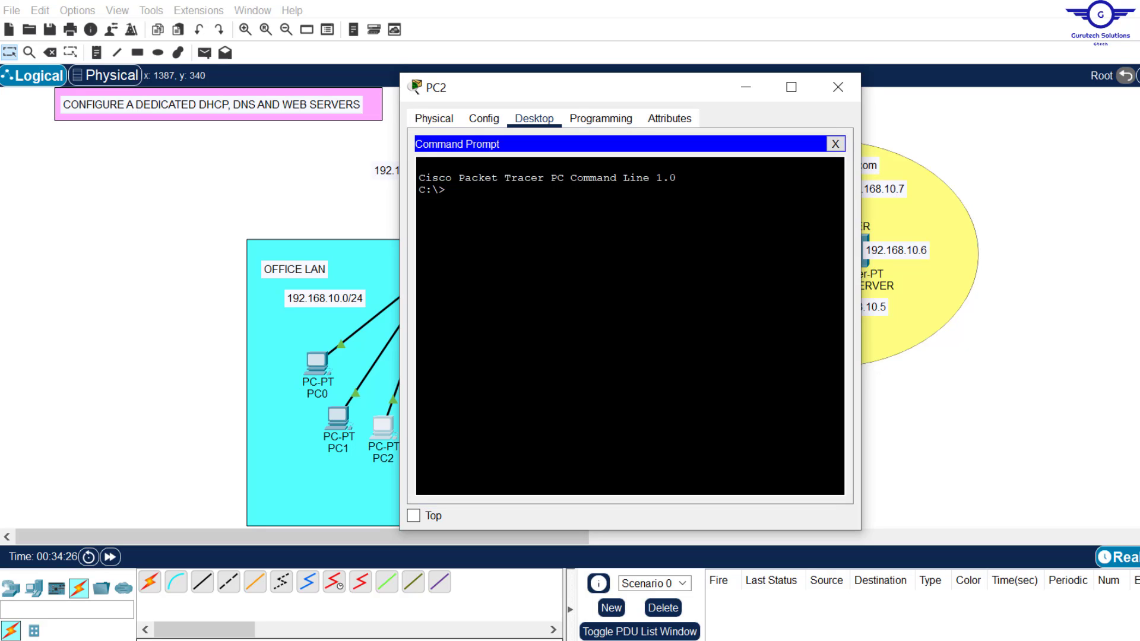
type("nslookupn")
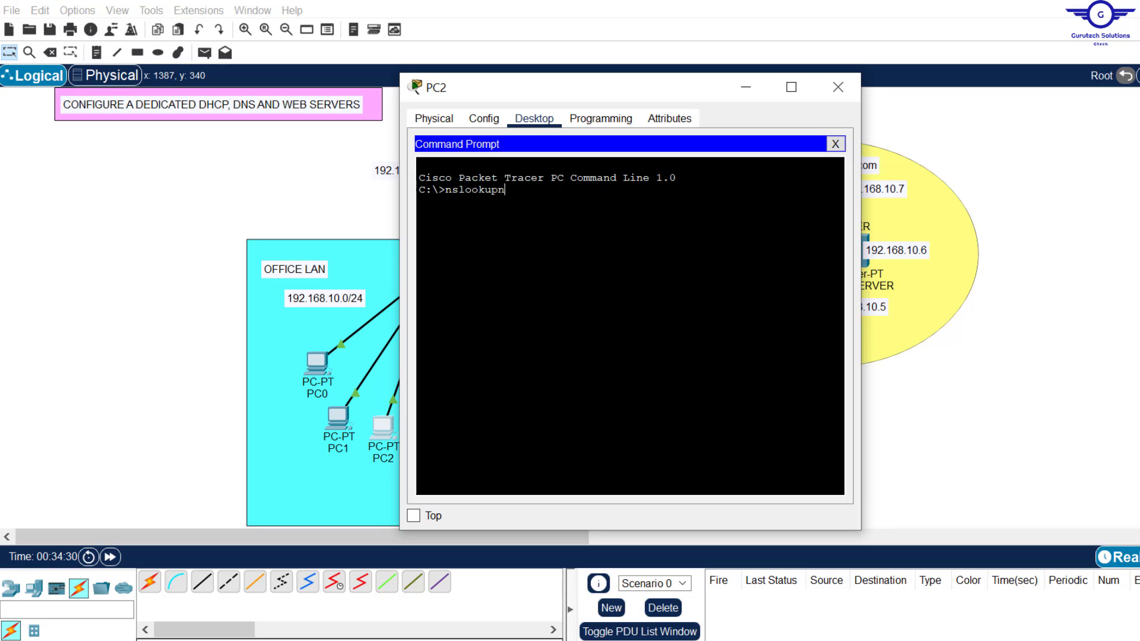
key("BackSpace")
right_click(517, 221)
left_click(561, 254)
key("Return")
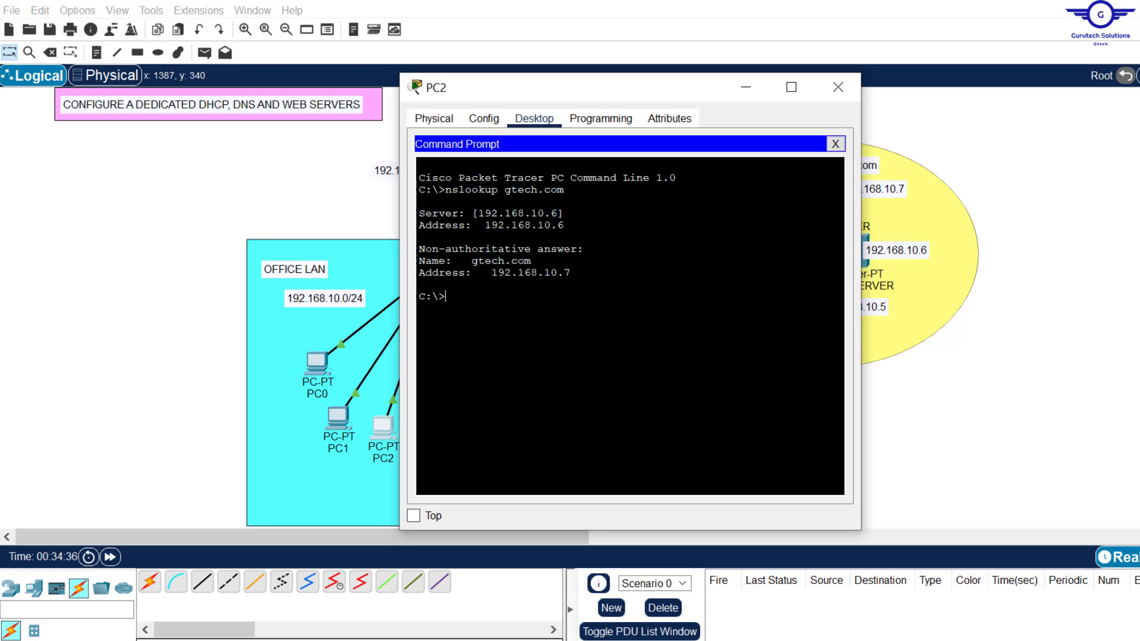
- Check the nslookup output's server and gtech.com addresses against the data center labels, and close the PC2 window
left_click_drag(419, 213, 564, 213)
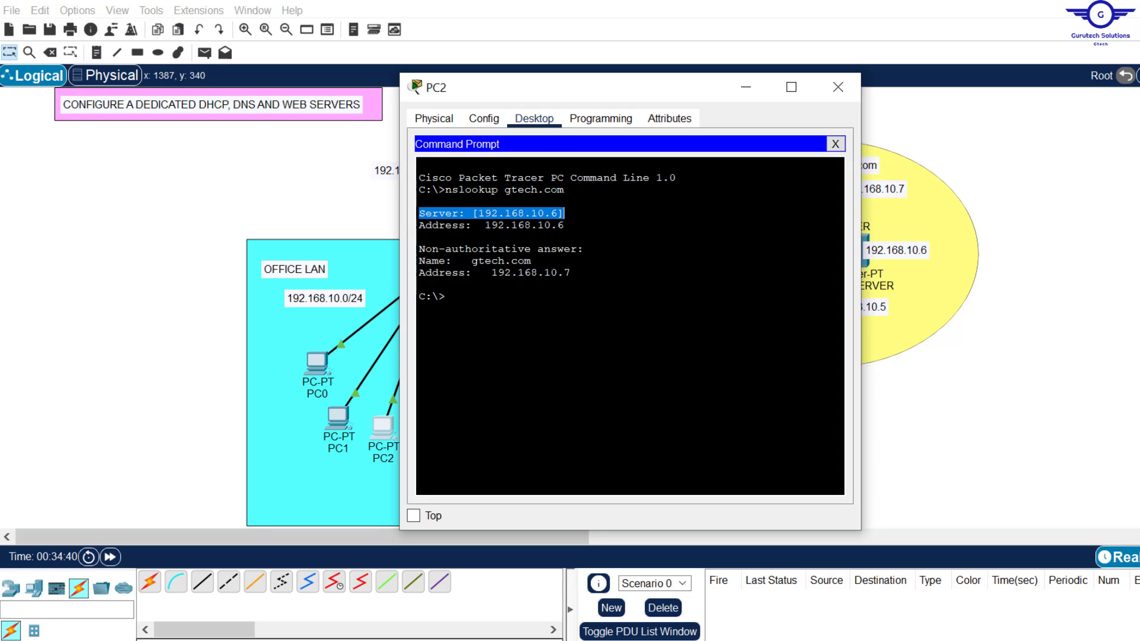
left_click_drag(564, 225, 416, 220)
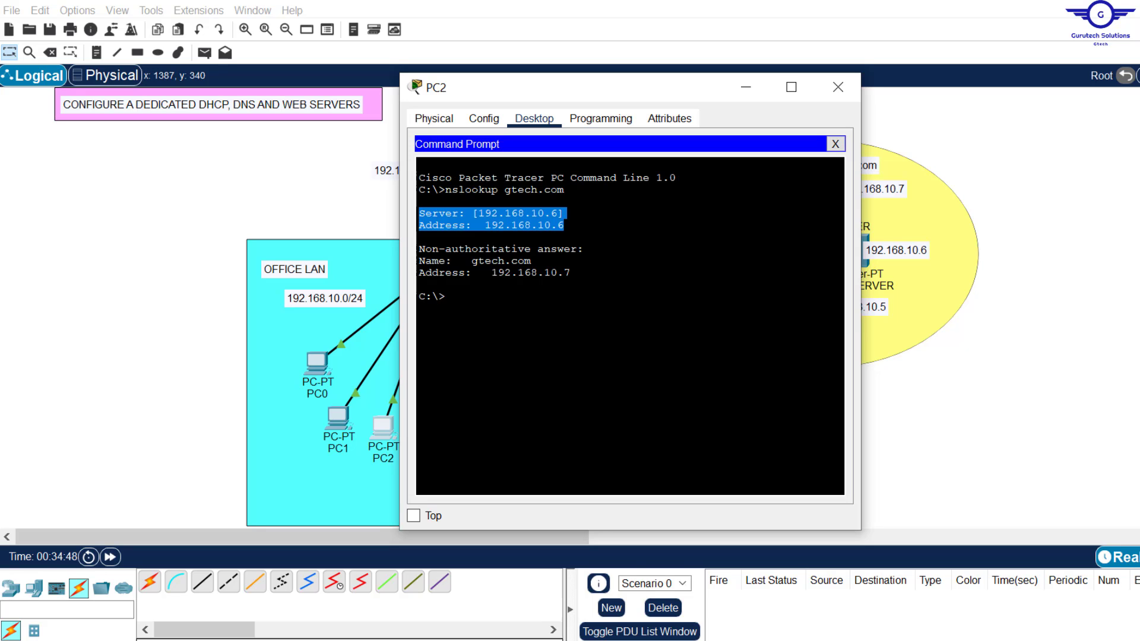
left_click_drag(570, 273, 492, 273)
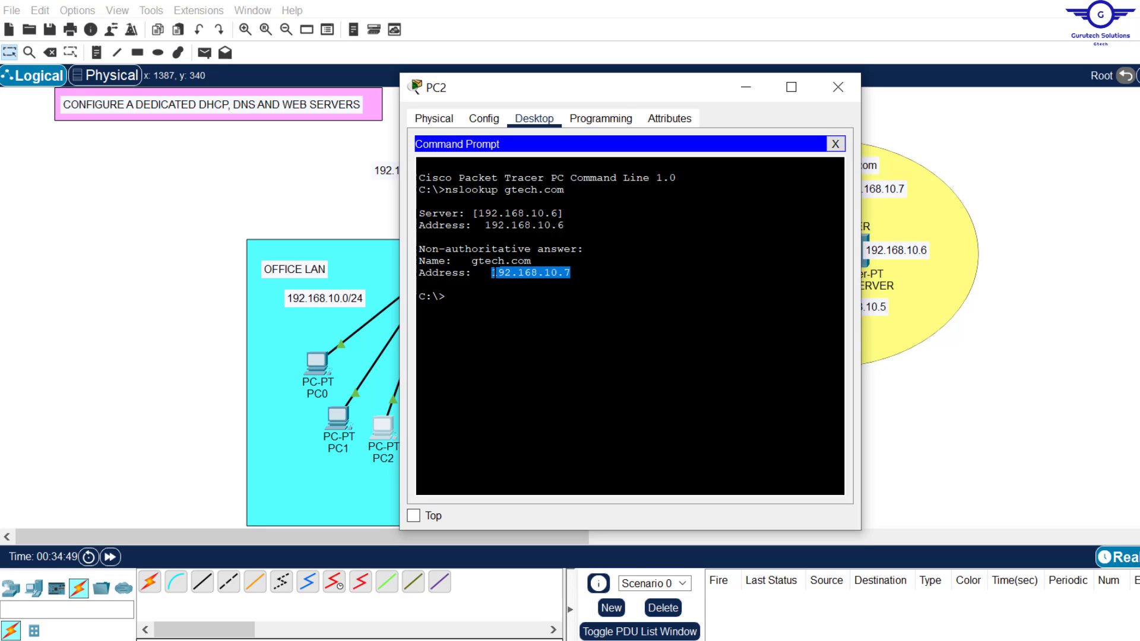
left_click_drag(618, 88, 474, 111)
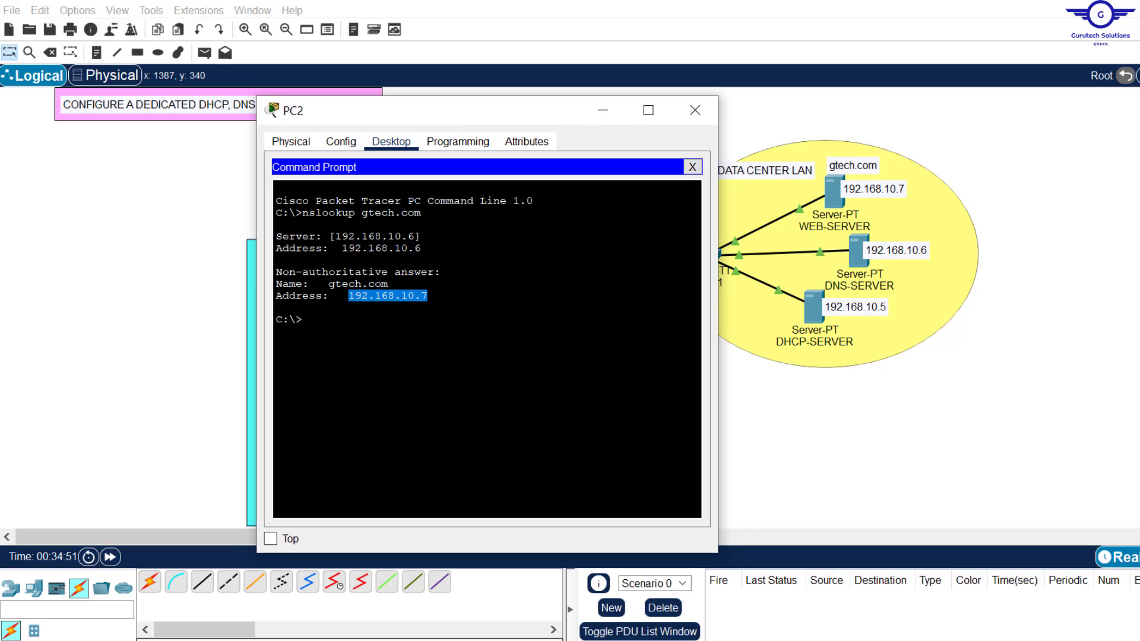
left_click_drag(421, 248, 280, 244)
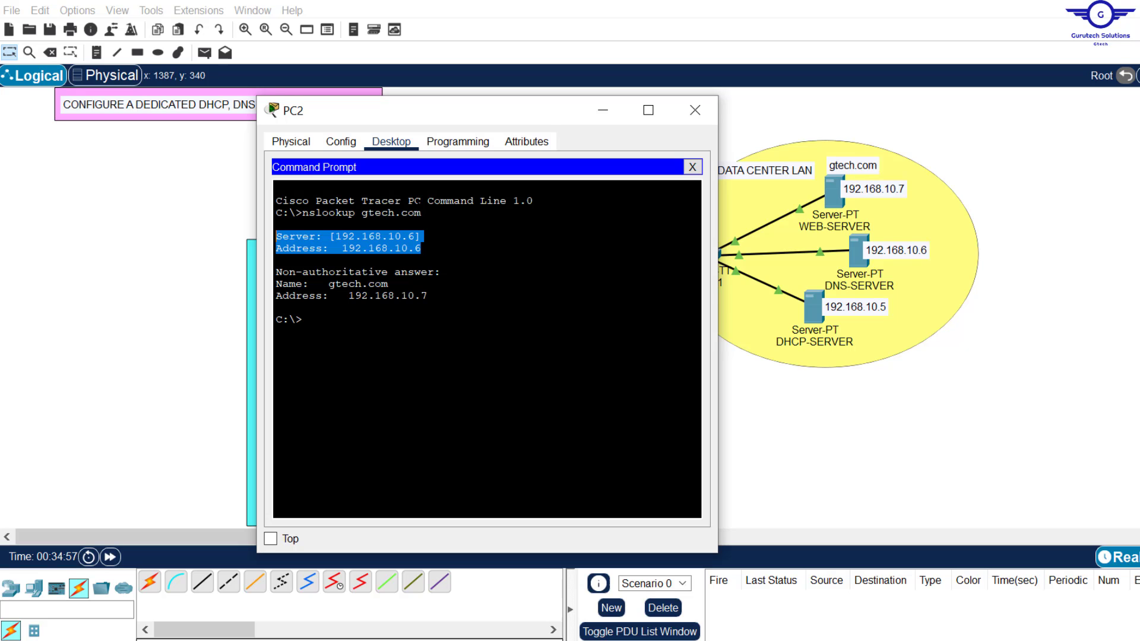
left_click_drag(421, 213, 365, 212)
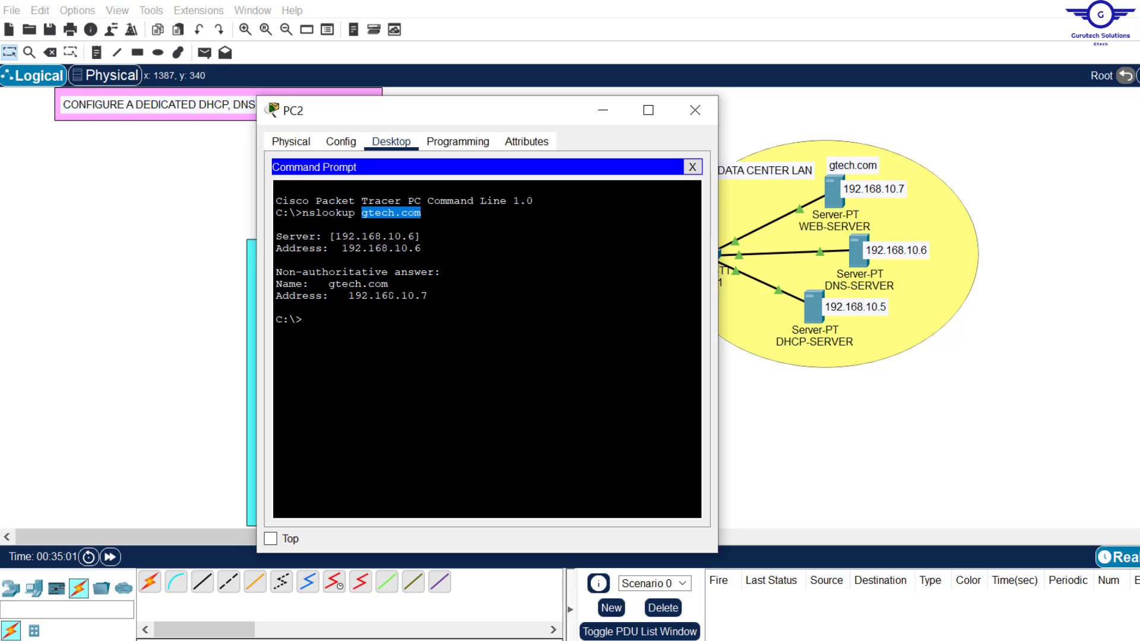
left_click_drag(428, 295, 444, 272)
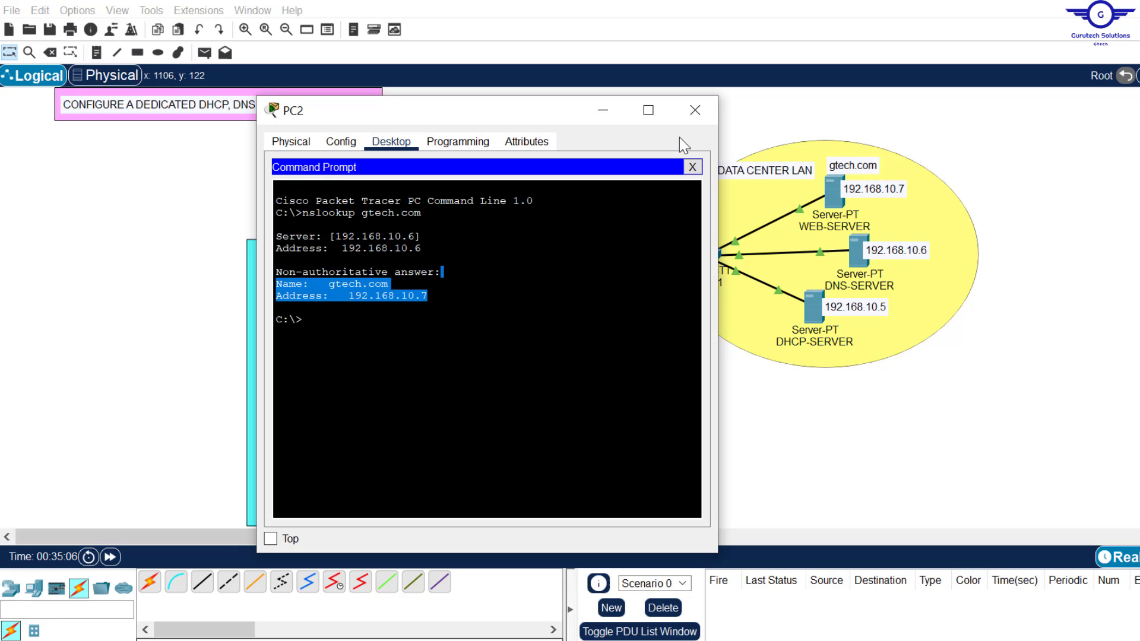
left_click(681, 105)
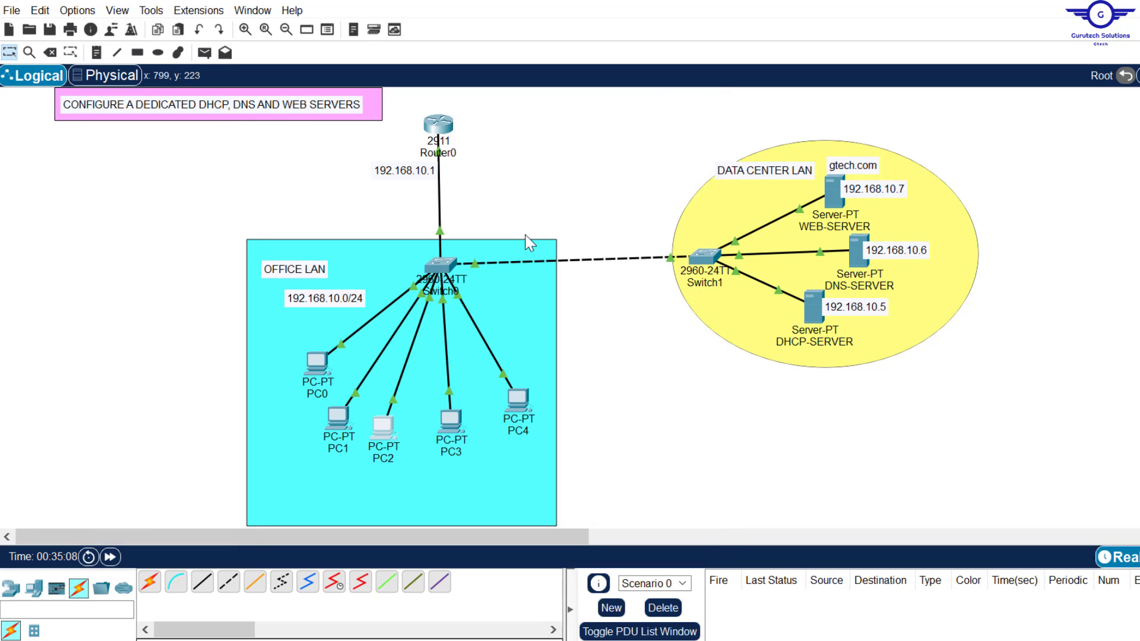